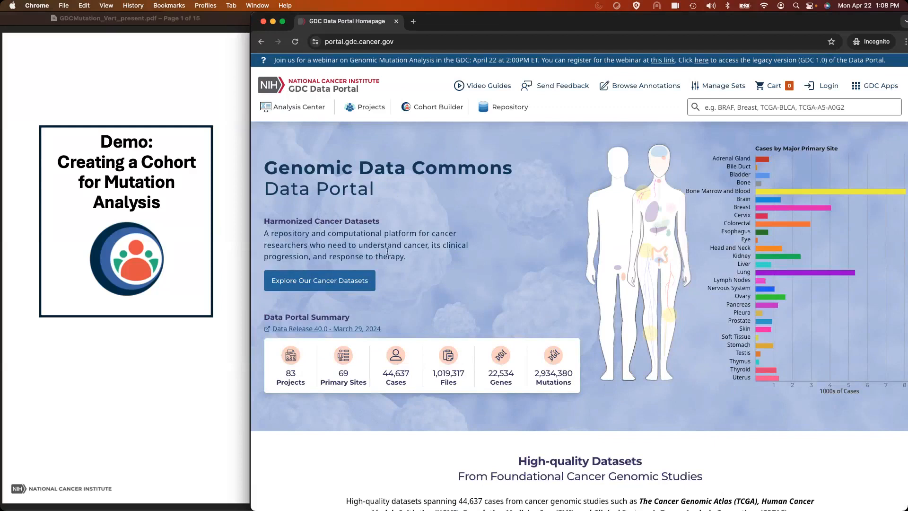
# Open the Cohort Builder and filter the new cohort to the TCGA program.
pyautogui.click(435, 108)
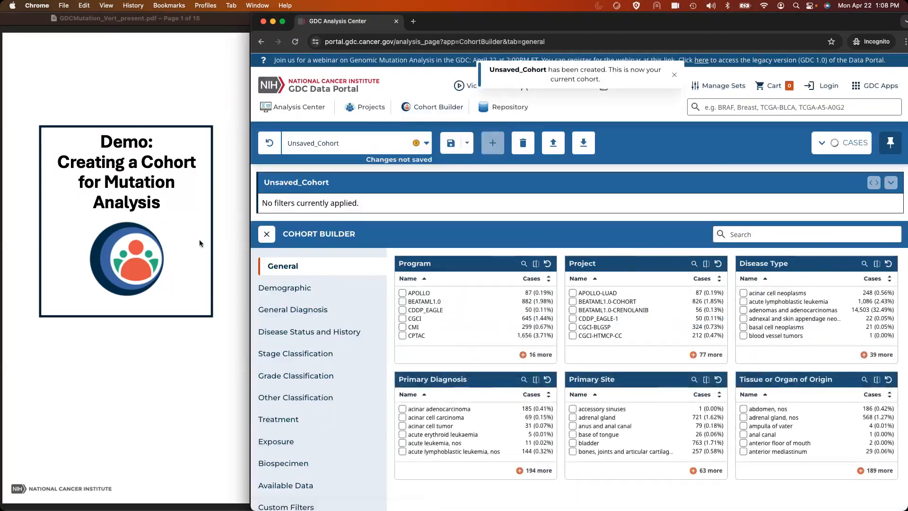
pyautogui.scroll(-1, 200, 243)
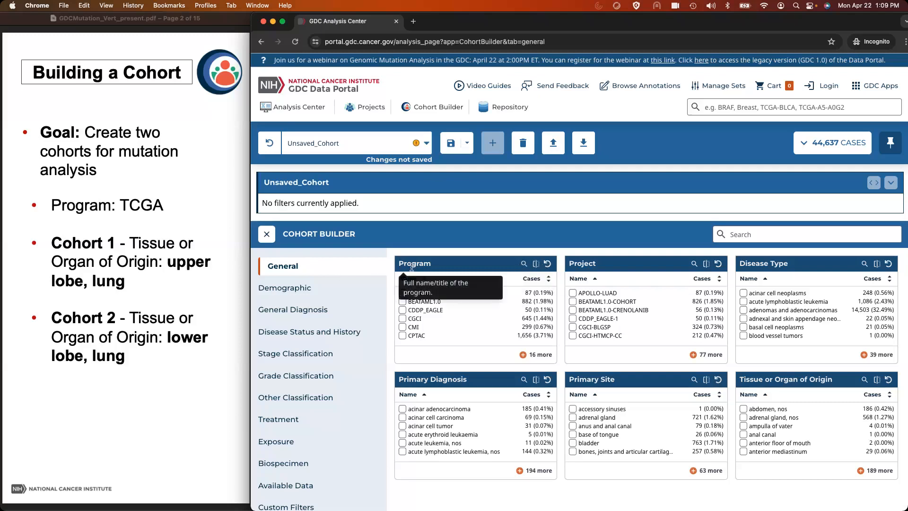
pyautogui.click(524, 263)
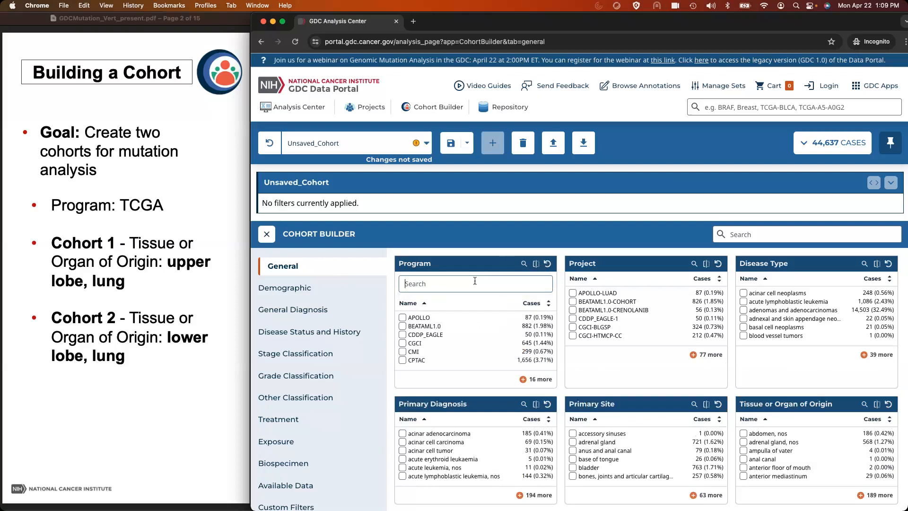
pyautogui.write('TCGA')
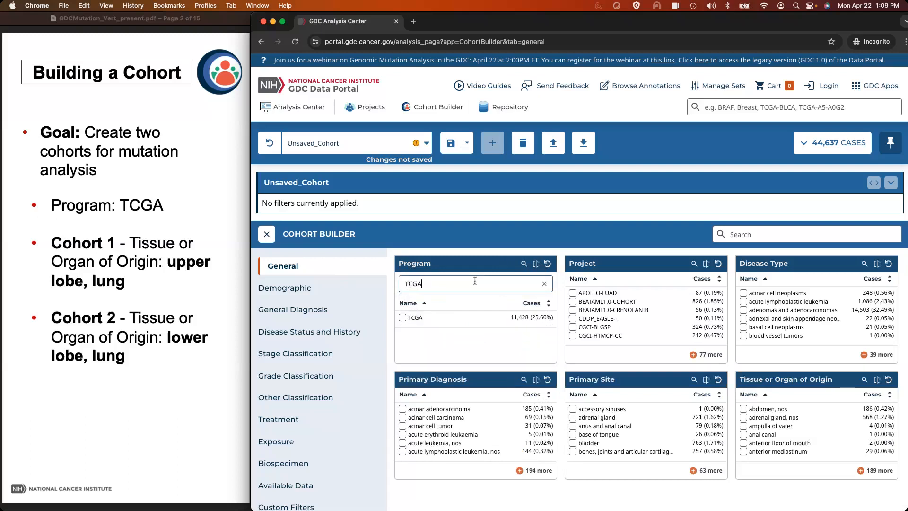
pyautogui.click(402, 318)
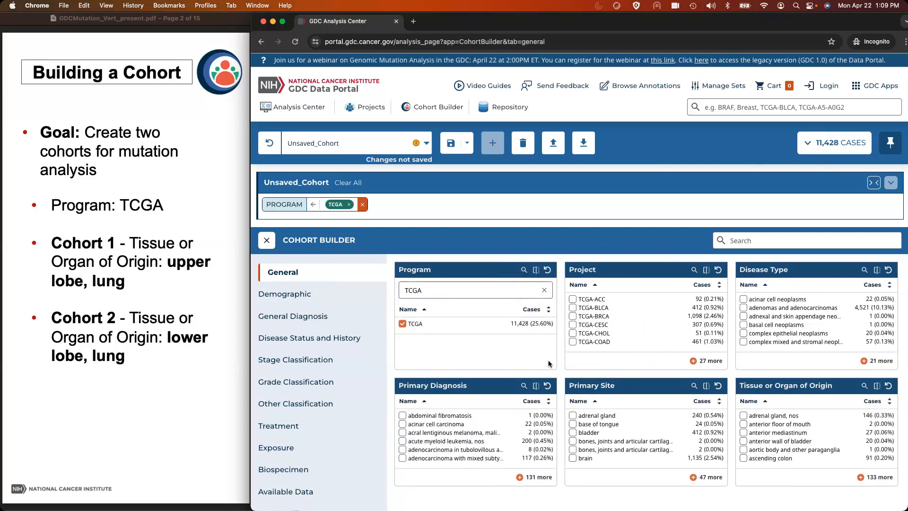
# Search Tissue or Organ of Origin for lung and filter the cohort to upper lobe, lung.
pyautogui.click(863, 386)
pyautogui.write('lung')
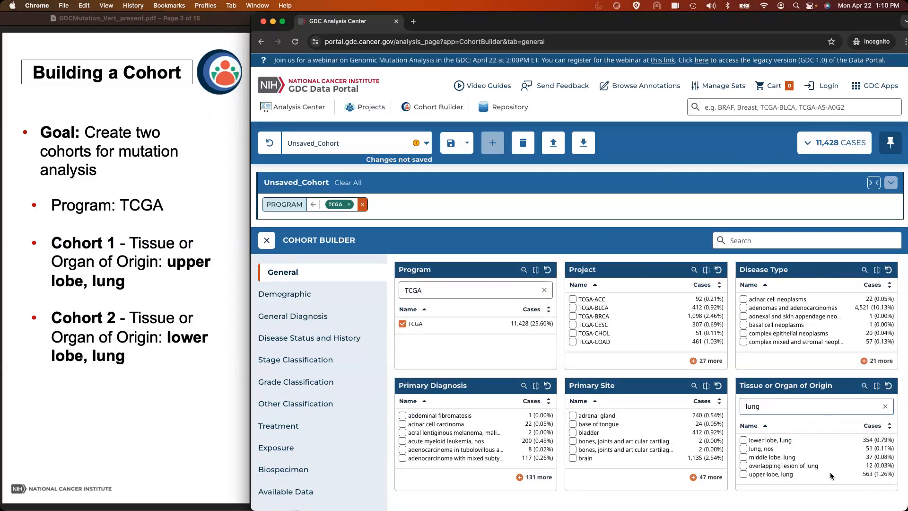
pyautogui.click(745, 474)
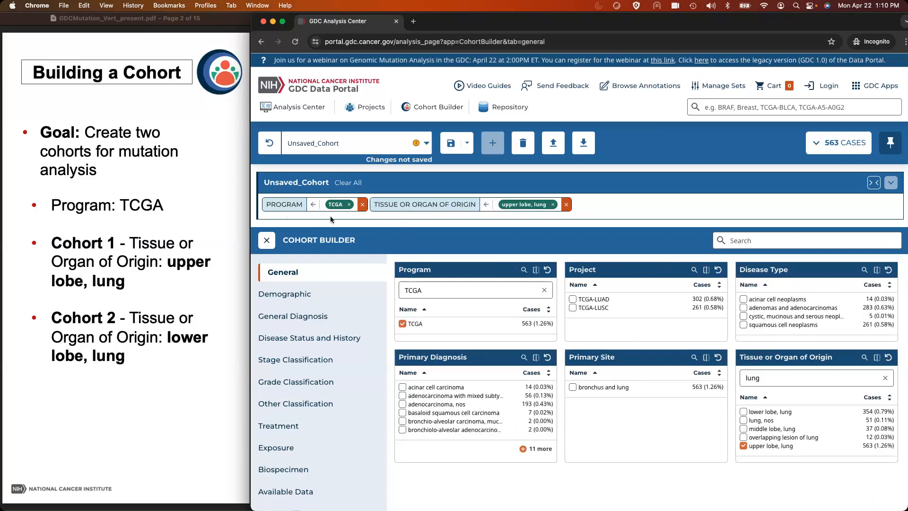
# Collapse the cohort's Program and Tissue or Organ of Origin filter values, and expand them all again.
pyautogui.click(486, 205)
pyautogui.click(872, 183)
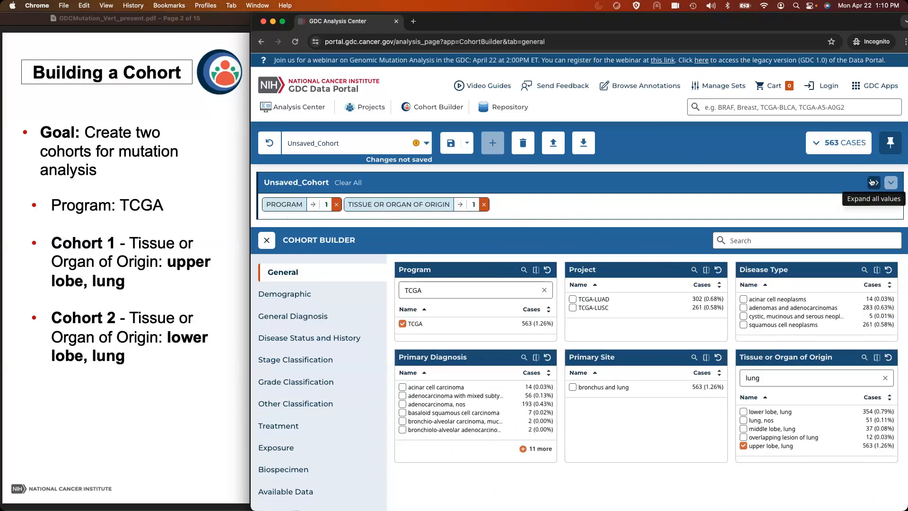
pyautogui.click(872, 182)
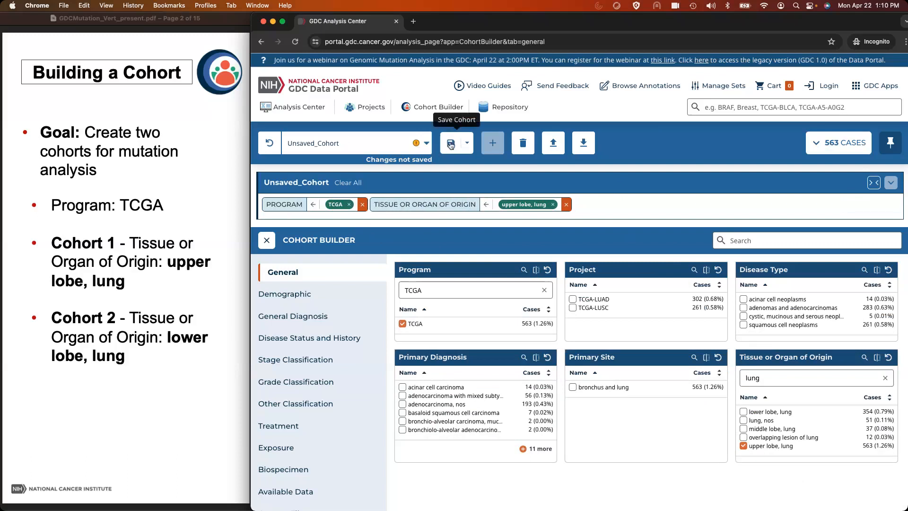
# Save the current cohort with the name Upper Lung.
pyautogui.click(451, 143)
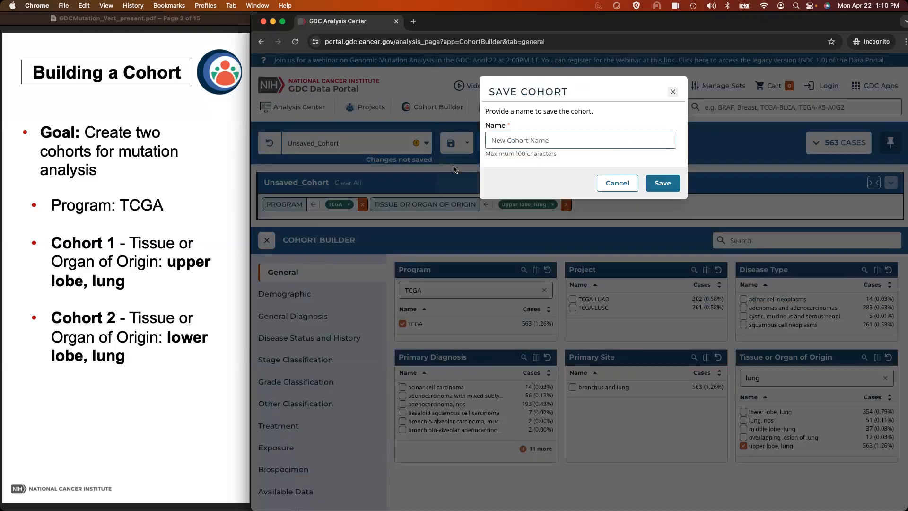
pyautogui.write('Upper Lung')
pyautogui.click(668, 184)
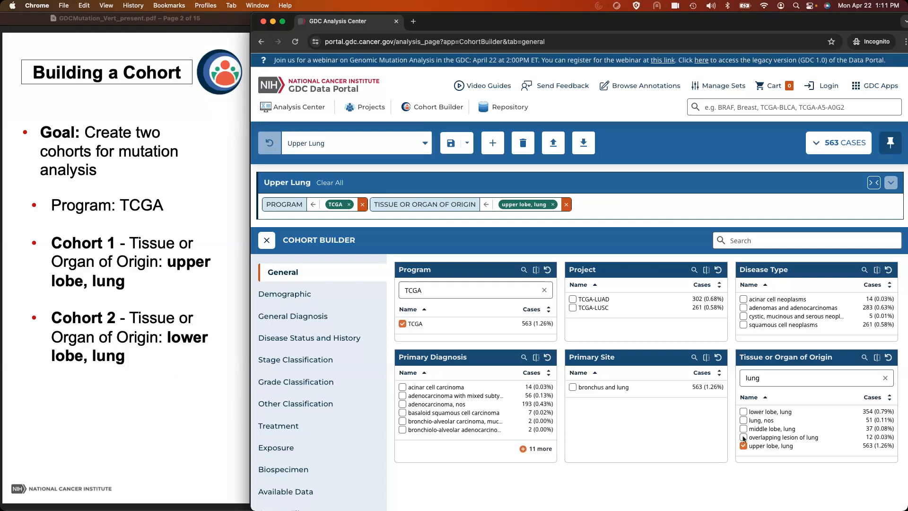
# Replace upper lobe, lung with lower lobe, lung in the origin filter and save the result as a new cohort named Lower Lung.
pyautogui.click(743, 411)
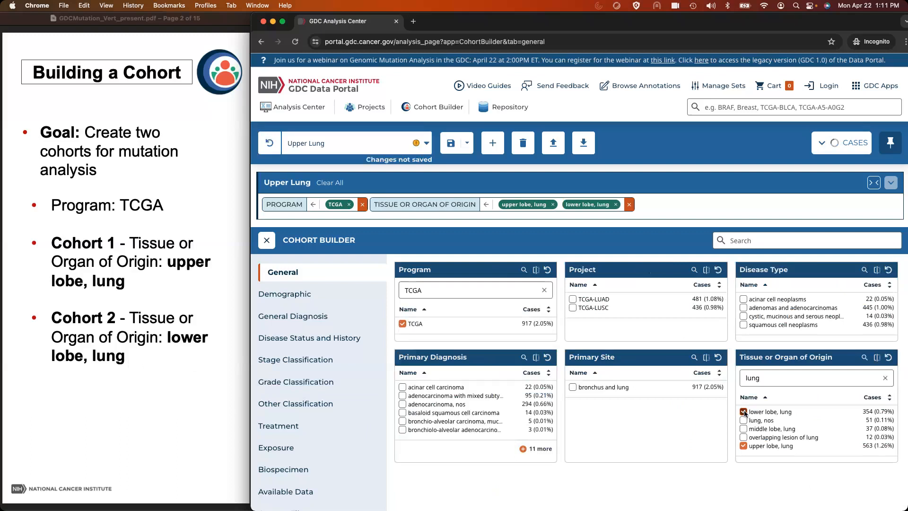
pyautogui.click(743, 446)
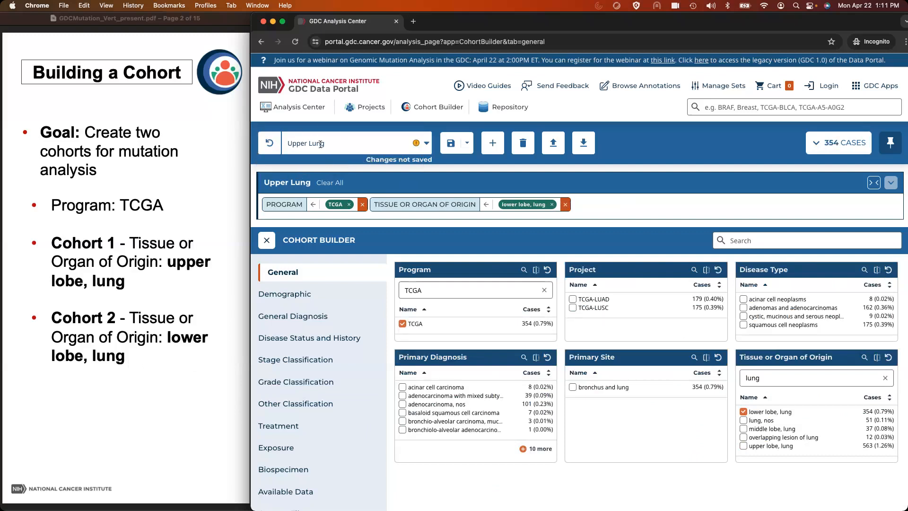
pyautogui.click(467, 146)
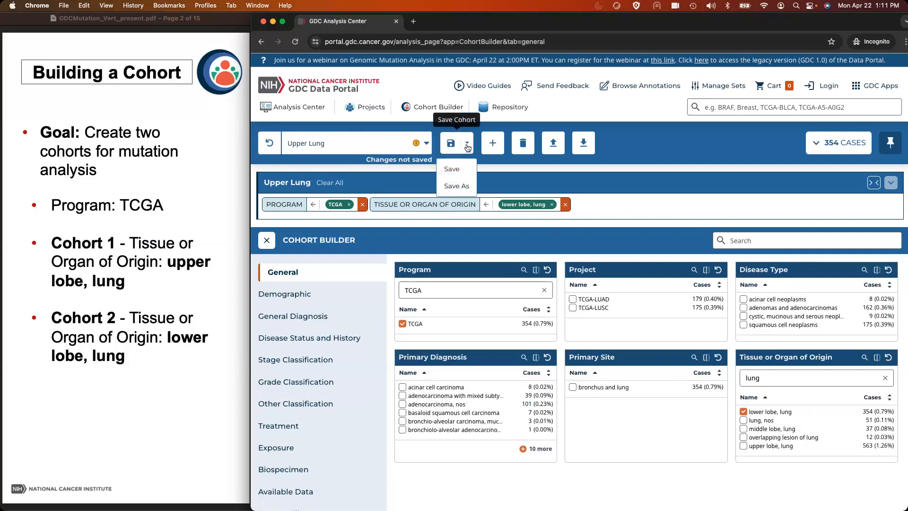
pyautogui.click(465, 187)
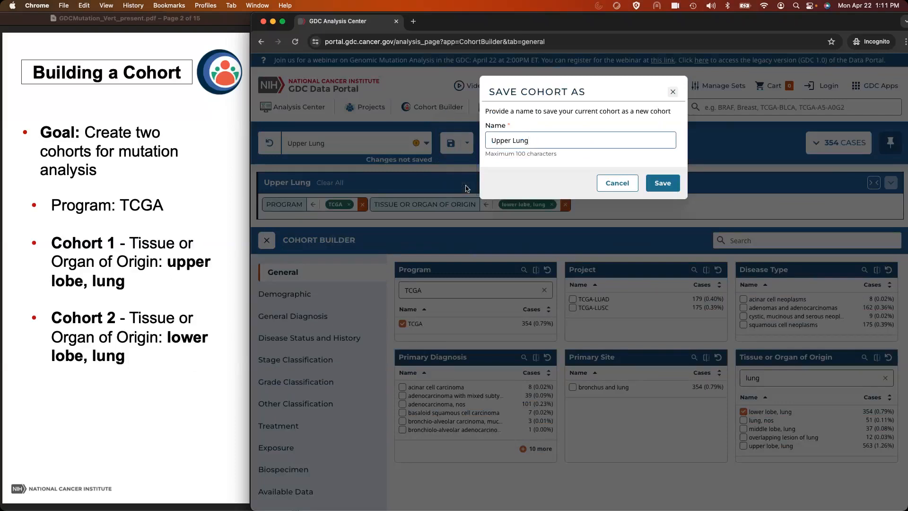
pyautogui.doubleClick(501, 140)
pyautogui.write('Lower')
pyautogui.click(662, 185)
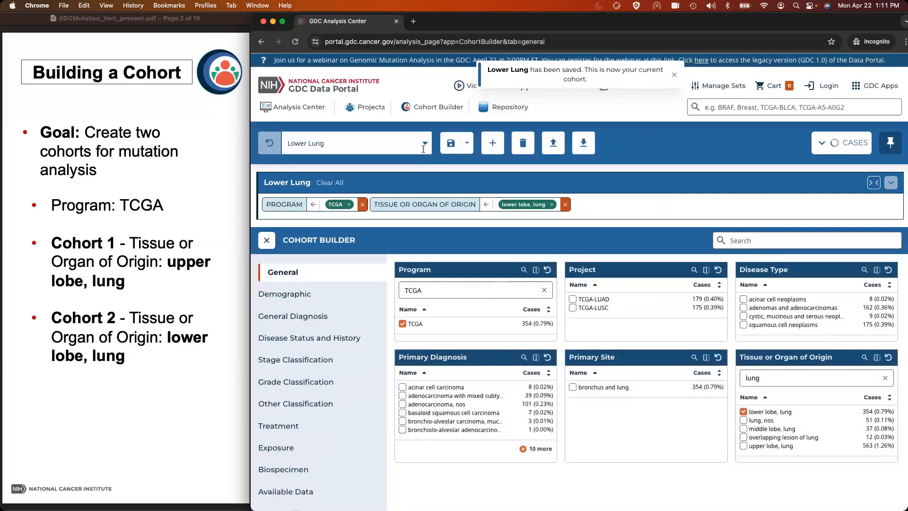
# Make Upper Lung the active cohort and launch the Mutation Frequency tool from the Analysis Center.
pyautogui.click(425, 144)
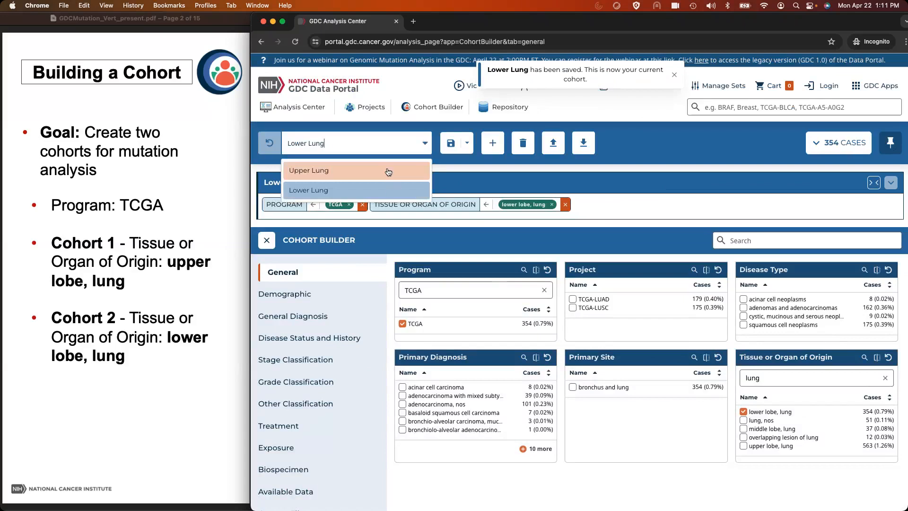
pyautogui.click(326, 175)
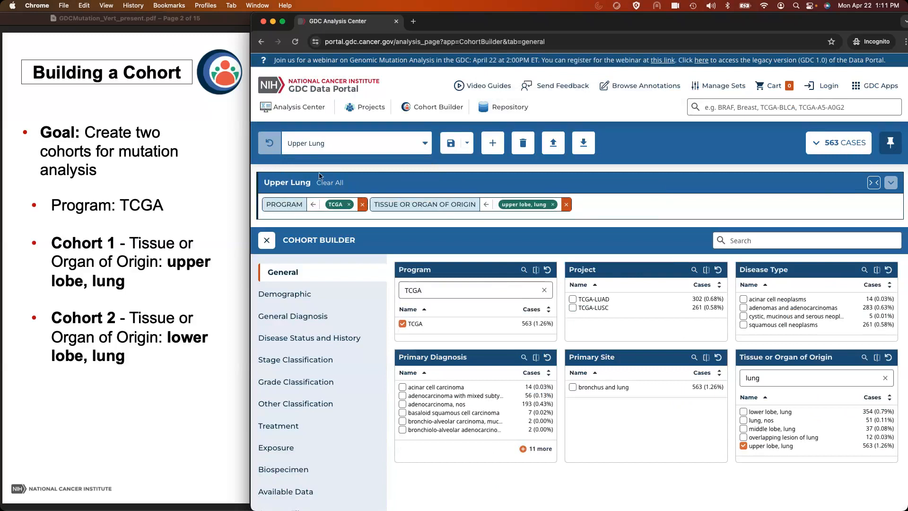
pyautogui.scroll(-2, 130, 179)
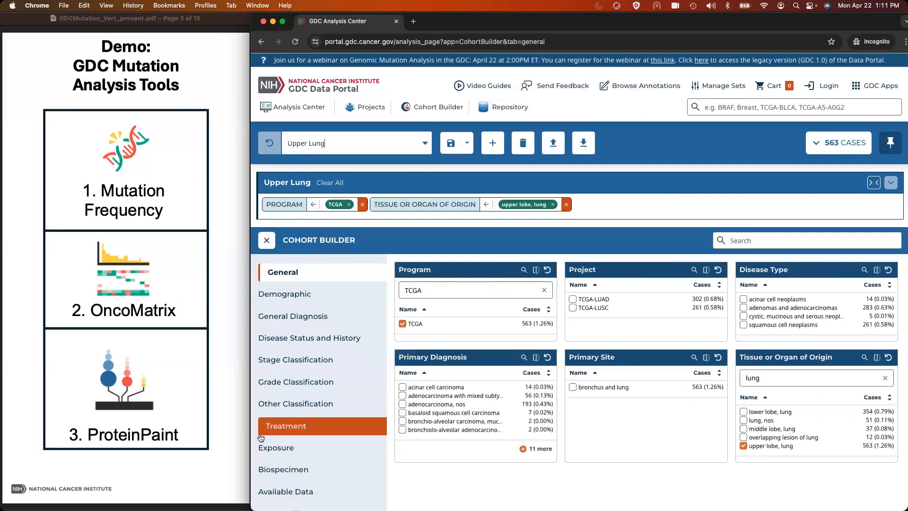
pyautogui.scroll(-3, 193, 450)
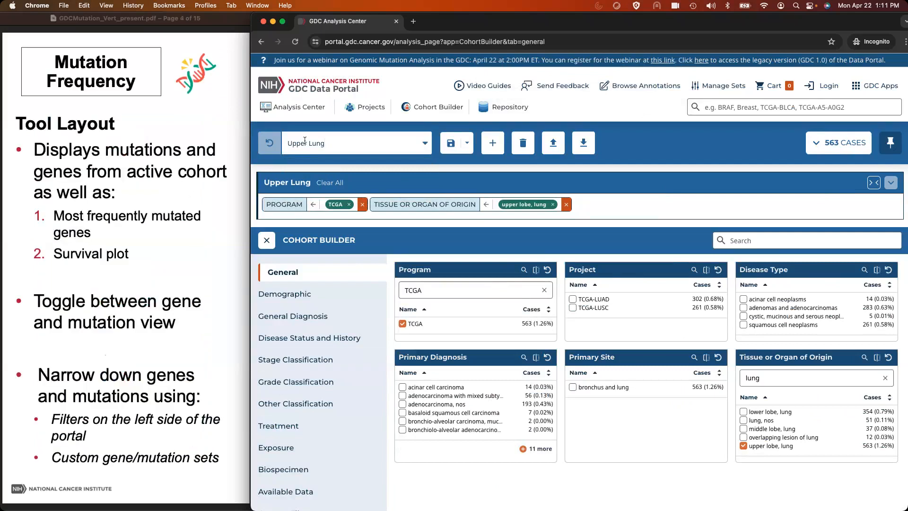
pyautogui.click(298, 111)
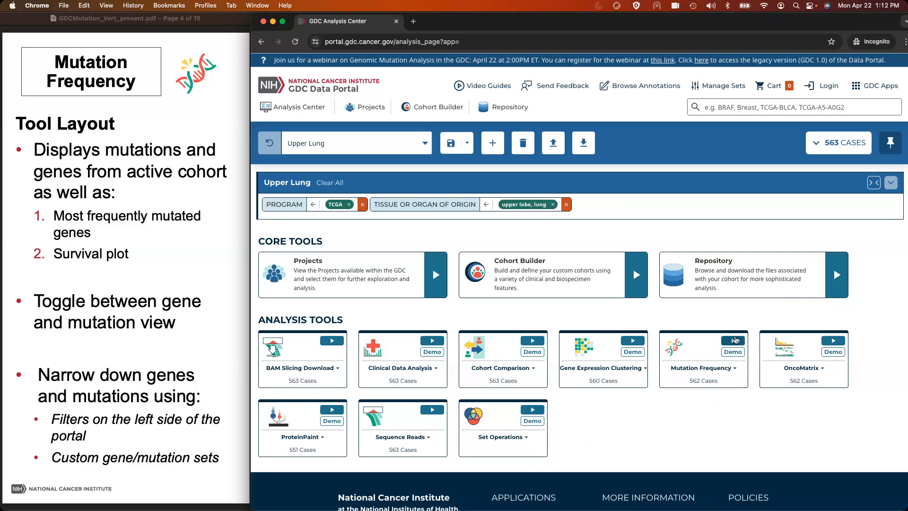
pyautogui.click(733, 340)
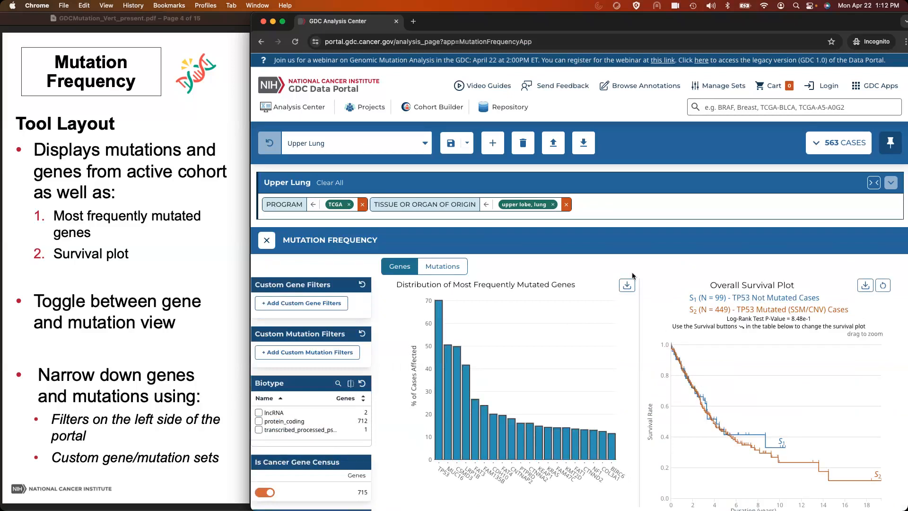
# Examine the mutated-gene distribution chart, the overall survival plot and the gene table for the Upper Lung cohort.
pyautogui.scroll(-2, 518, 318)
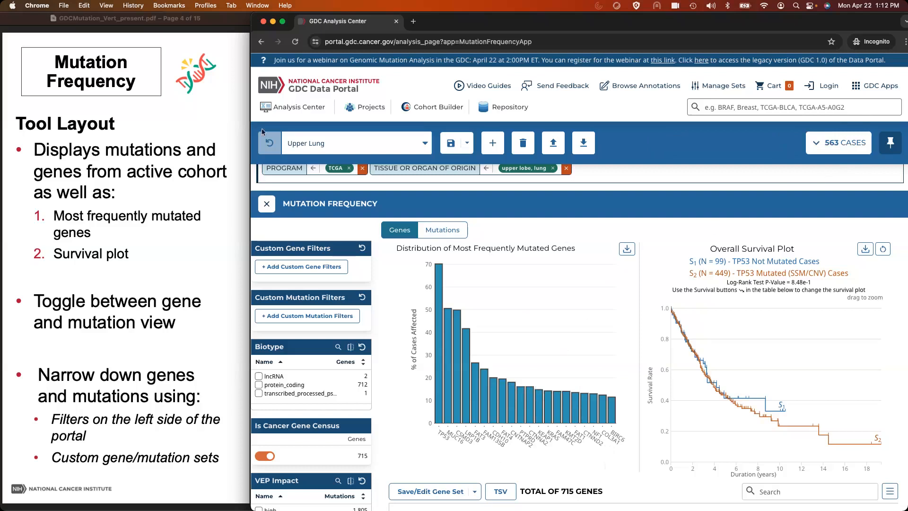
pyautogui.scroll(-1, 607, 292)
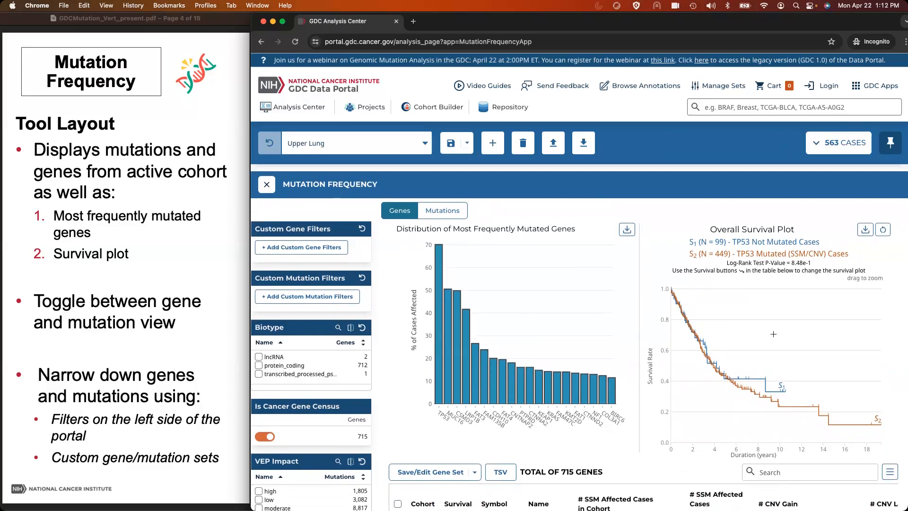
pyautogui.scroll(-1, 773, 334)
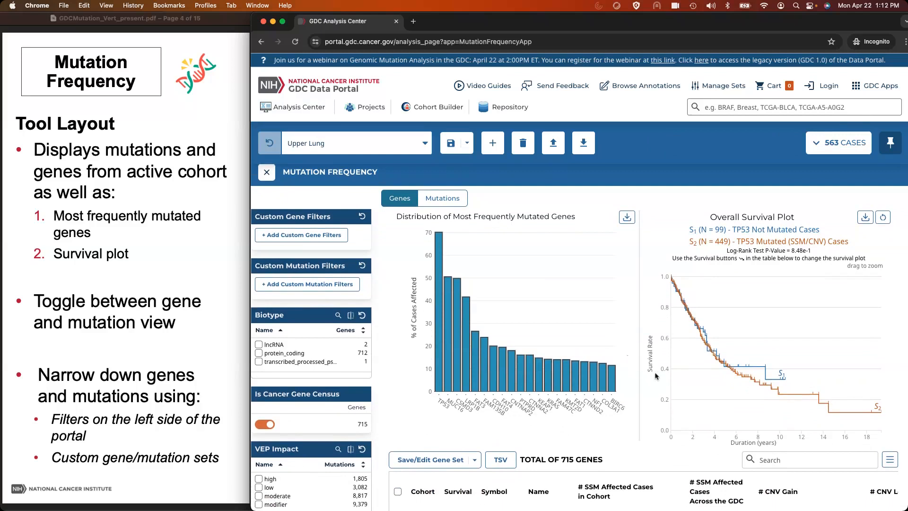
pyautogui.scroll(-5, 662, 383)
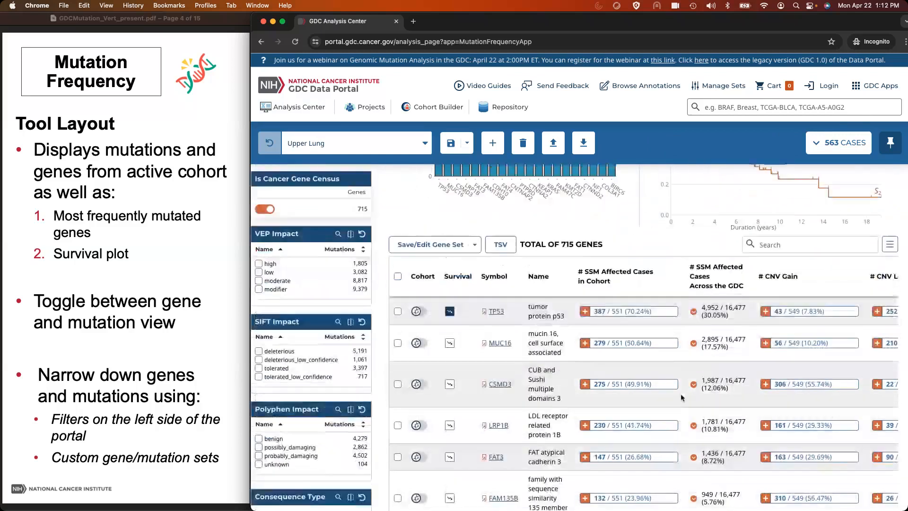
pyautogui.scroll(-2, 669, 404)
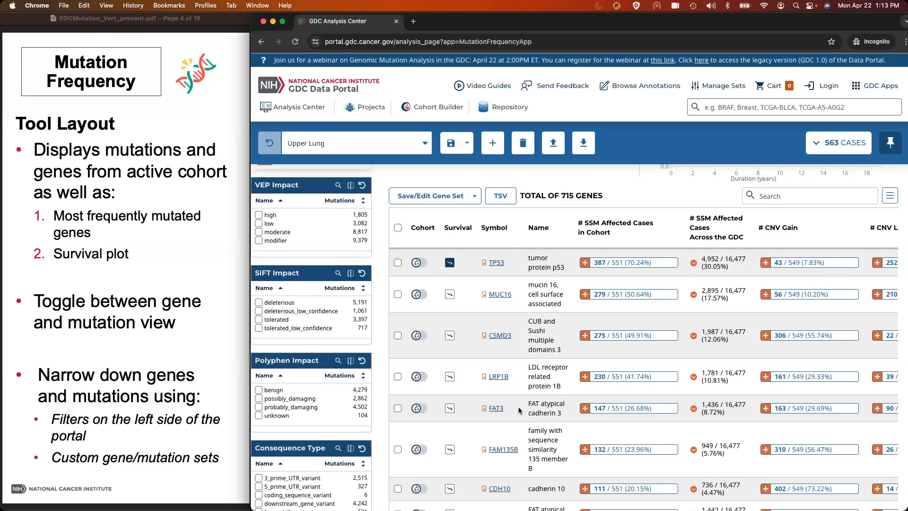
# Turn the Is Cancer Gene Census filter off and back on.
pyautogui.scroll(3, 543, 399)
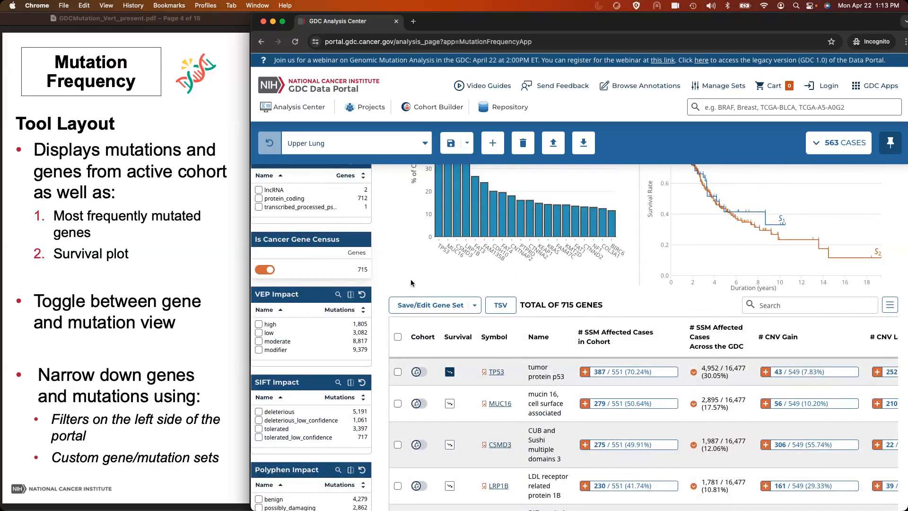
pyautogui.click(266, 270)
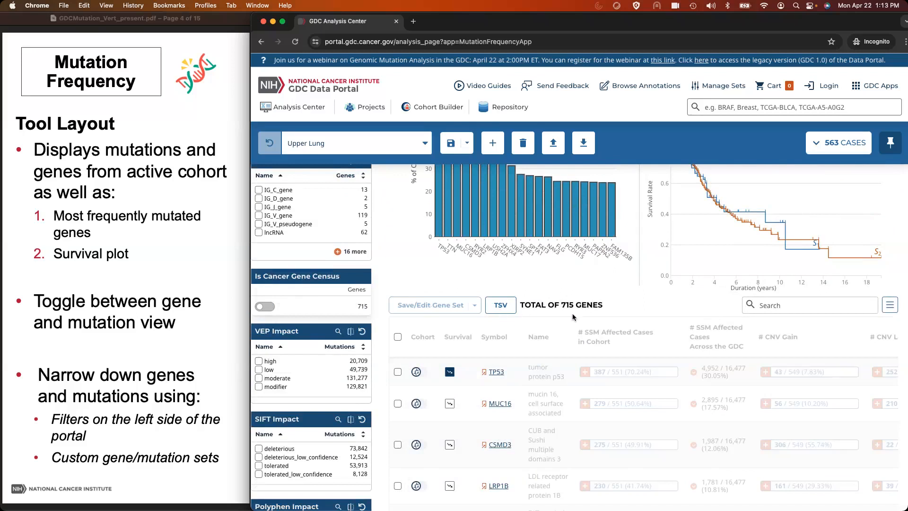
pyautogui.click(265, 306)
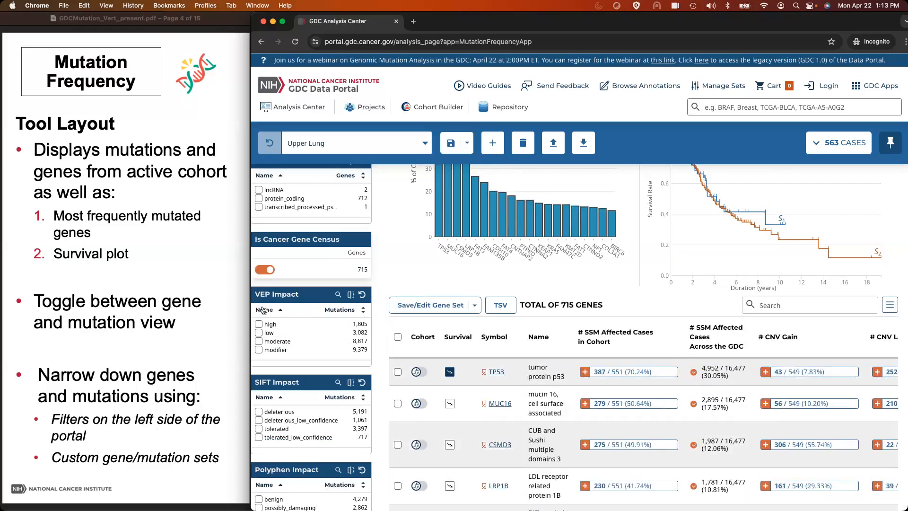
# Check the TP53 bar's details in the gene distribution chart and switch Mutation Frequency to the Mutations view.
pyautogui.scroll(5, 475, 268)
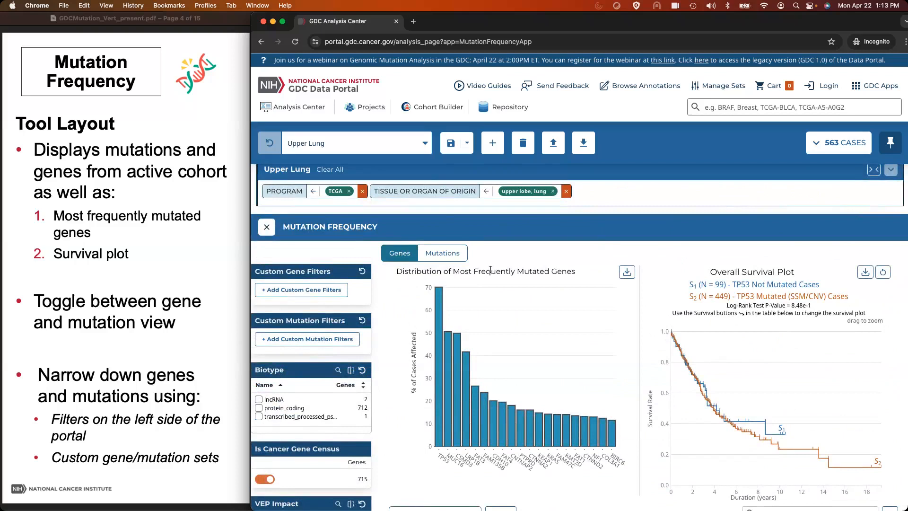
pyautogui.scroll(-3, 435, 406)
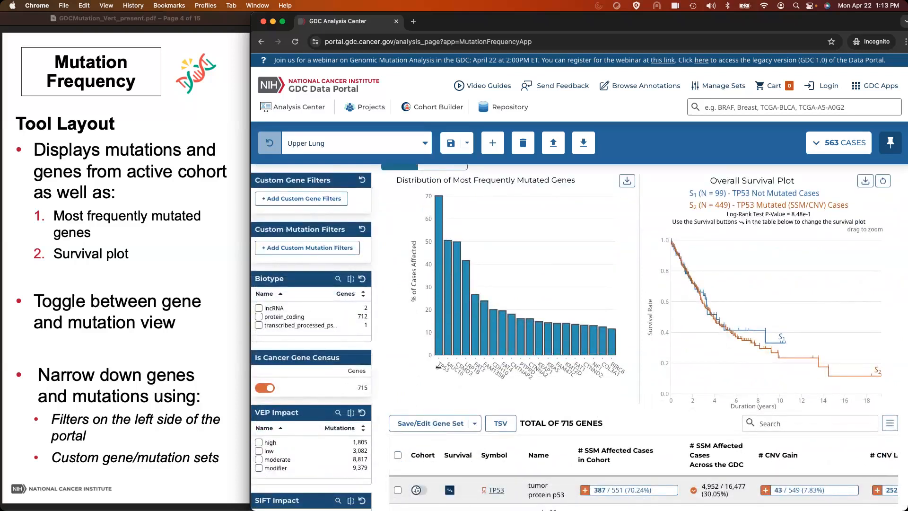
pyautogui.moveTo(439, 345)
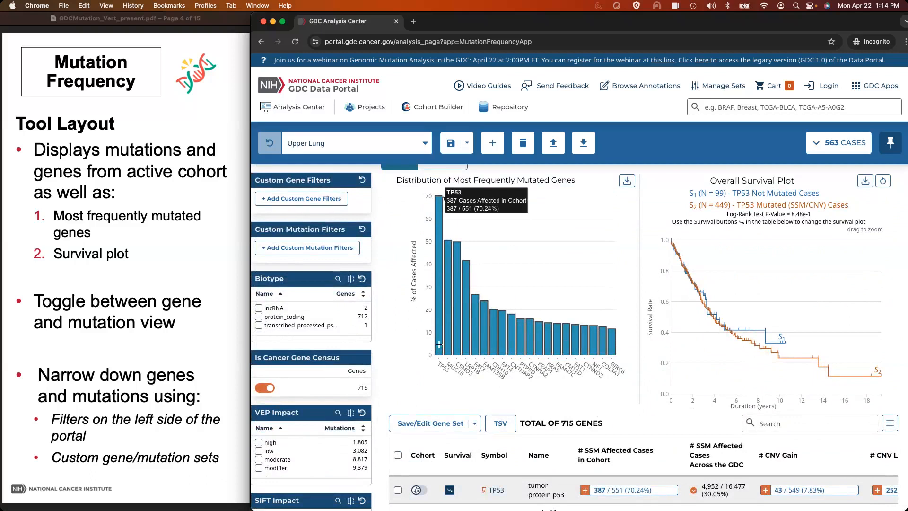
pyautogui.scroll(1, 436, 222)
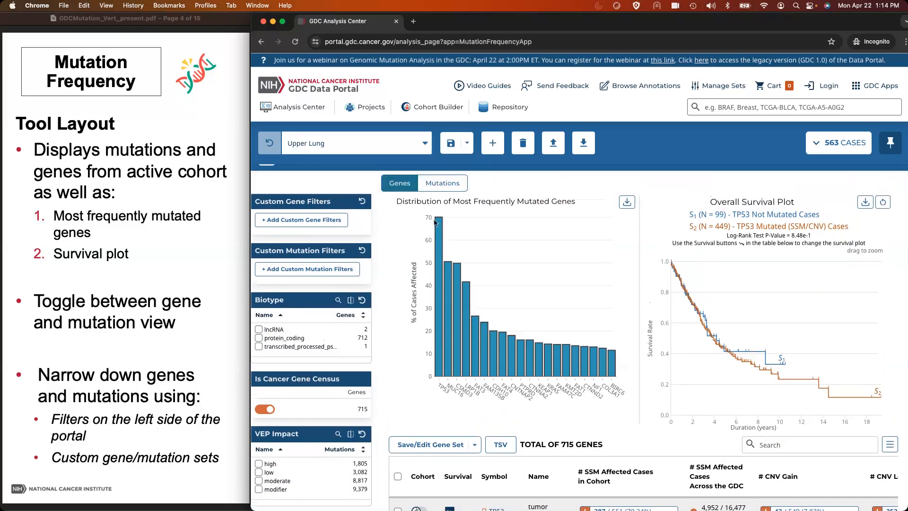
pyautogui.click(439, 184)
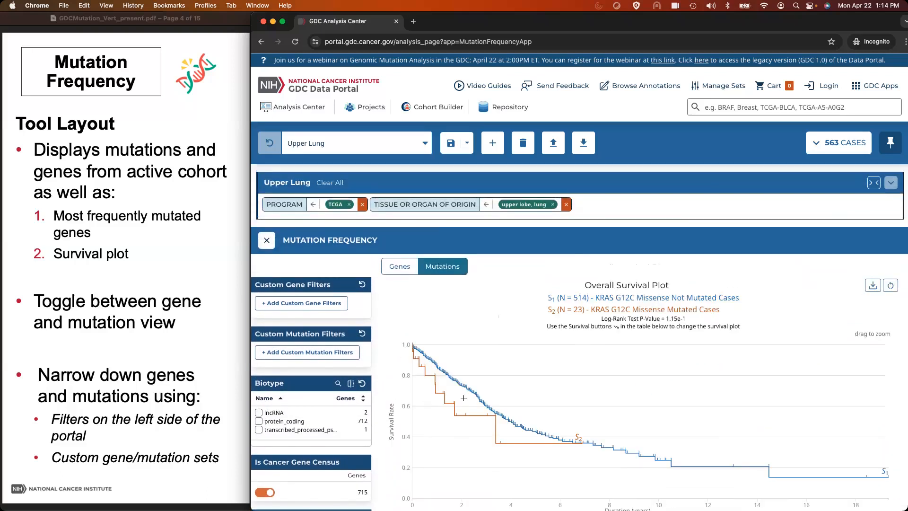
# Examine the KRAS G12C survival plot and the somatic mutation table, and return to the Genes view.
pyautogui.scroll(-3, 463, 397)
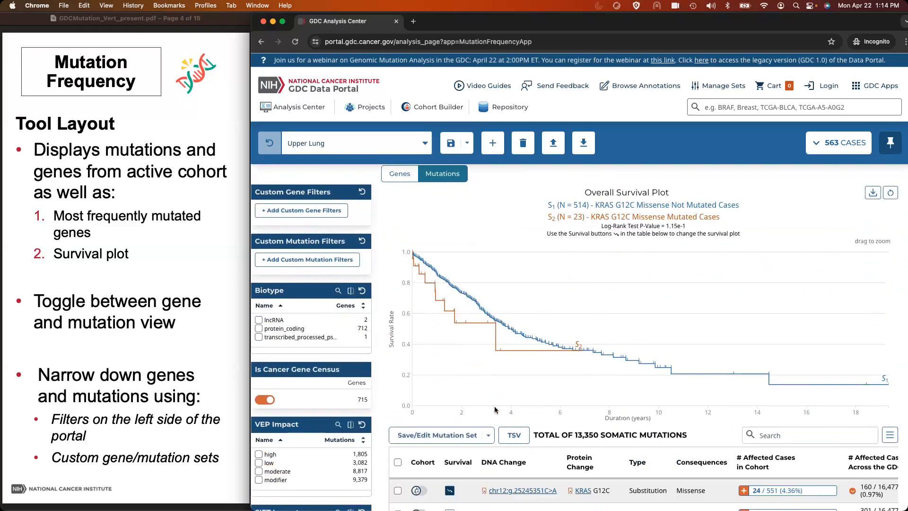
pyautogui.scroll(-5, 495, 410)
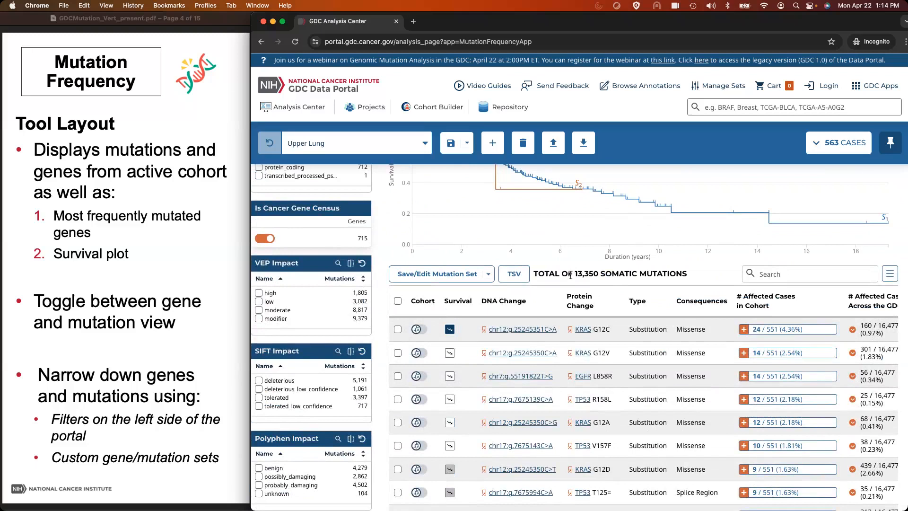
pyautogui.scroll(1, 521, 350)
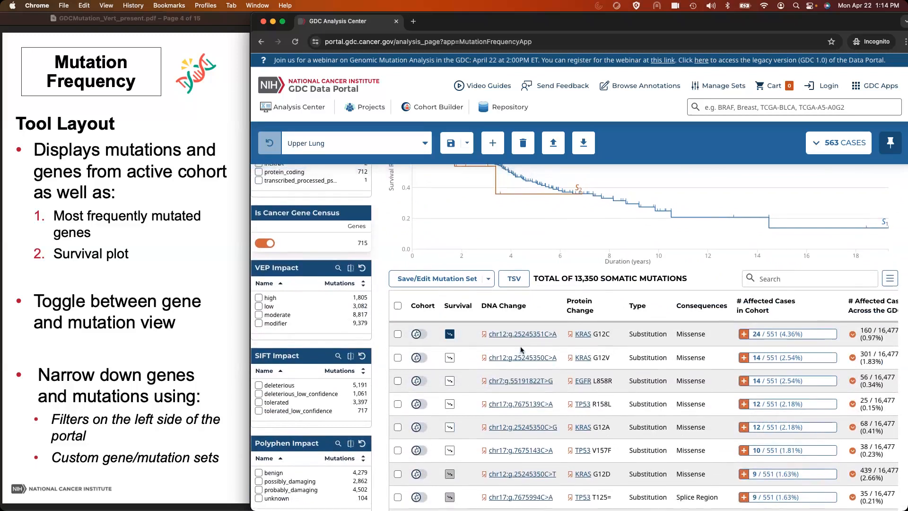
pyautogui.scroll(5, 521, 350)
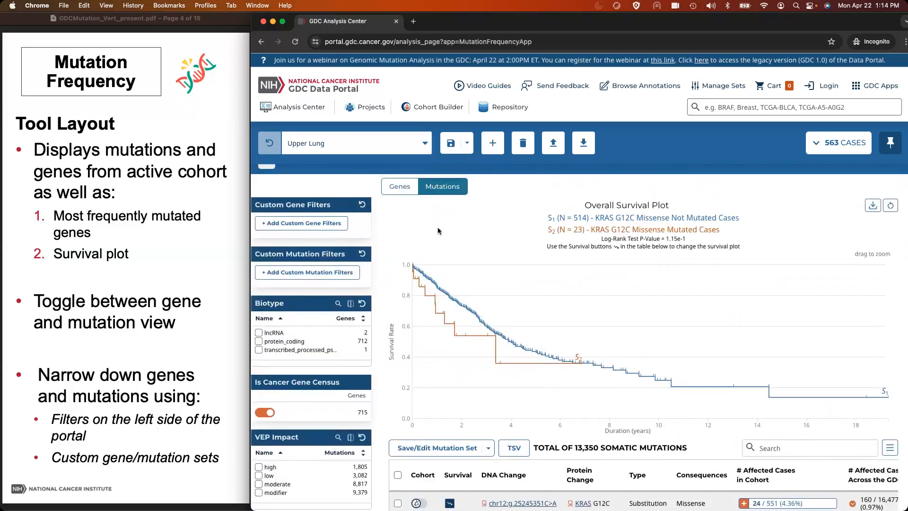
pyautogui.click(392, 189)
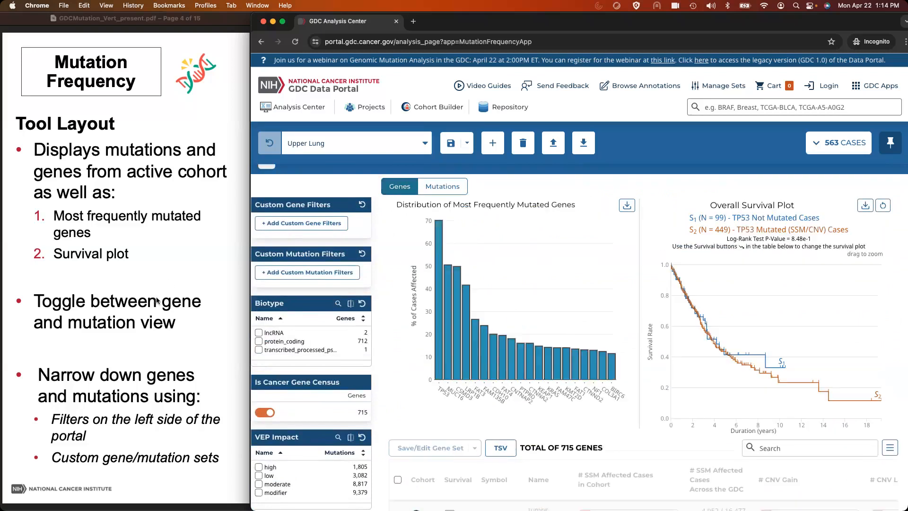
pyautogui.scroll(-3, 153, 278)
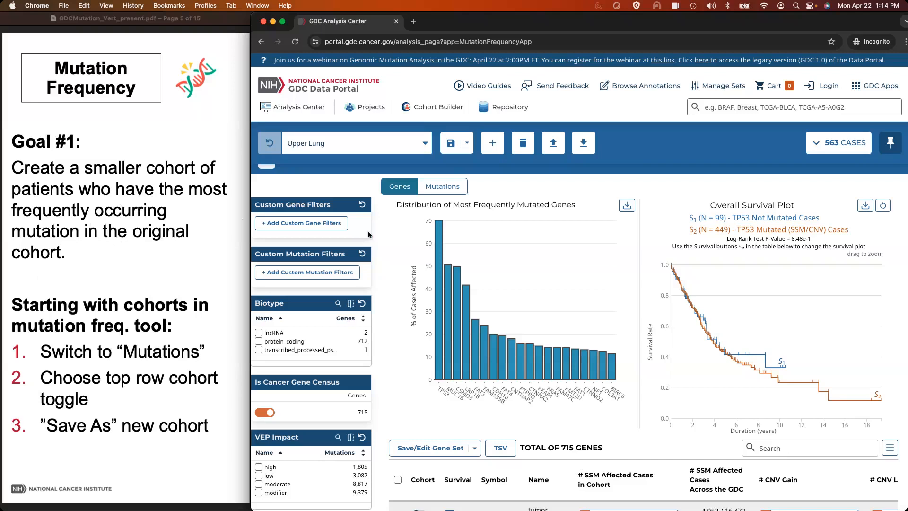
# In the Mutations view, restrict the Upper Lung cohort to cases with the top-row KRAS G12C mutation.
pyautogui.click(452, 187)
pyautogui.scroll(-5, 455, 185)
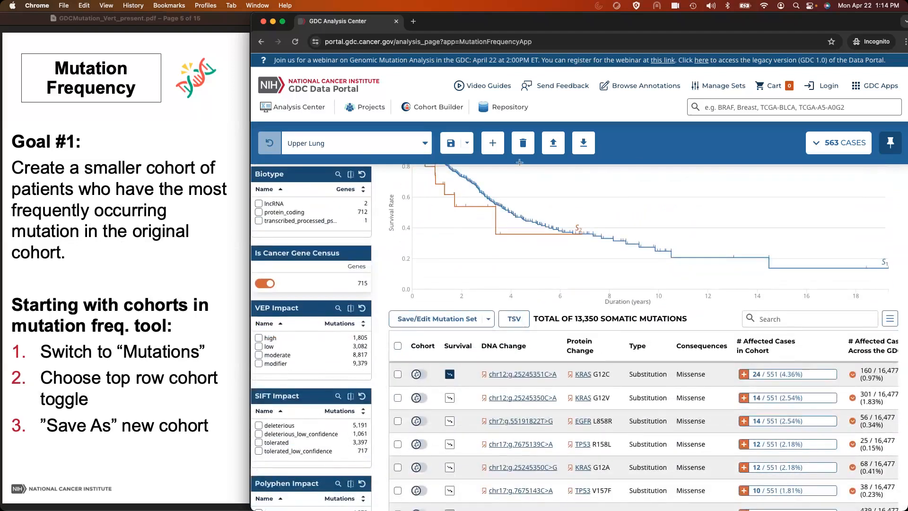
pyautogui.scroll(-1, 591, 246)
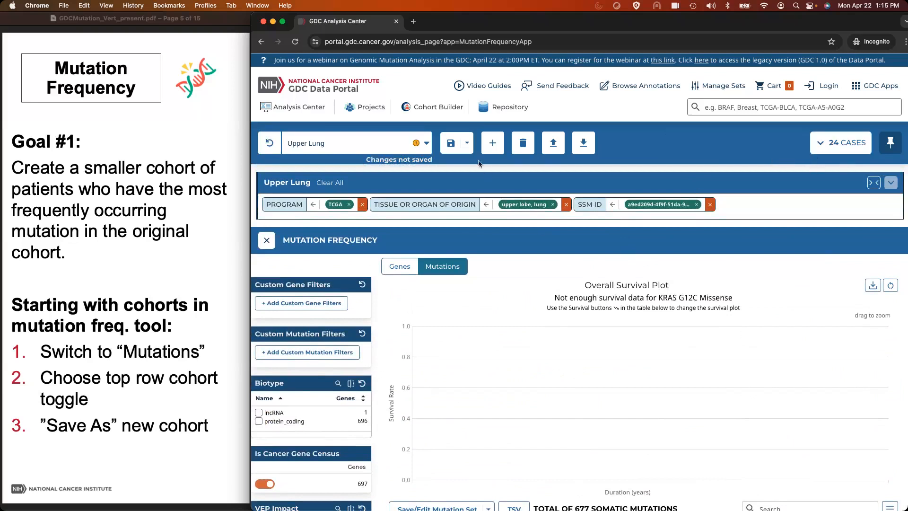
# Save the filtered cohort as a new cohort named "Upper Lung - KRAS Mutation".
pyautogui.click(467, 143)
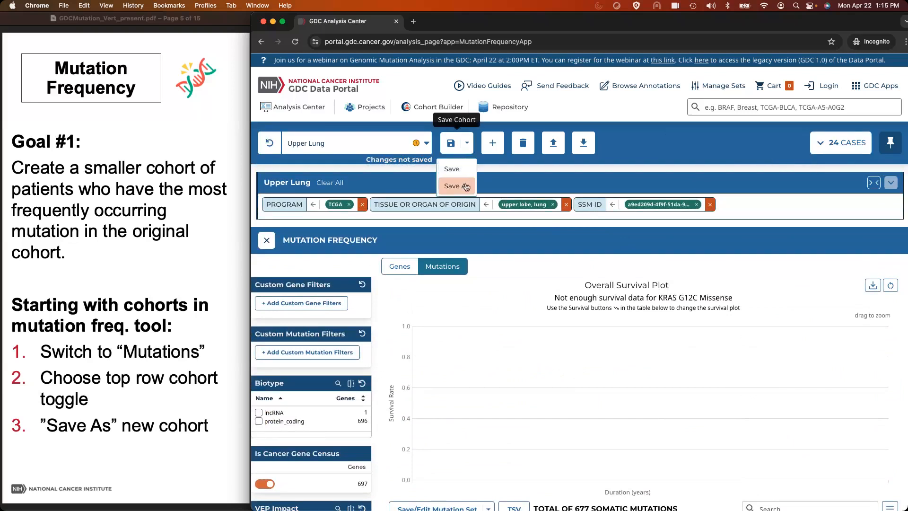
pyautogui.click(465, 186)
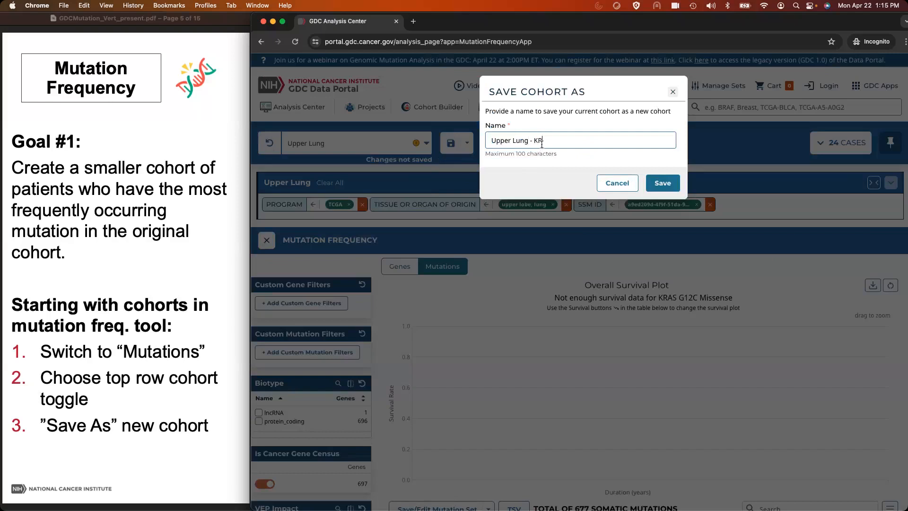
pyautogui.write('- KRAS Mutation')
pyautogui.click(662, 185)
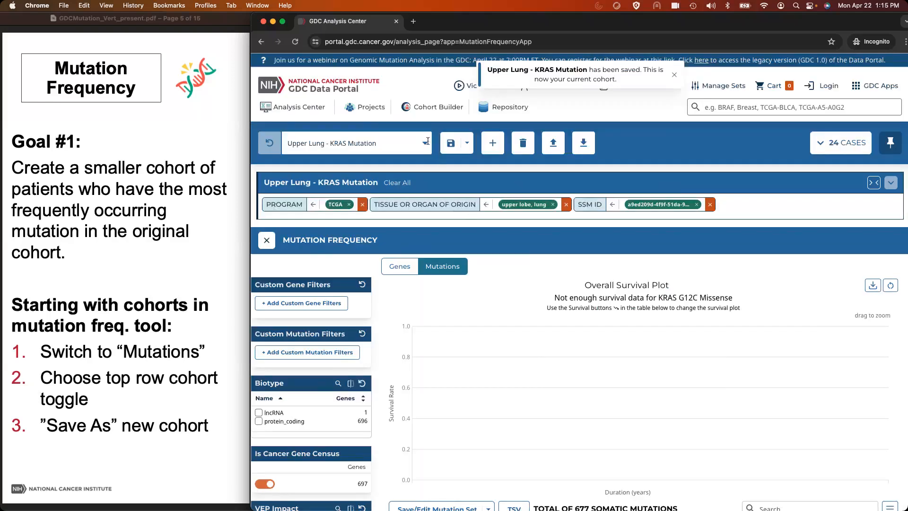
# Make Lower Lung the active cohort and consult the Goal #2 slide in the presentation PDF.
pyautogui.click(424, 142)
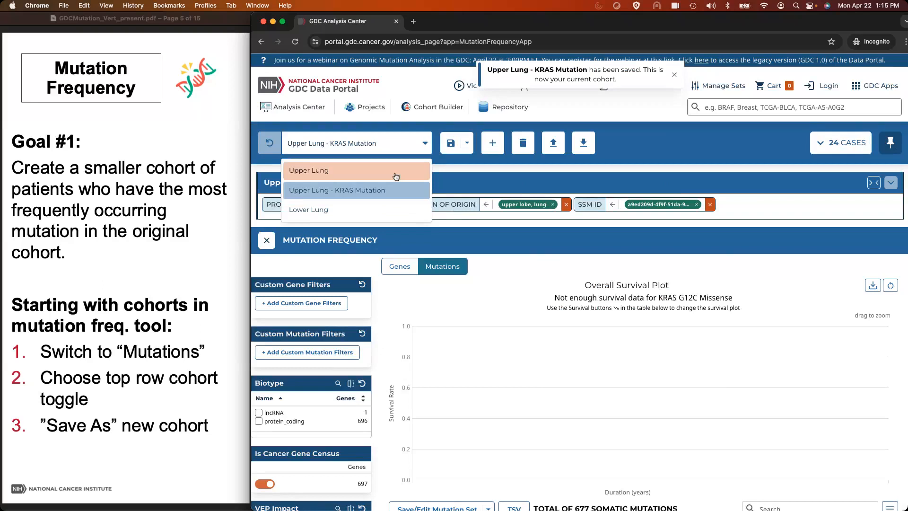
pyautogui.click(384, 210)
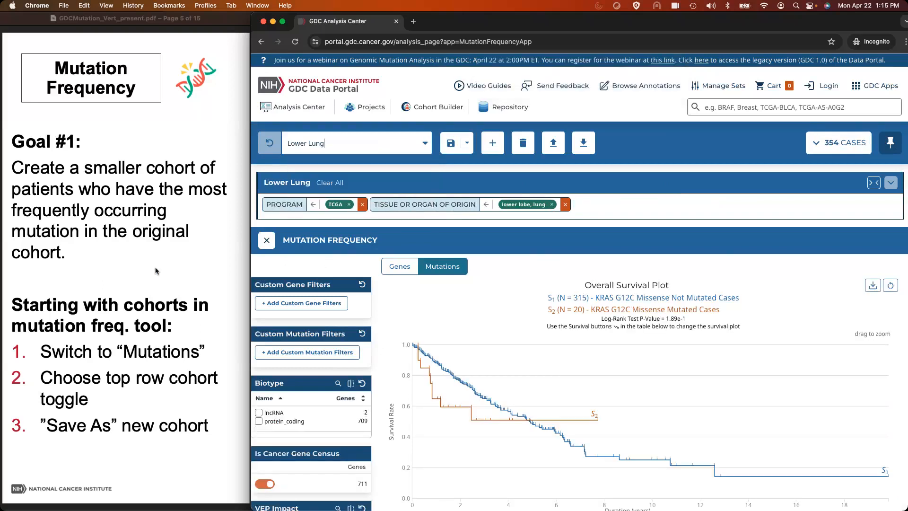
pyautogui.scroll(-1, 156, 271)
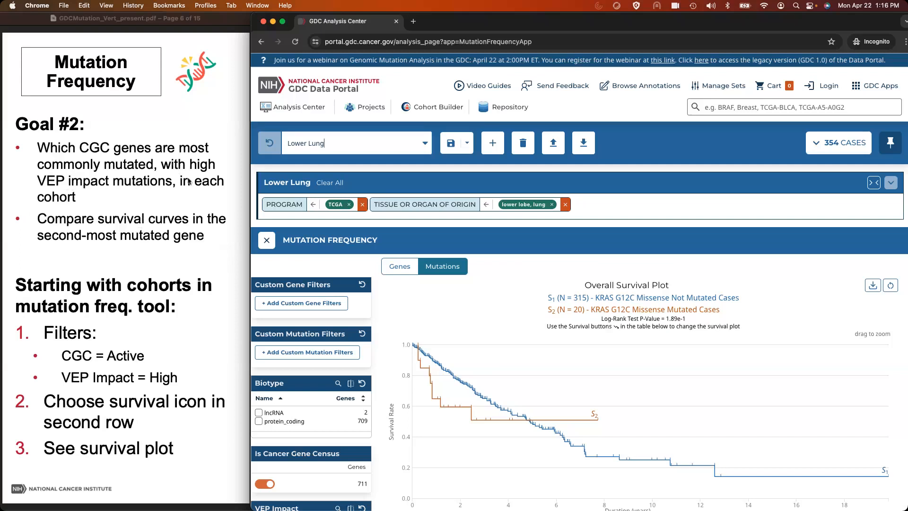
pyautogui.scroll(-3, 162, 214)
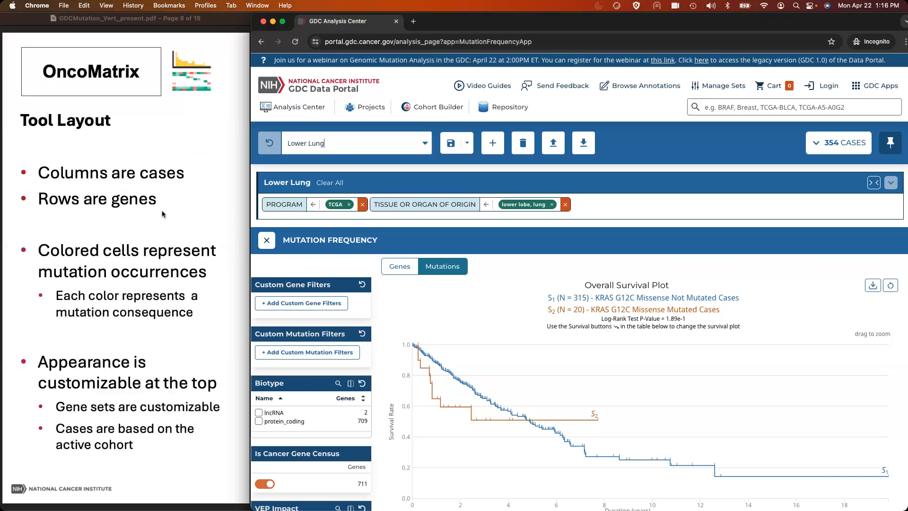
pyautogui.scroll(3, 162, 214)
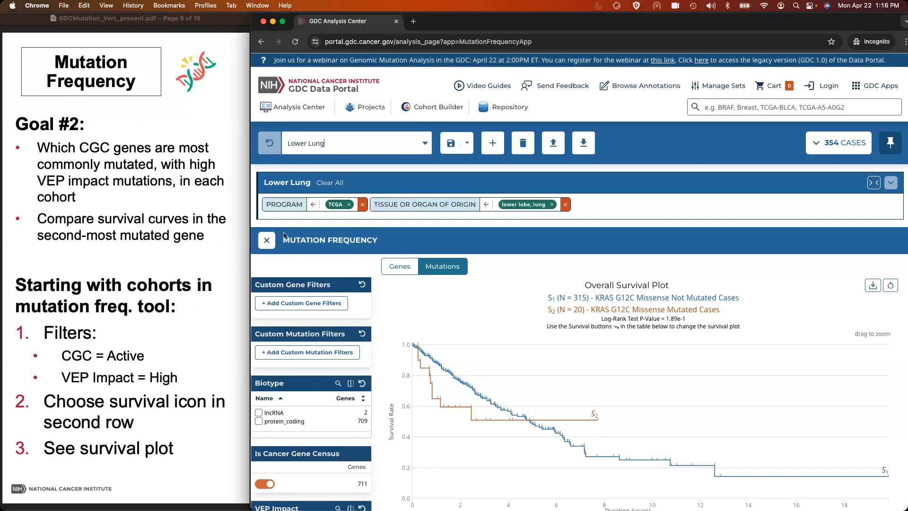
# Show the Genes view for the Lower Lung cohort and filter VEP Impact to high.
pyautogui.click(401, 264)
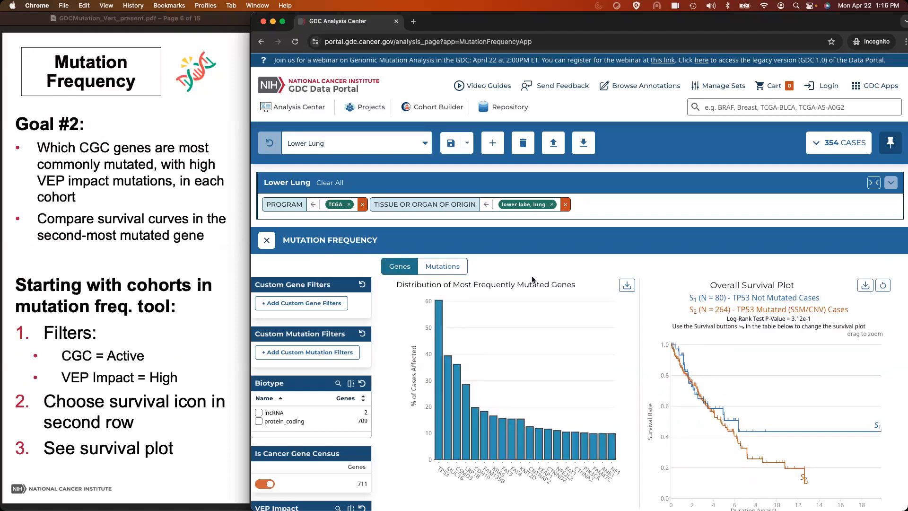
pyautogui.scroll(-1, 532, 276)
pyautogui.scroll(-4, 532, 277)
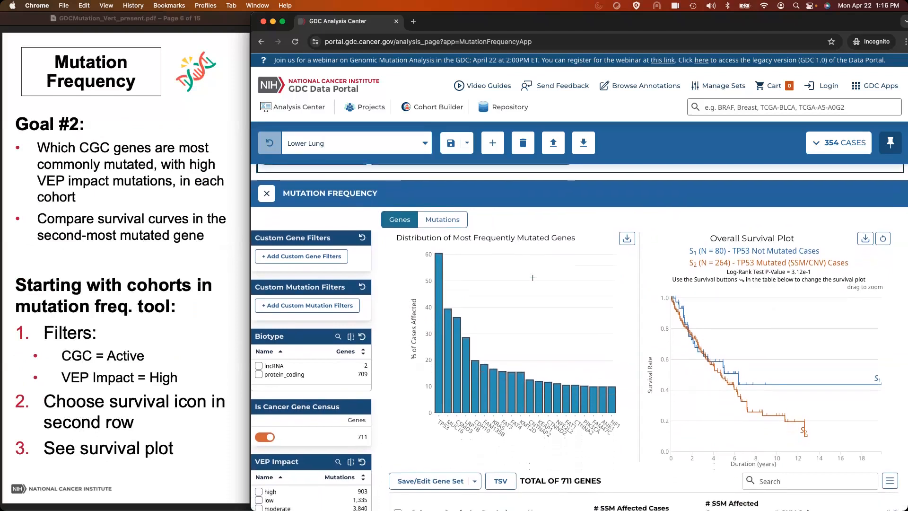
pyautogui.scroll(-4, 533, 277)
pyautogui.scroll(4, 472, 321)
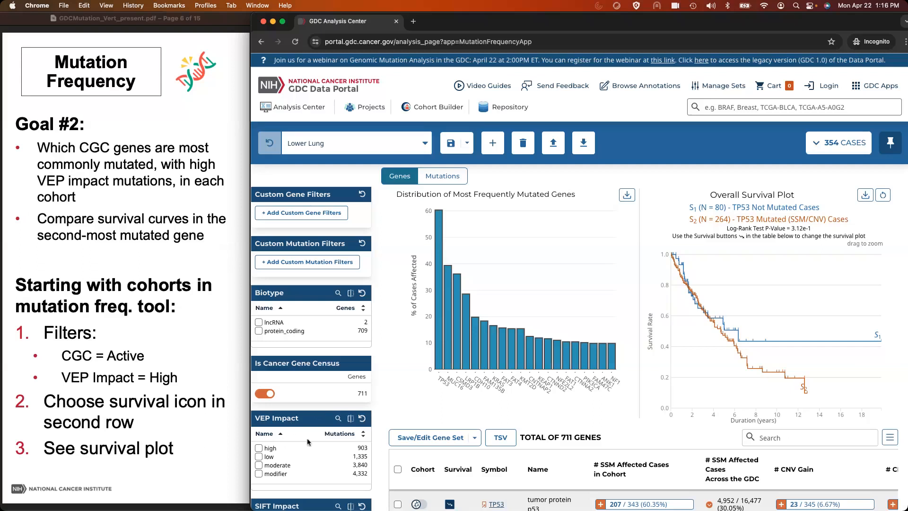
pyautogui.click(259, 330)
pyautogui.scroll(-2, 308, 409)
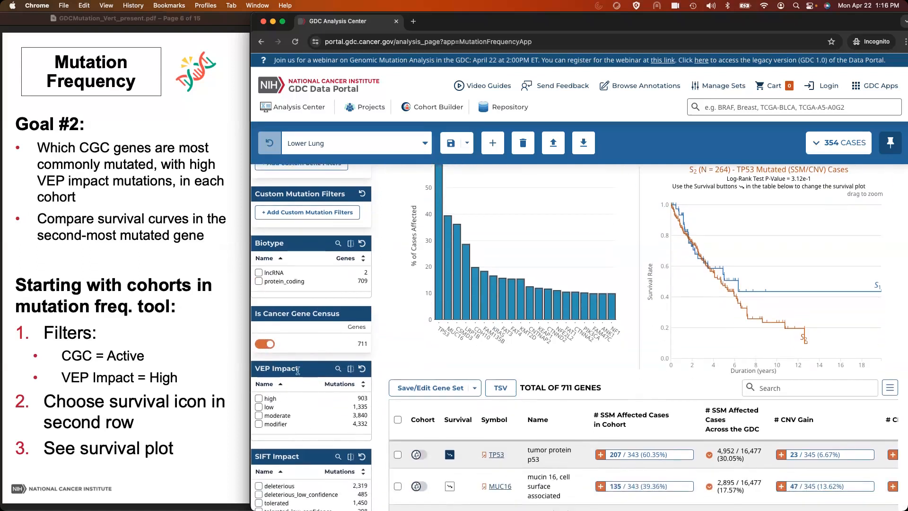
pyautogui.click(259, 398)
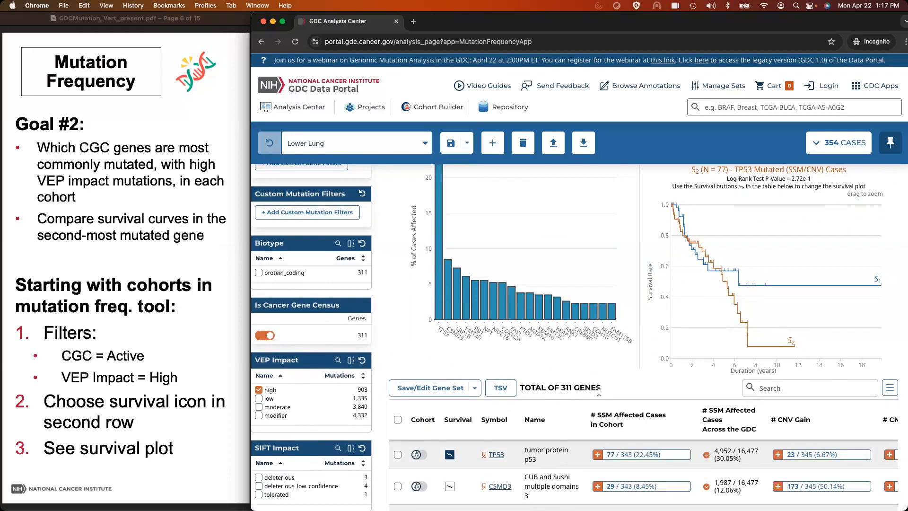
# Plot overall survival for CSMD3, the second gene in the Lower Lung table, and view its curves.
pyautogui.scroll(-1, 561, 416)
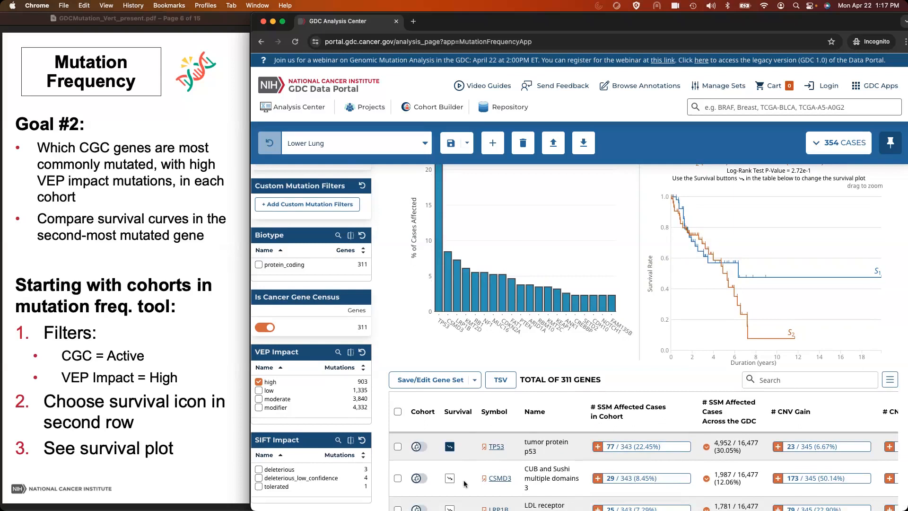
pyautogui.scroll(5, 635, 312)
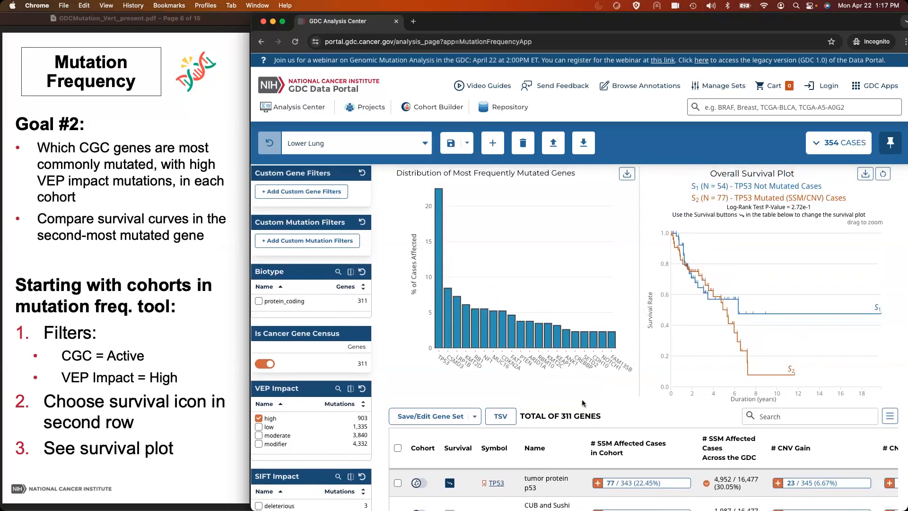
pyautogui.scroll(-4, 572, 396)
pyautogui.click(450, 423)
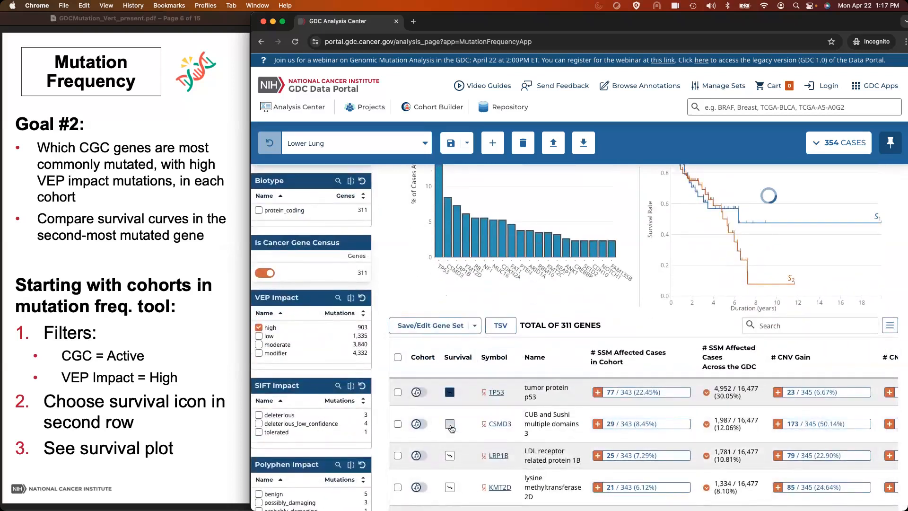
pyautogui.scroll(3, 633, 348)
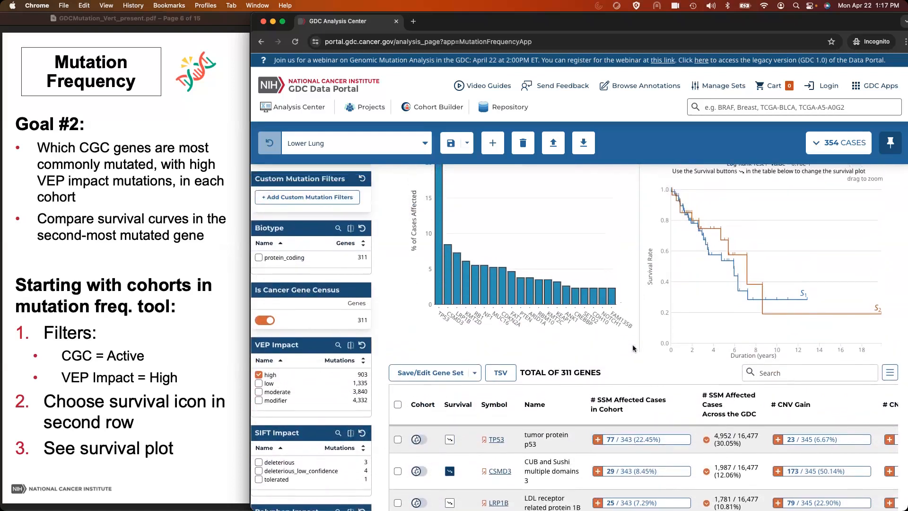
pyautogui.scroll(3, 633, 350)
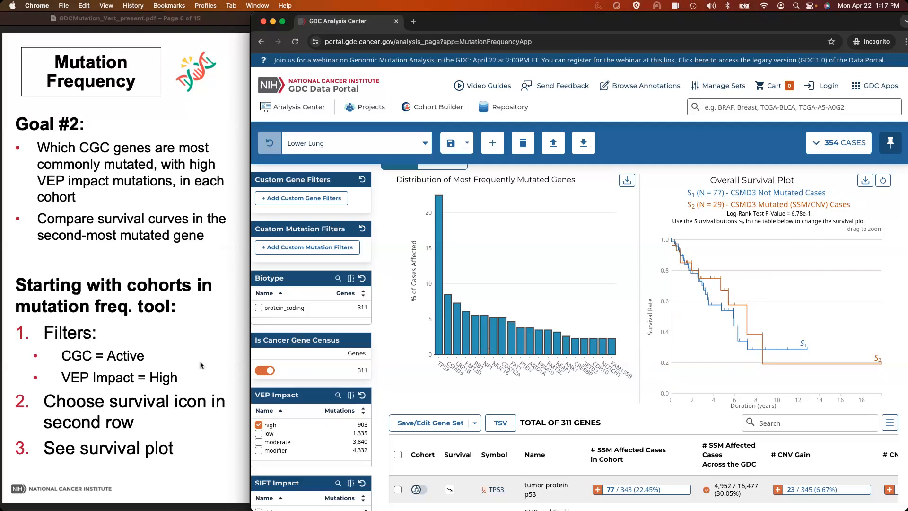
# Switch the active cohort to Upper Lung and filter VEP Impact to high.
pyautogui.click(423, 143)
pyautogui.click(391, 174)
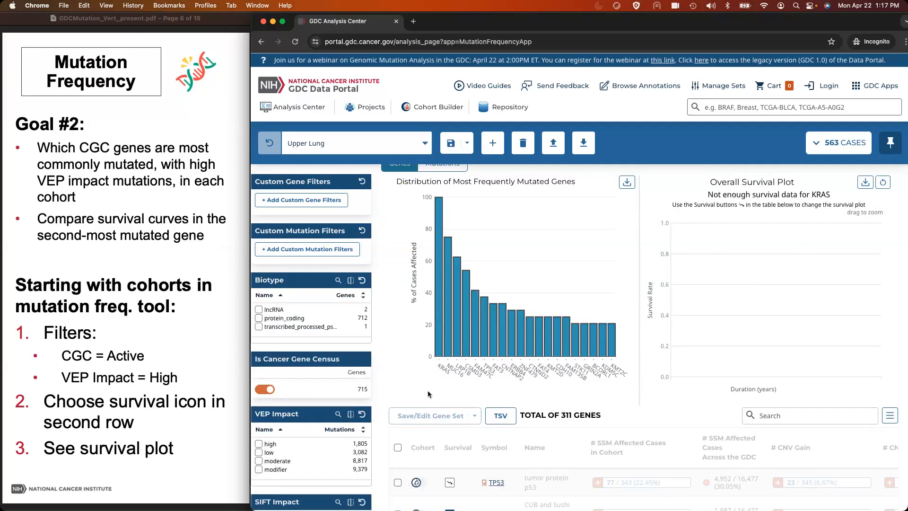
pyautogui.click(259, 444)
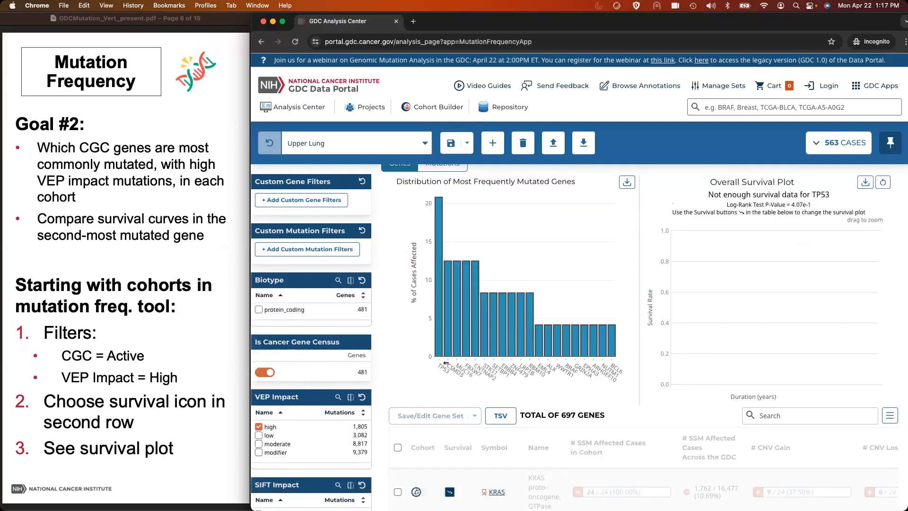
# Check the survival option for CSMD3 in the Upper Lung gene table and view the charts above.
pyautogui.scroll(-3, 524, 366)
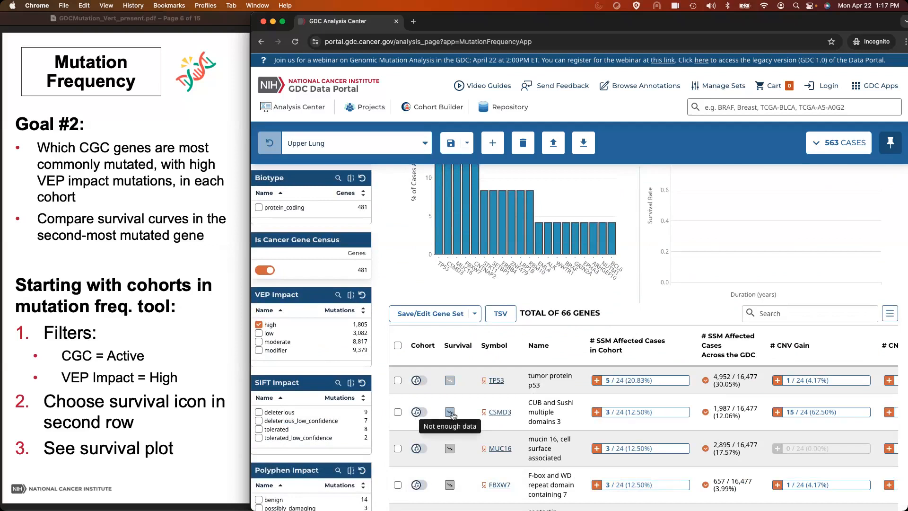
pyautogui.scroll(1, 452, 414)
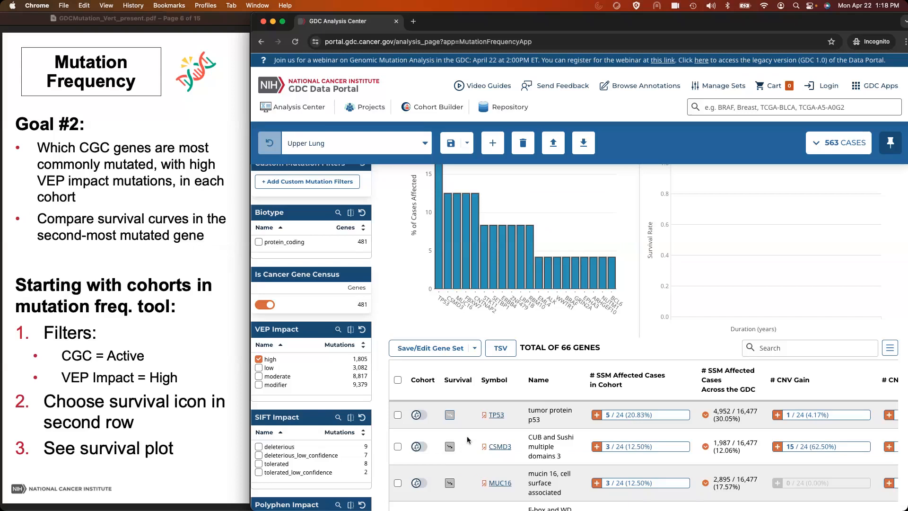
pyautogui.scroll(3, 457, 423)
pyautogui.scroll(-1, 457, 421)
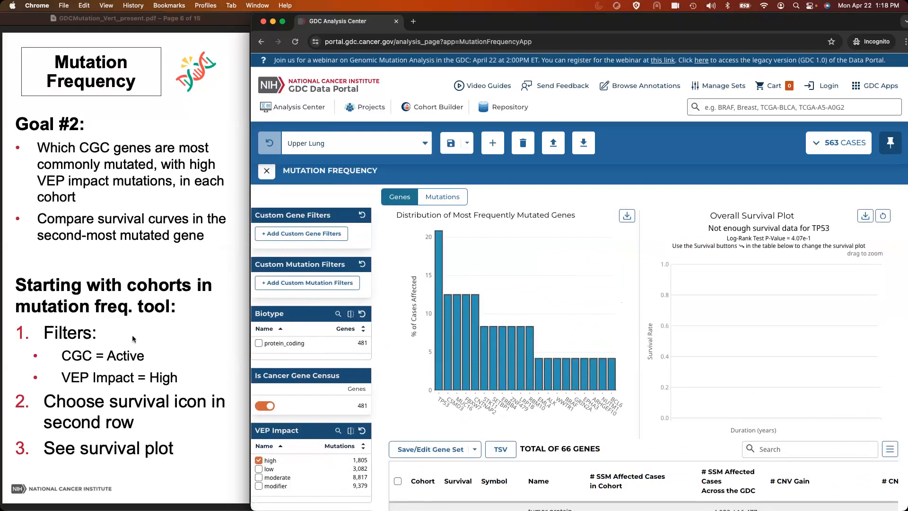
# Advance the presentation PDF to the Goal #3 slide and close the Mutation Frequency tool to return to the Analysis Center.
pyautogui.scroll(3, 133, 339)
pyautogui.scroll(-3, 133, 339)
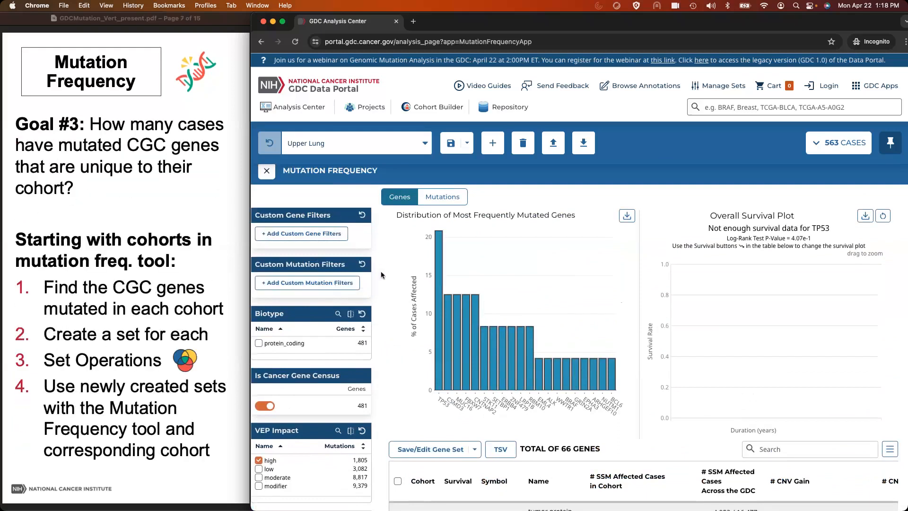
pyautogui.scroll(1, 381, 274)
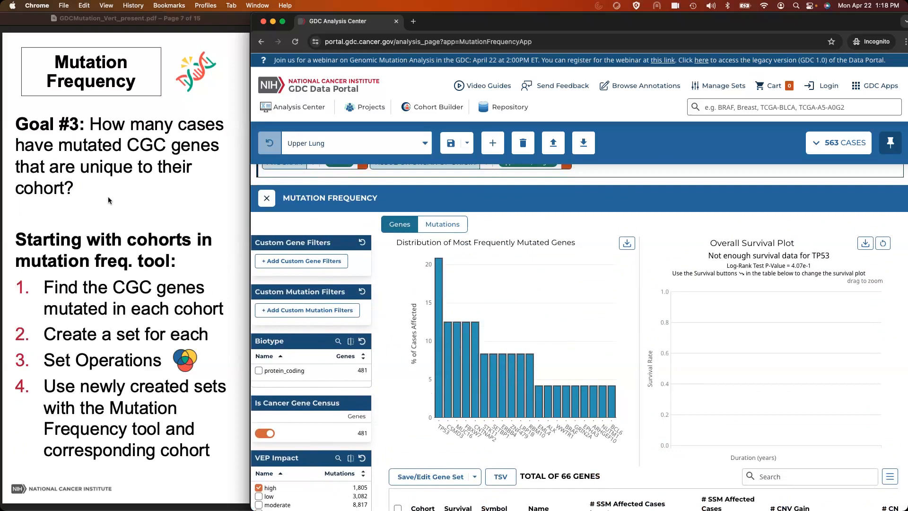
pyautogui.scroll(2, 478, 194)
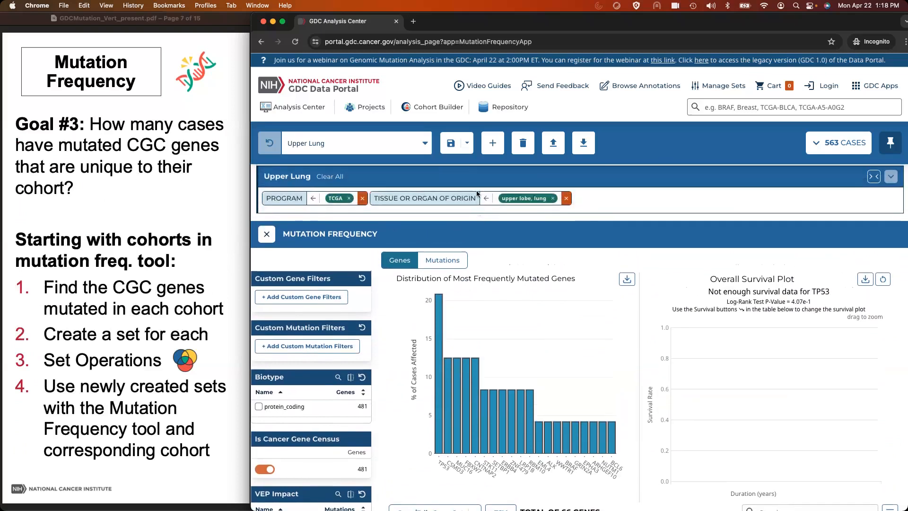
pyautogui.click(266, 236)
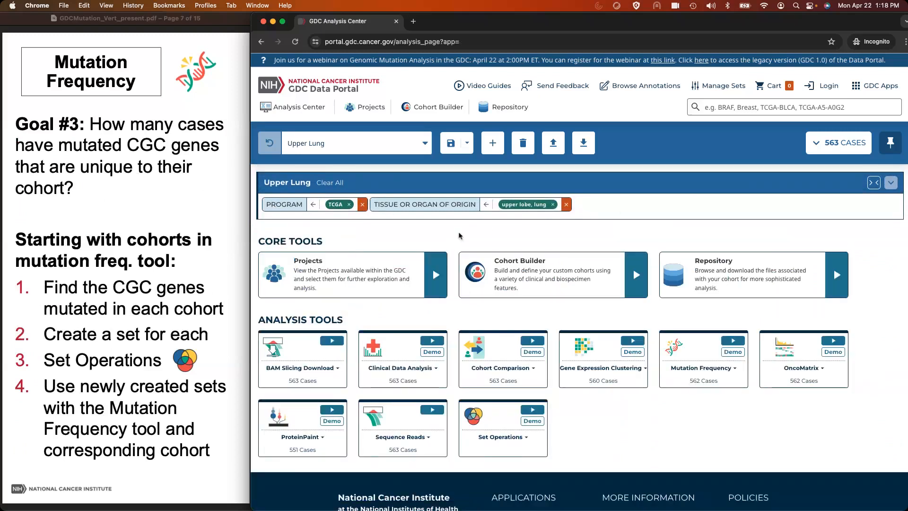
# Open the Mutation Frequency tool for the Upper Lung cohort and review its filters, mutated-gene chart and gene table.
pyautogui.click(728, 341)
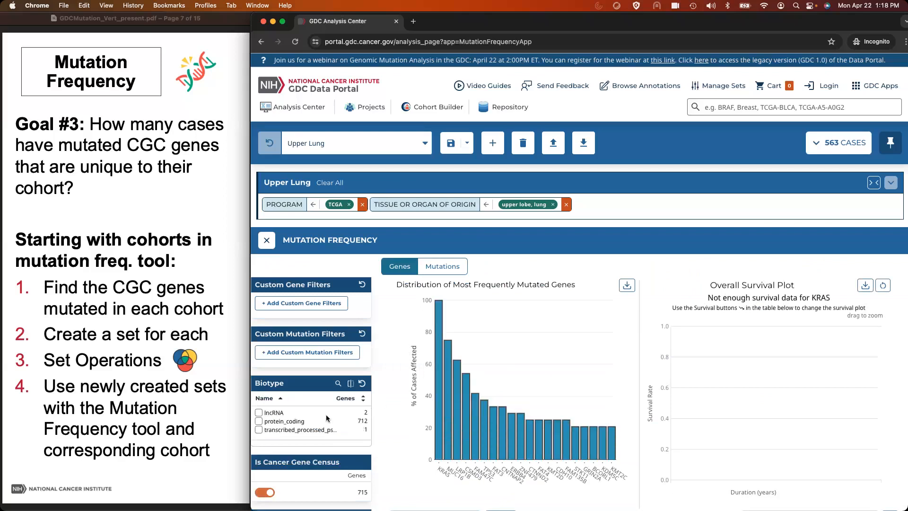
pyautogui.scroll(-5, 326, 418)
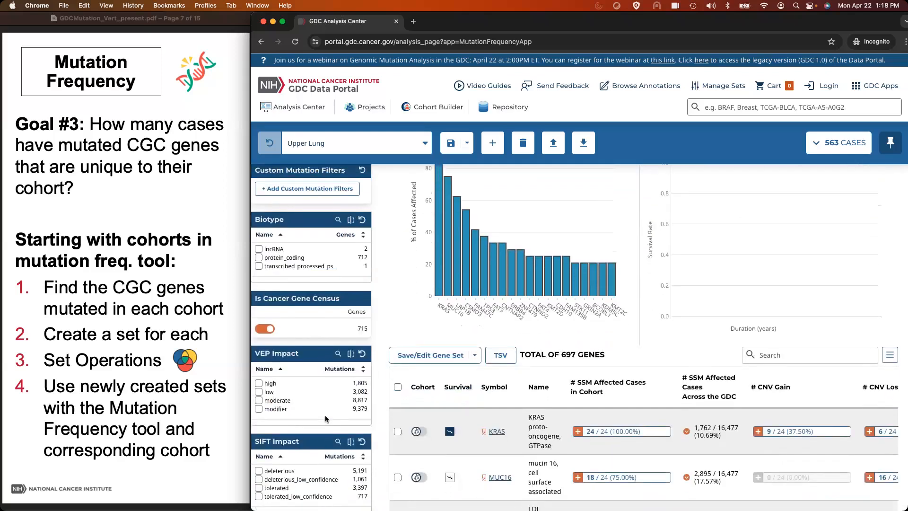
pyautogui.scroll(-1, 325, 418)
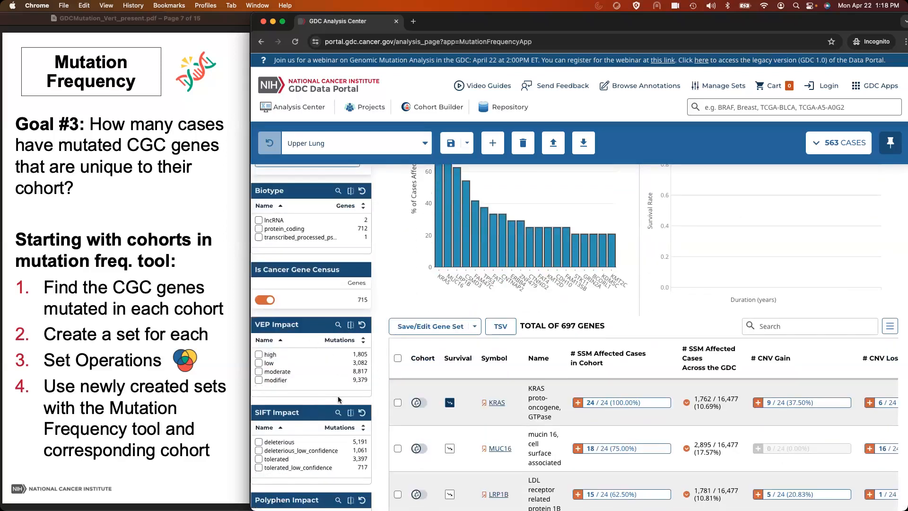
pyautogui.scroll(1, 450, 354)
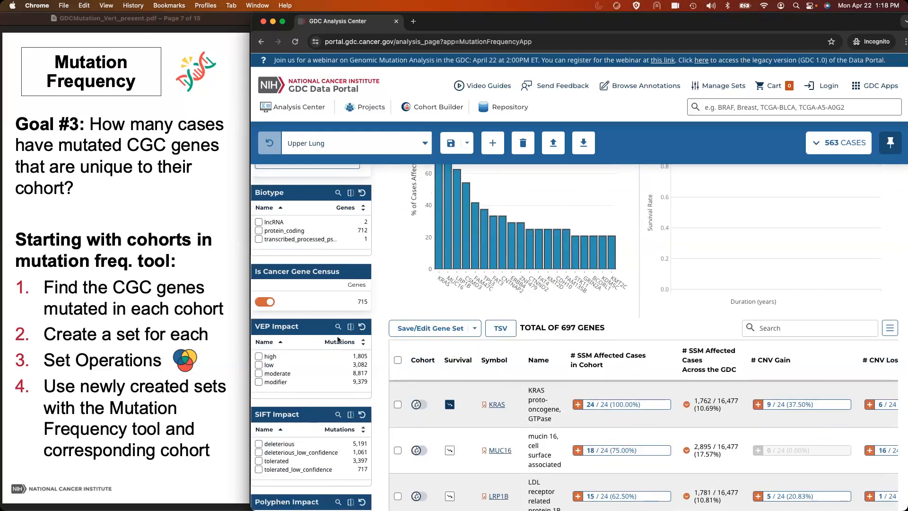
pyautogui.scroll(1, 518, 316)
pyautogui.scroll(5, 519, 316)
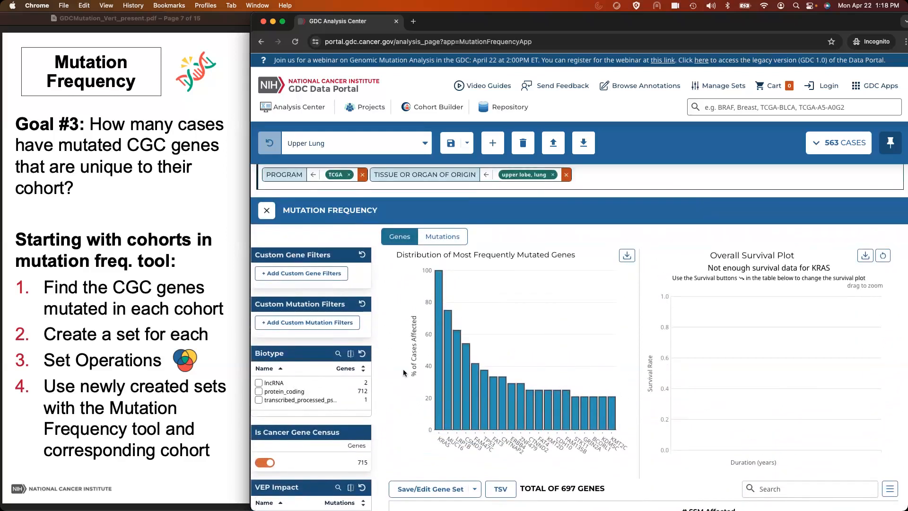
pyautogui.scroll(-5, 402, 368)
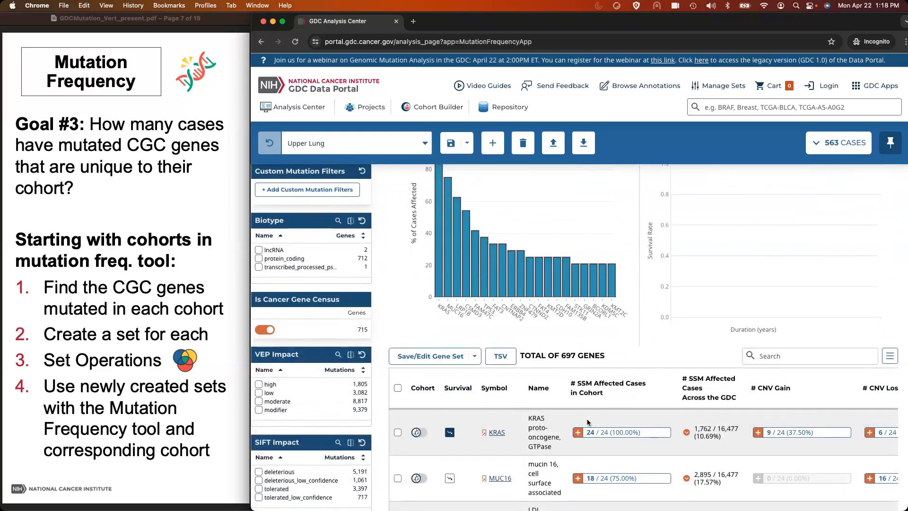
pyautogui.scroll(-3, 558, 422)
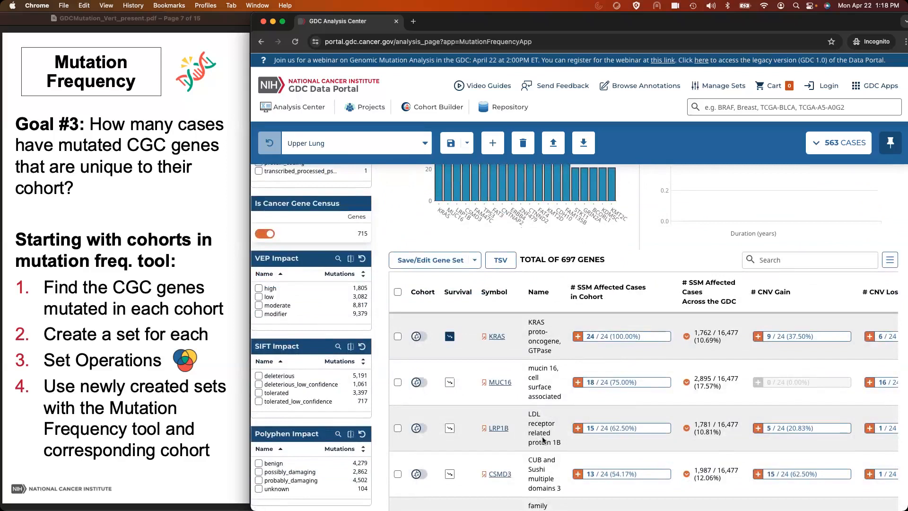
pyautogui.scroll(9, 542, 437)
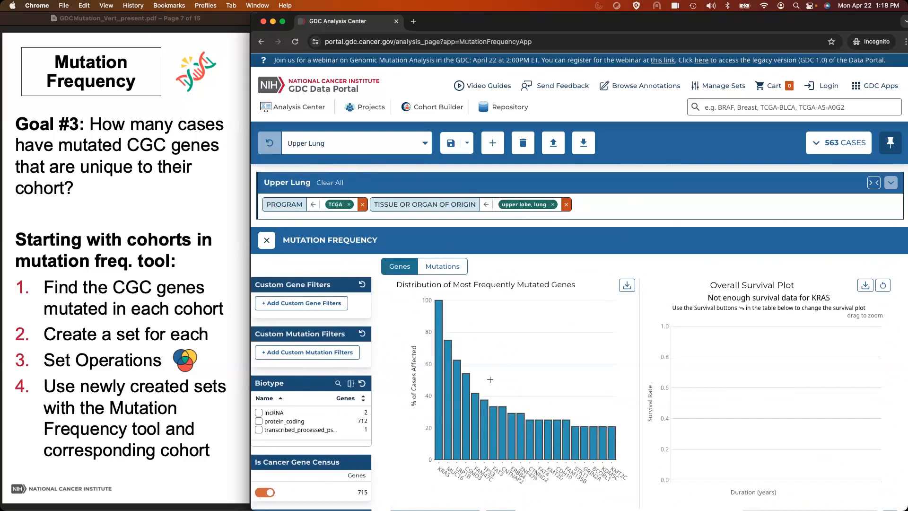
pyautogui.scroll(-7, 487, 378)
pyautogui.scroll(3, 484, 375)
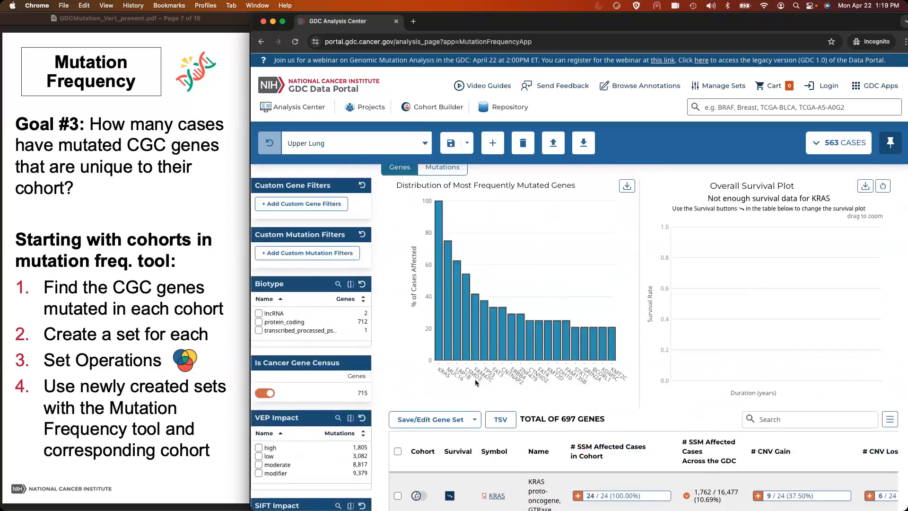
pyautogui.scroll(-4, 460, 388)
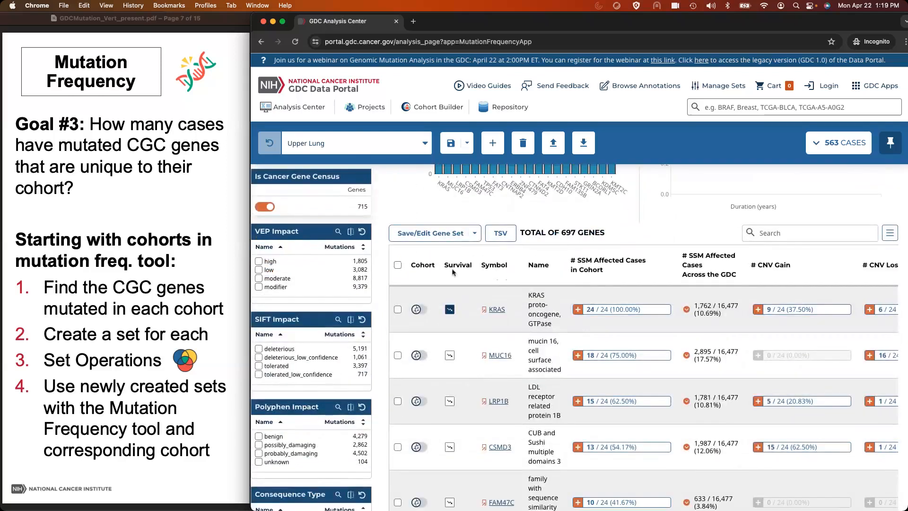
pyautogui.click(475, 234)
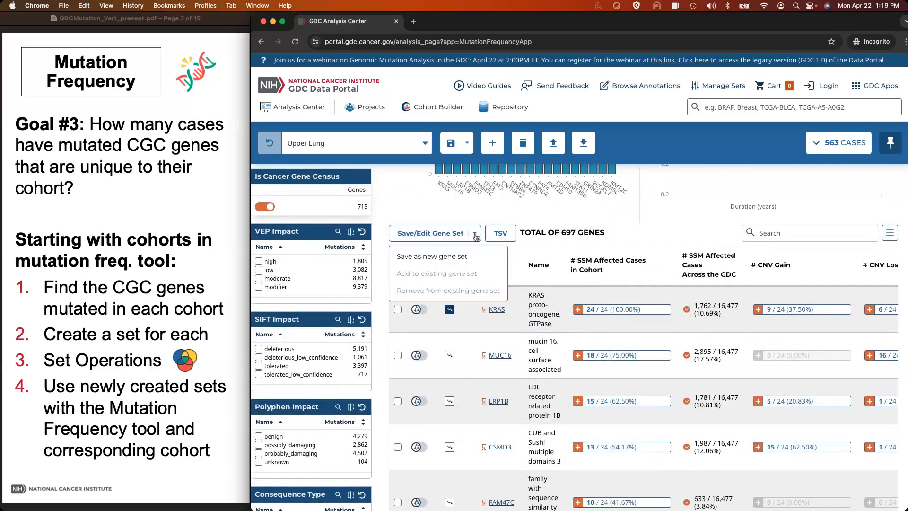
pyautogui.click(466, 258)
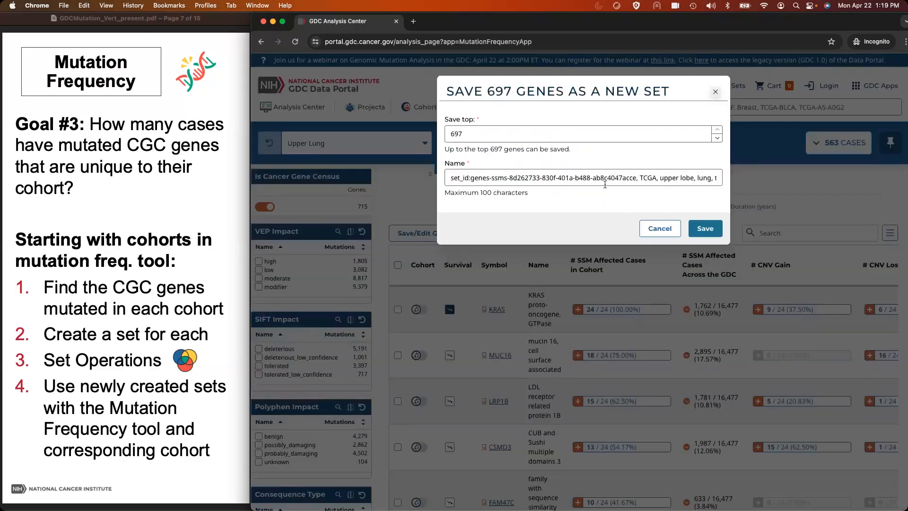
pyautogui.click(660, 229)
# Switch the active cohort to Lower Lung and back to Upper Lung to compare their mutated-gene charts.
pyautogui.scroll(6, 476, 260)
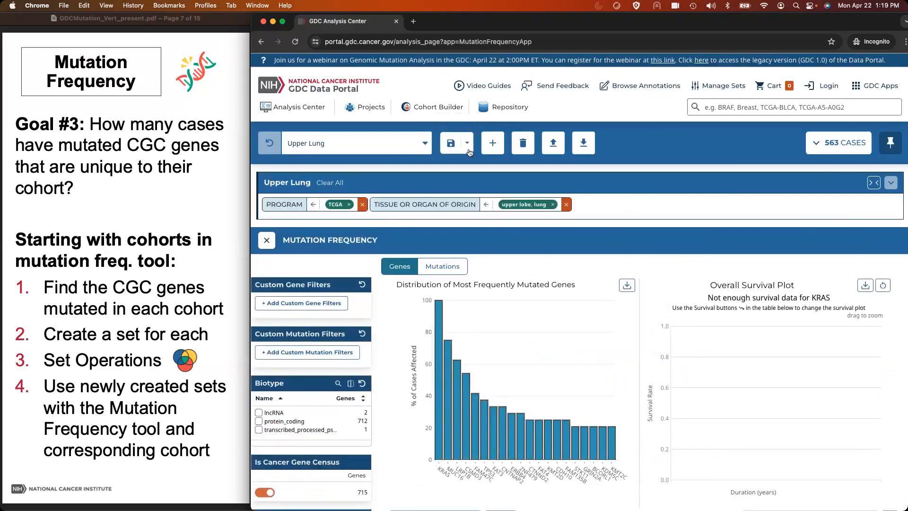
pyautogui.click(405, 144)
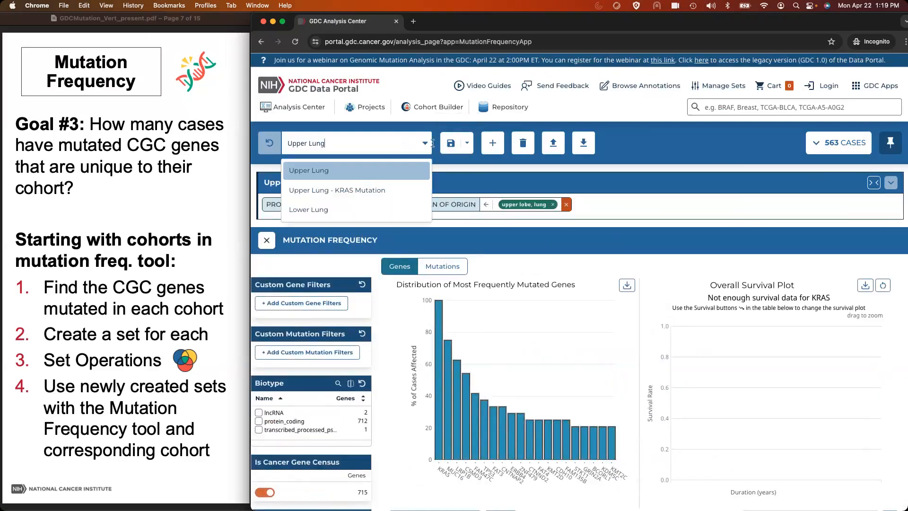
pyautogui.click(369, 211)
pyautogui.click(426, 144)
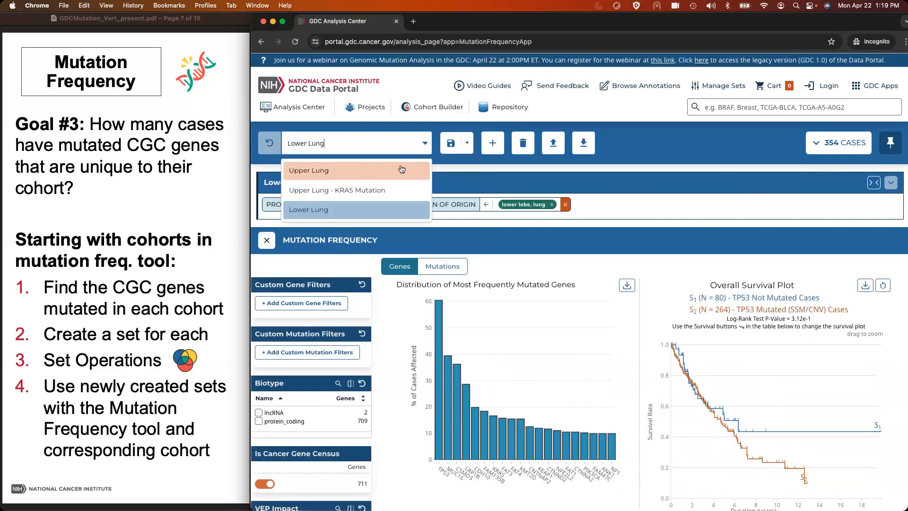
pyautogui.click(401, 169)
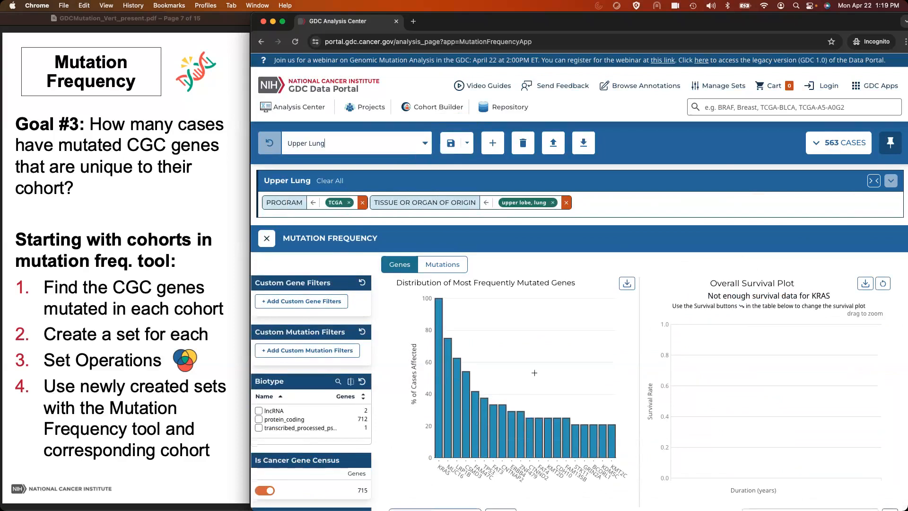
# Save all genes in the Upper Lung cohort's table as a new gene set named "Upper Lung Genes".
pyautogui.scroll(-5, 535, 373)
pyautogui.scroll(-3, 535, 373)
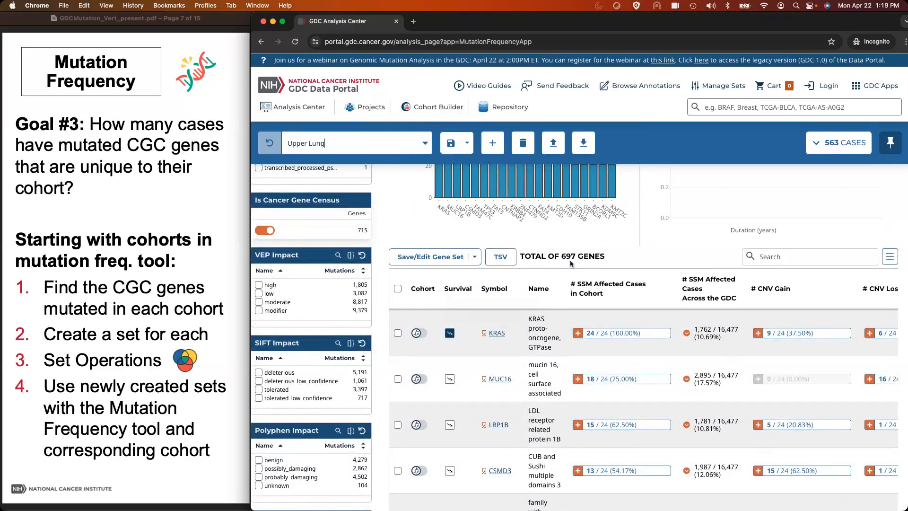
pyautogui.click(479, 261)
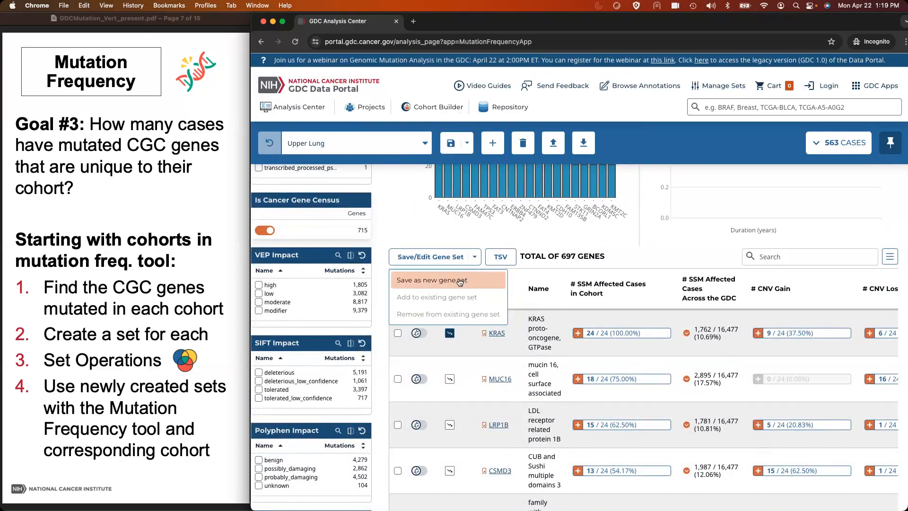
pyautogui.click(460, 276)
pyautogui.tripleClick(512, 176)
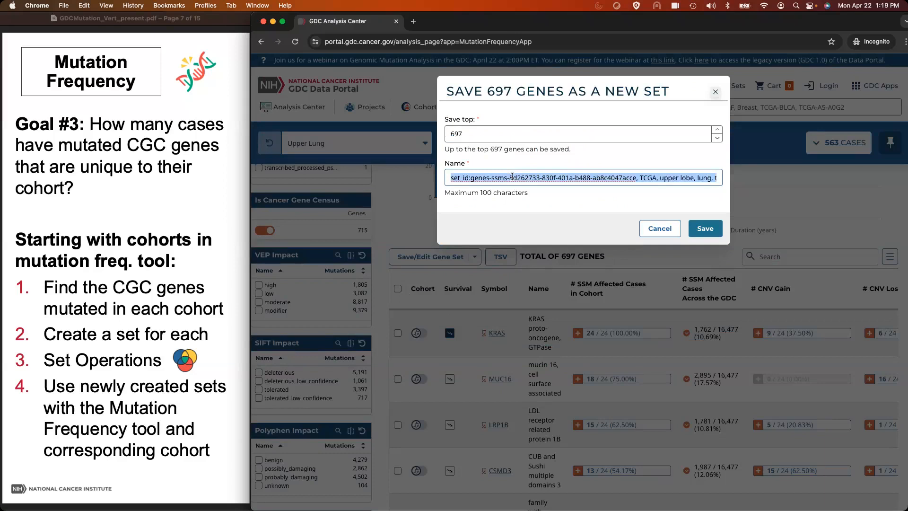
pyautogui.write('Upper Lung Genes')
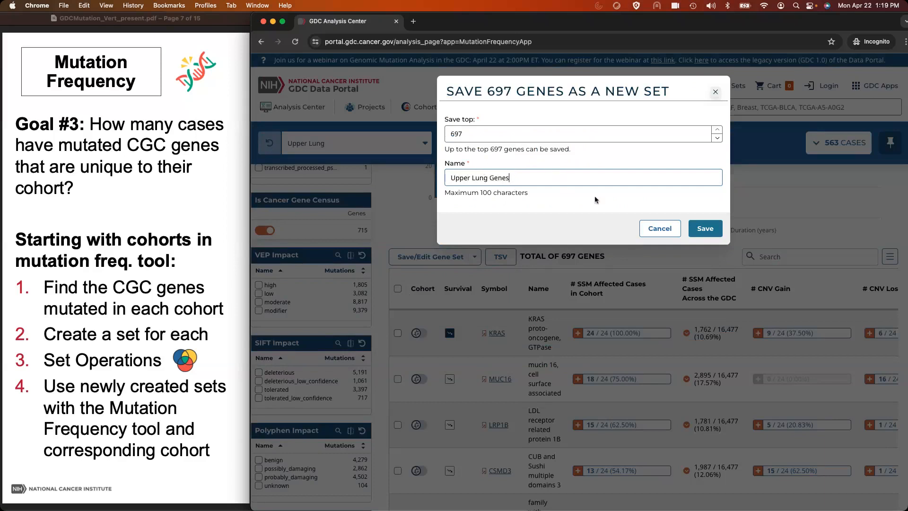
pyautogui.click(712, 229)
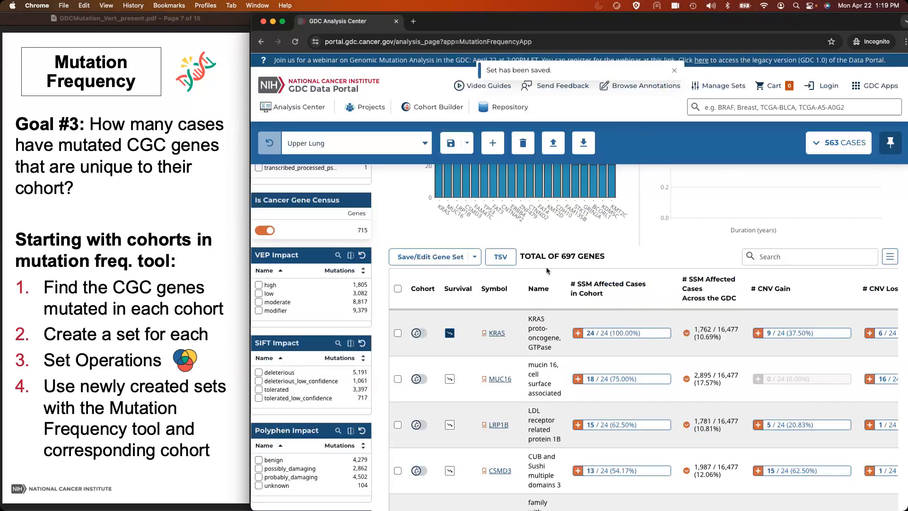
# Switch the active cohort to Lower Lung in the Mutation Frequency tool.
pyautogui.scroll(5, 450, 278)
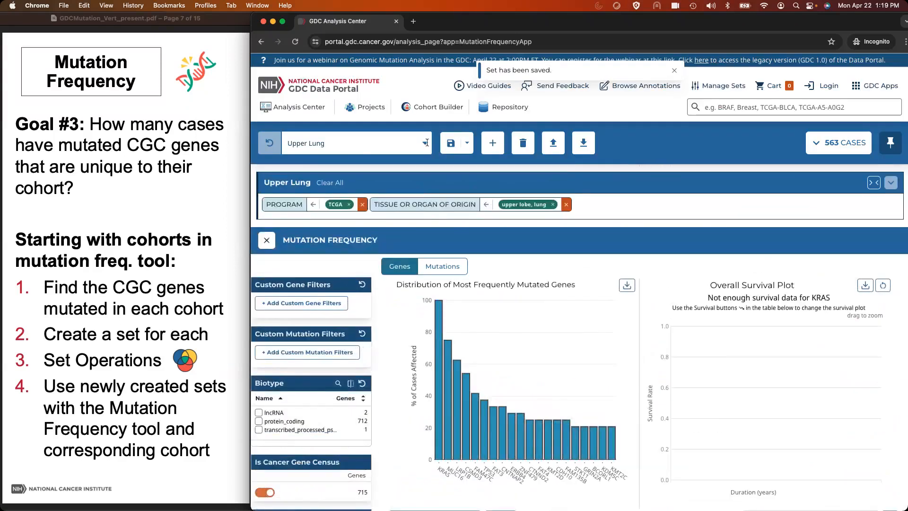
pyautogui.click(425, 143)
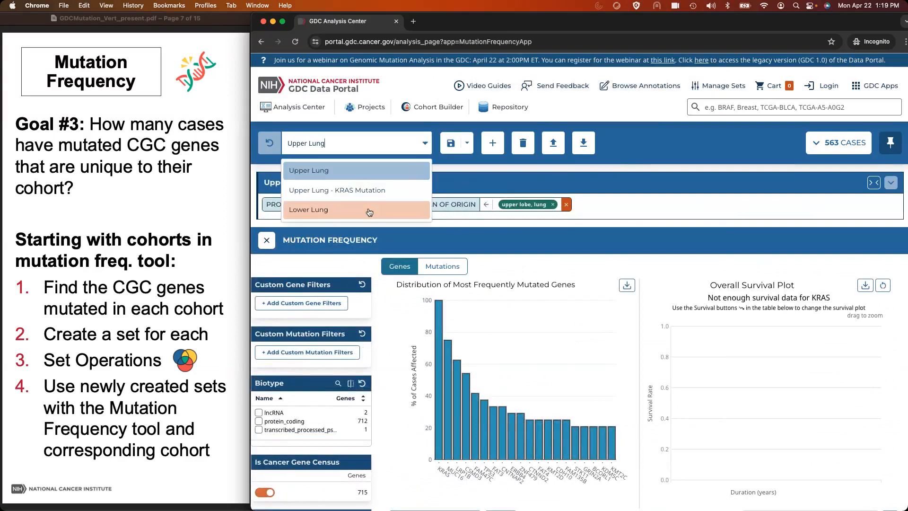
pyautogui.click(369, 209)
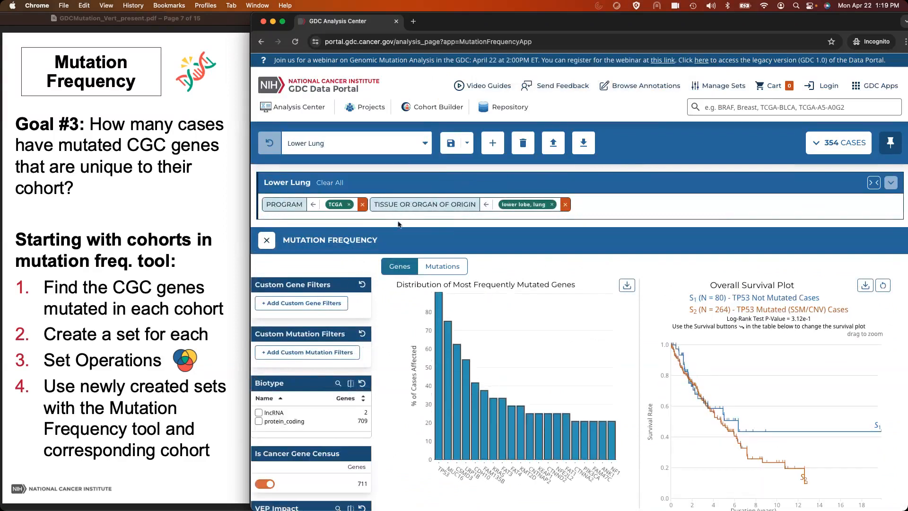
# Save all genes in the Lower Lung cohort's table as a new gene set named "Lower Lung Genes".
pyautogui.scroll(-1, 488, 305)
pyautogui.scroll(-3, 488, 305)
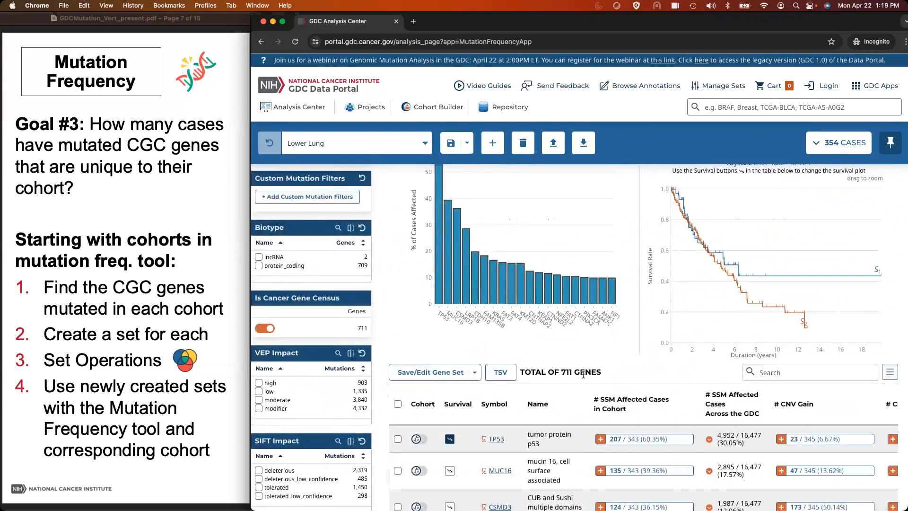
pyautogui.click(463, 377)
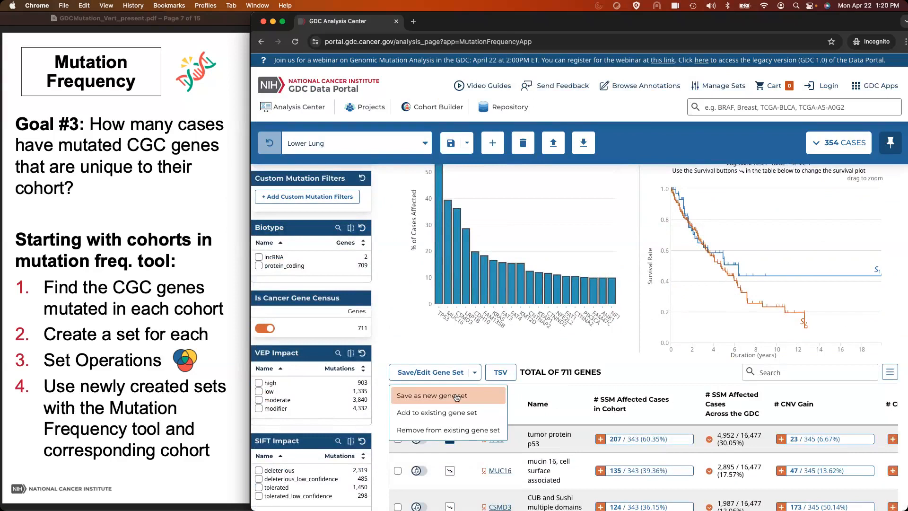
pyautogui.click(457, 396)
pyautogui.hotkey('alt', 'shift', 'Left')
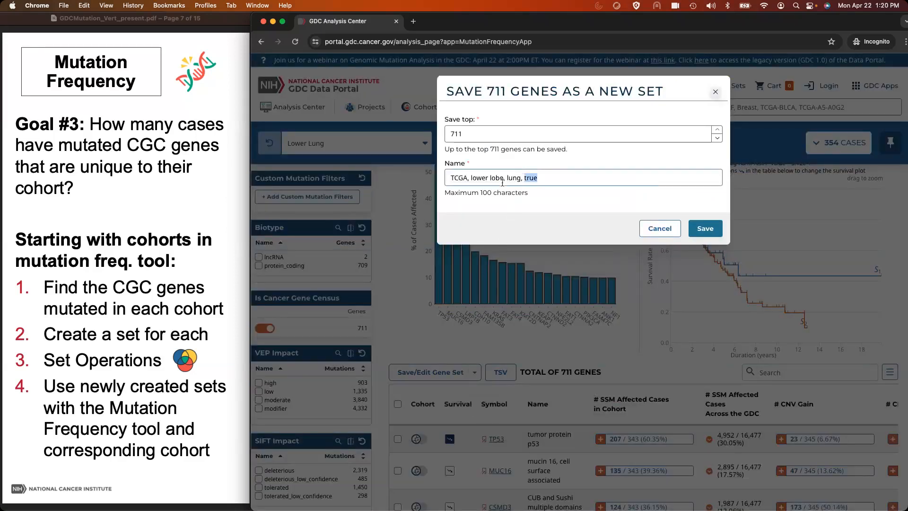
pyautogui.press('super+a')
pyautogui.write('Lower Lun')
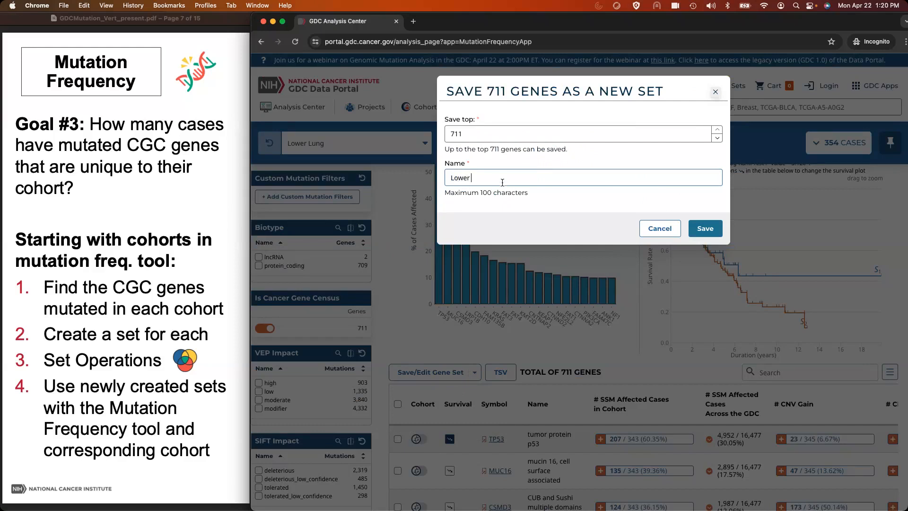
pyautogui.write('g Genes')
pyautogui.click(705, 229)
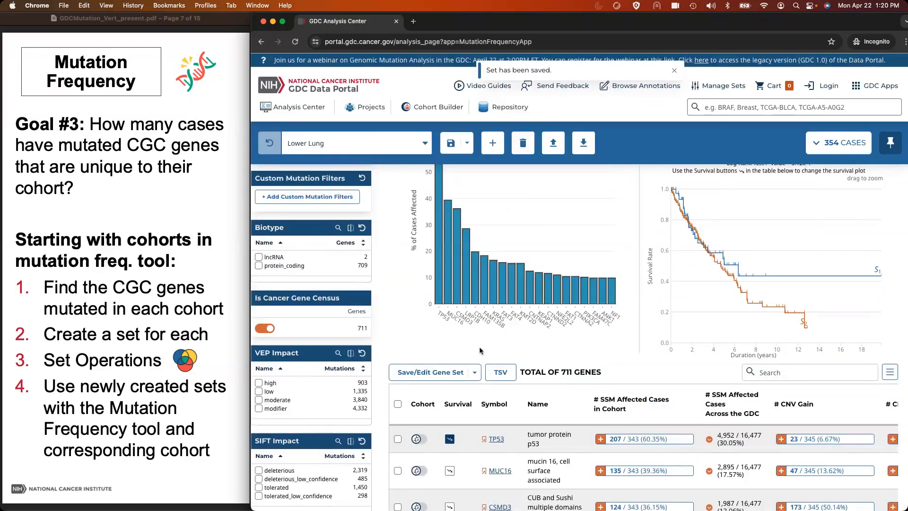
# Look through the gene list of the saved Lower Lung Genes set in Manage Sets, and return to the Analysis Center.
pyautogui.scroll(5, 479, 351)
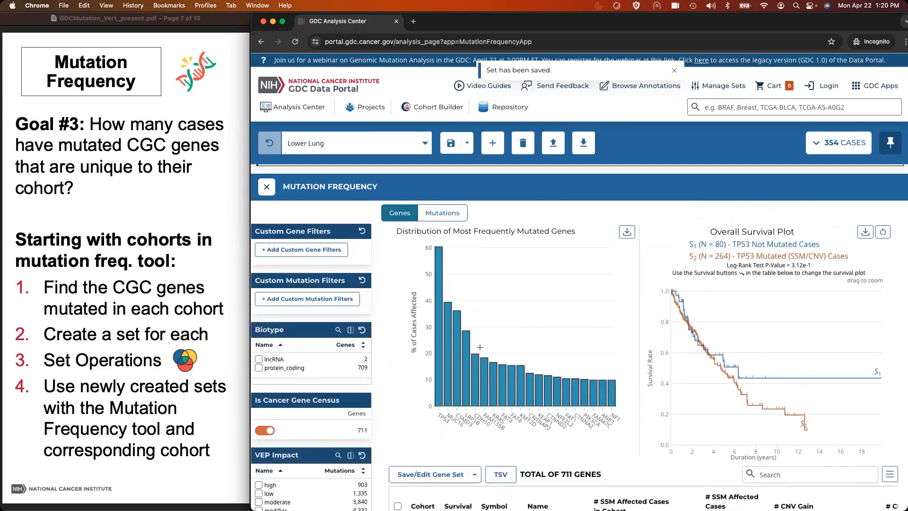
pyautogui.click(716, 88)
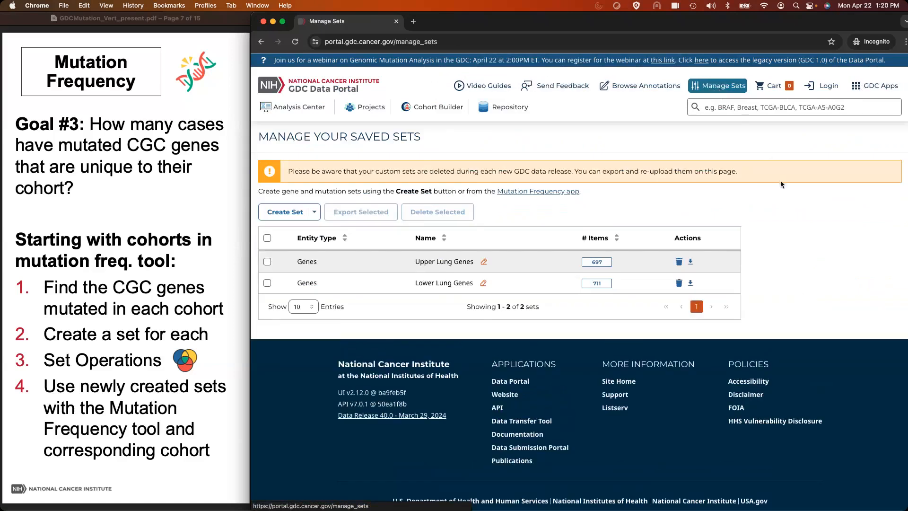
pyautogui.click(603, 284)
pyautogui.scroll(-10, 724, 279)
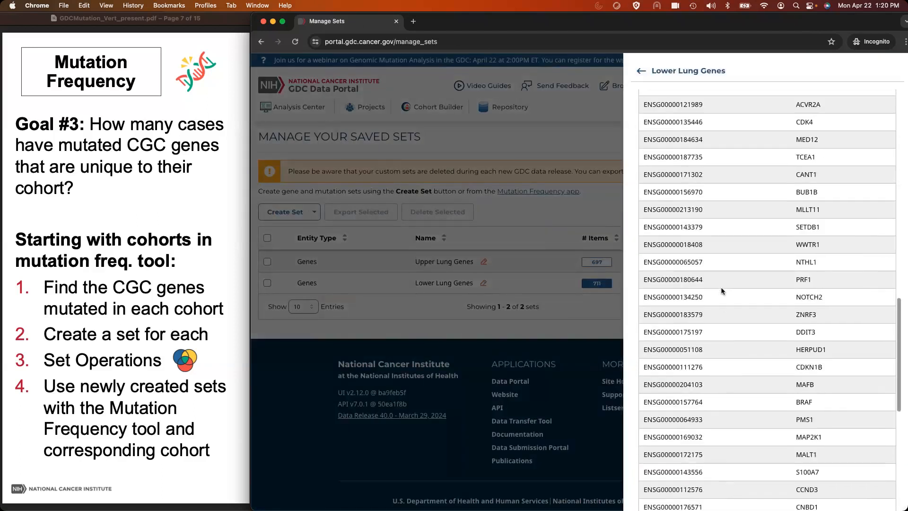
pyautogui.scroll(10, 721, 290)
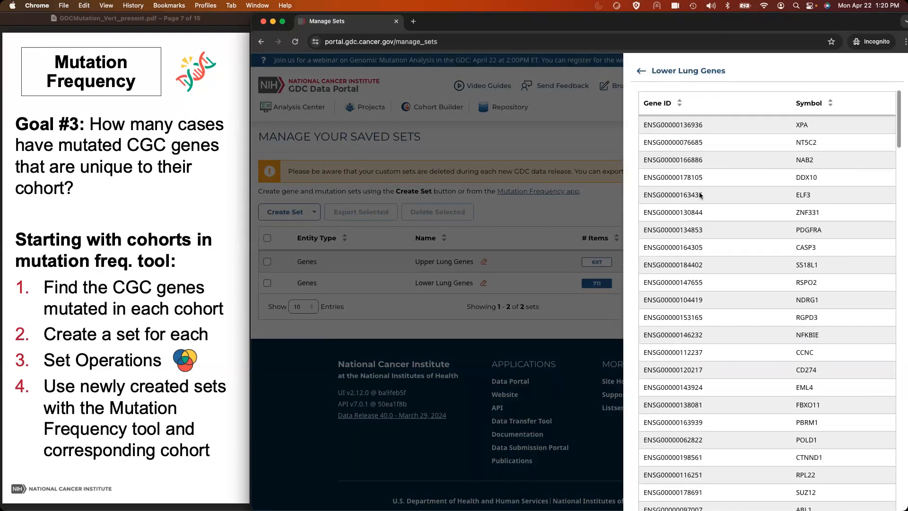
pyautogui.click(640, 72)
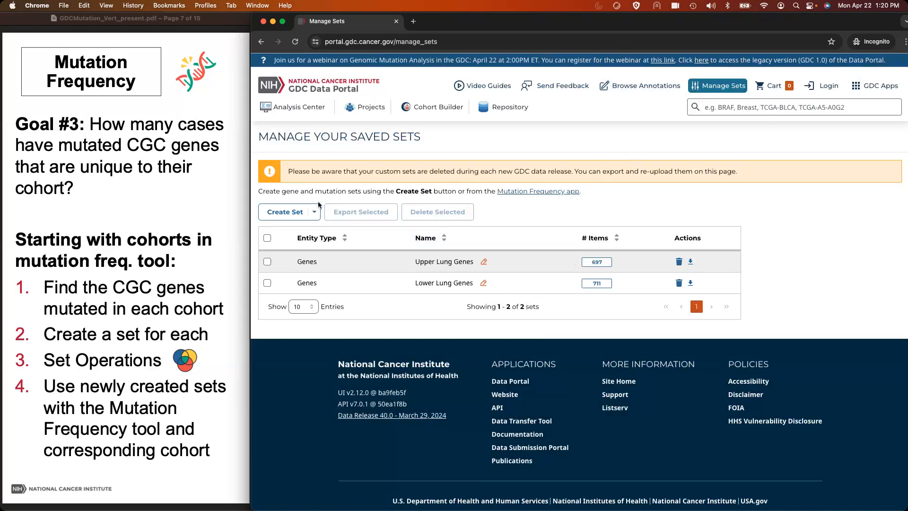
pyautogui.click(284, 113)
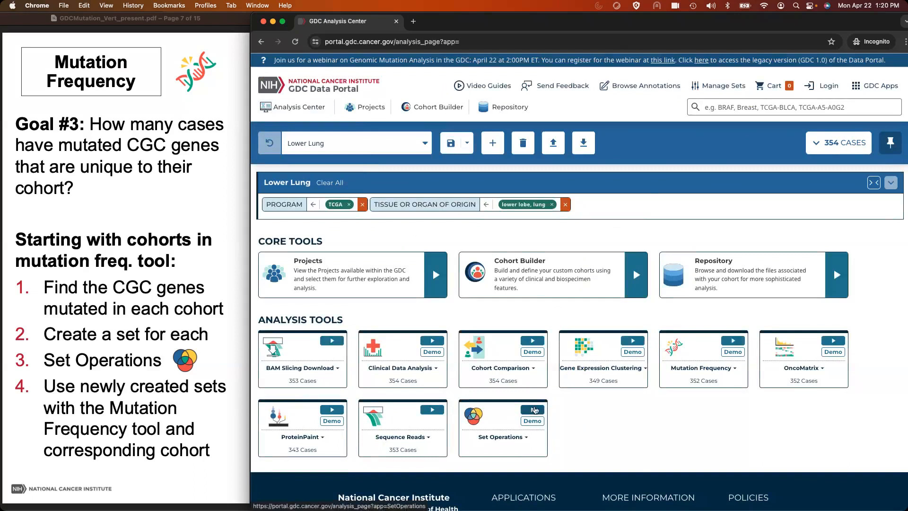
# Run Set Operations on the Upper Lung Genes and Lower Lung Genes sets.
pyautogui.click(534, 409)
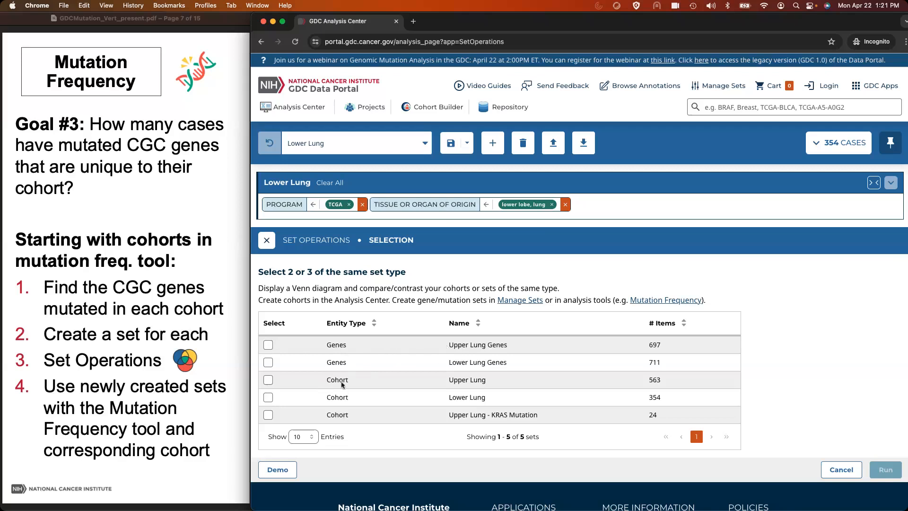
pyautogui.click(268, 361)
pyautogui.click(268, 346)
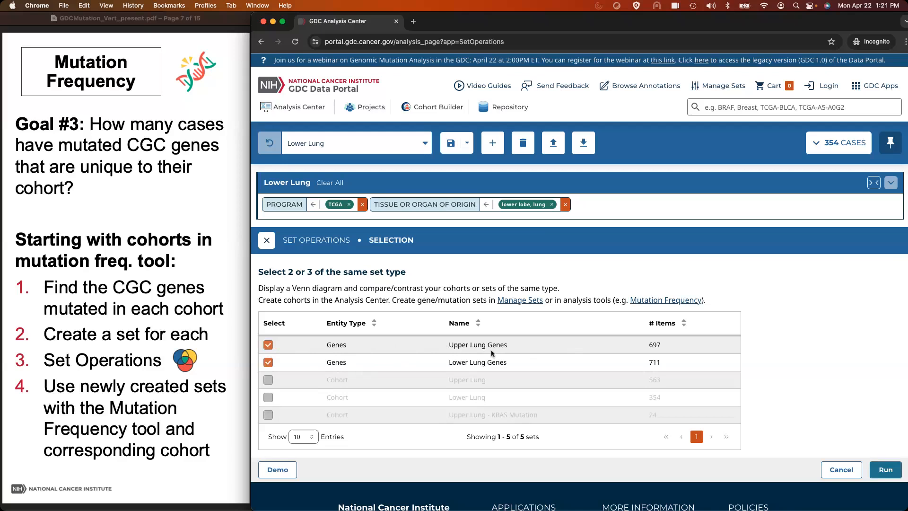
pyautogui.click(885, 471)
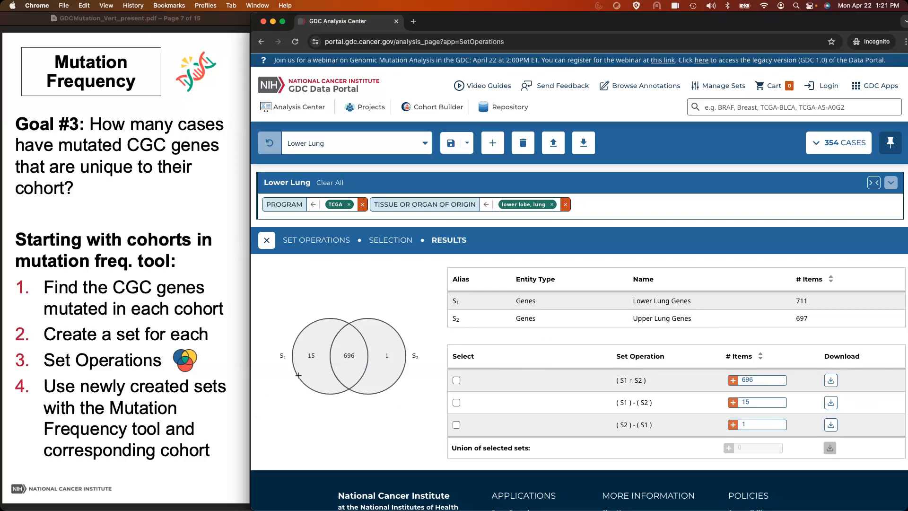
# Save the genes found only in Lower Lung Genes, (S1) - (S2), as a new set named "Unique to Lower".
pyautogui.click(314, 372)
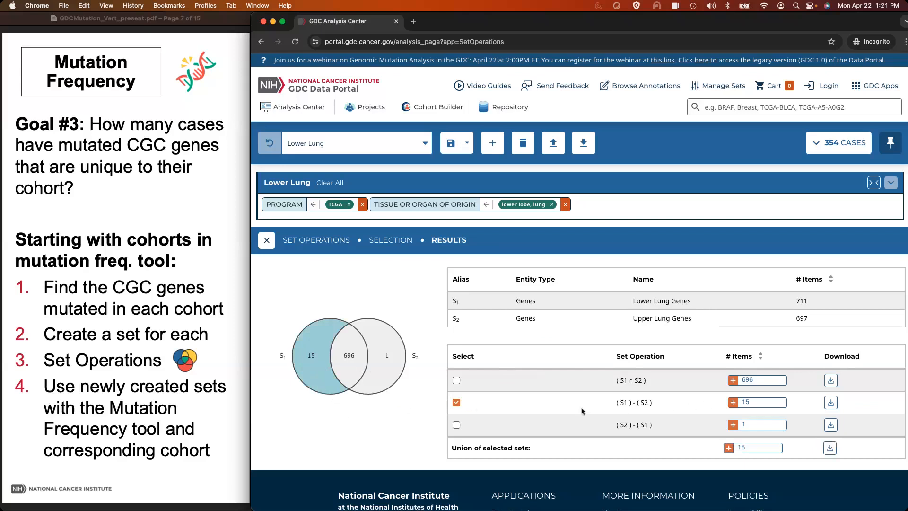
pyautogui.click(732, 402)
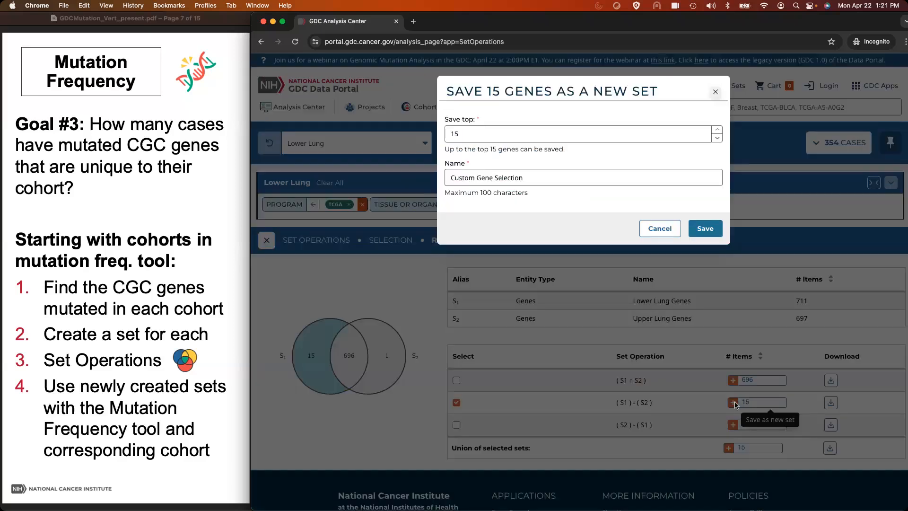
pyautogui.tripleClick(512, 177)
pyautogui.write('Uni')
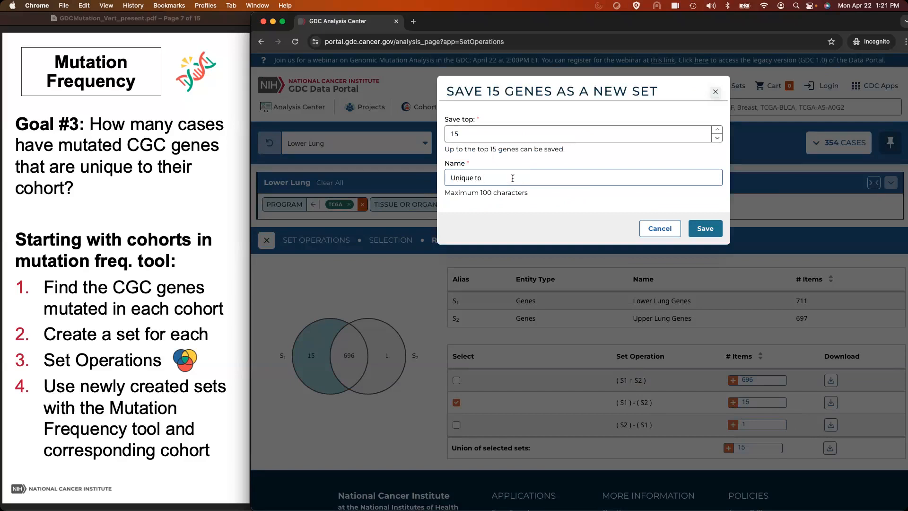
pyautogui.write('wer')
pyautogui.click(703, 236)
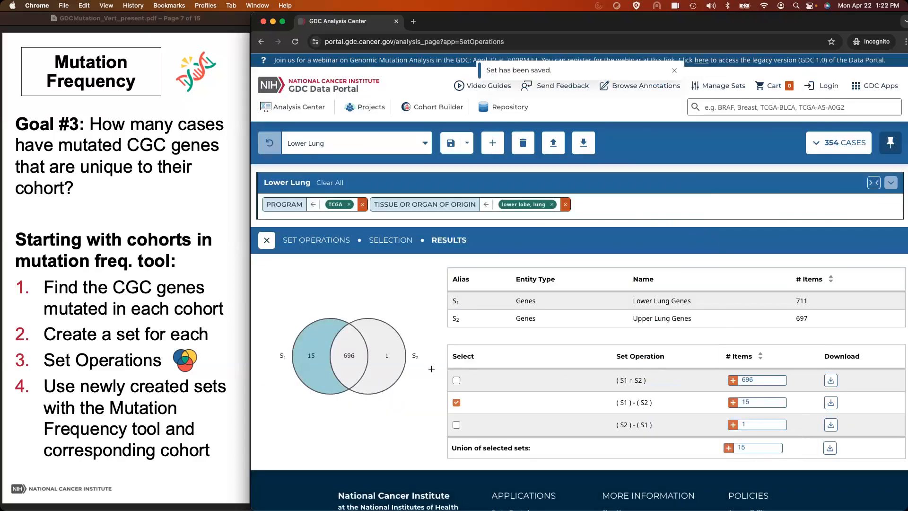
# Open Mutation Frequency for the Lower Lung cohort and filter it by the saved gene set Unique to Lower.
pyautogui.click(293, 106)
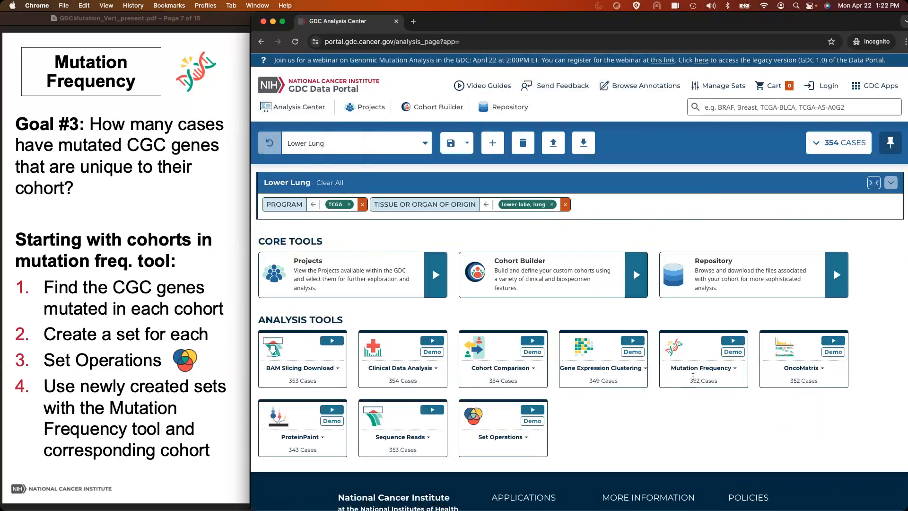
pyautogui.click(732, 340)
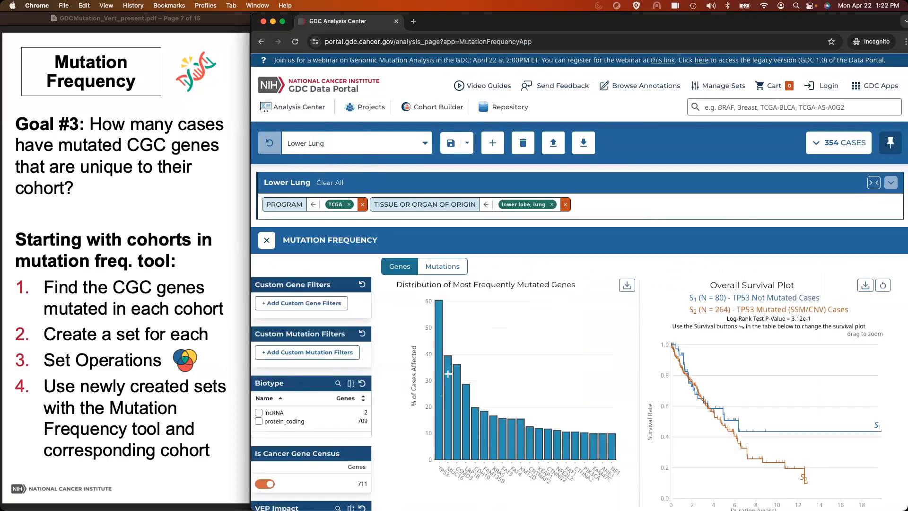
pyautogui.scroll(-6, 570, 416)
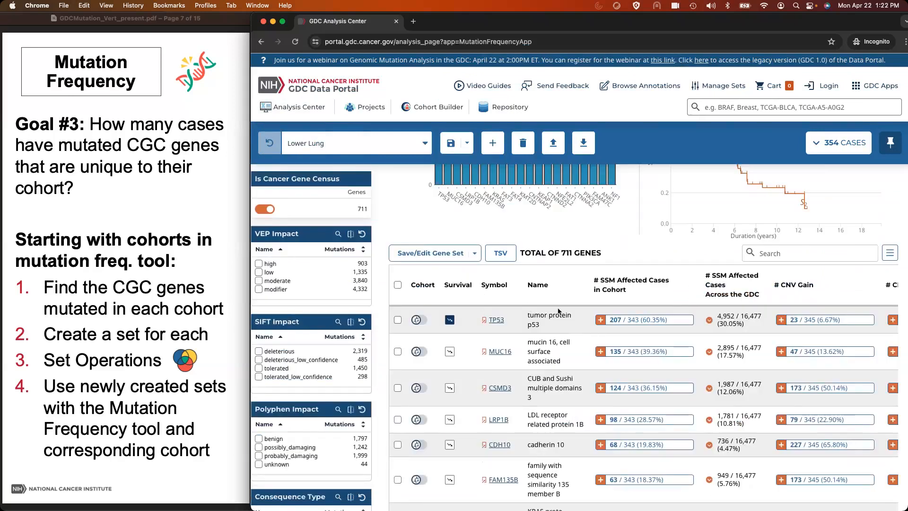
pyautogui.scroll(6, 573, 276)
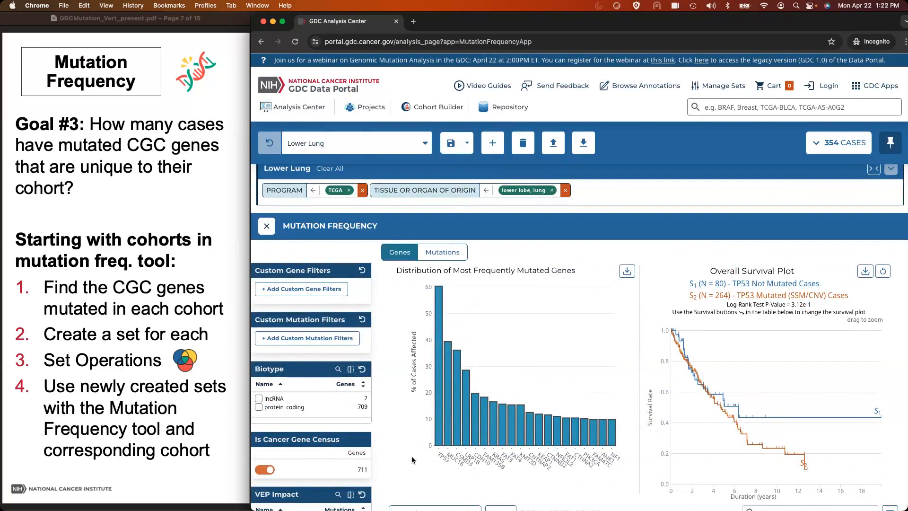
pyautogui.click(310, 294)
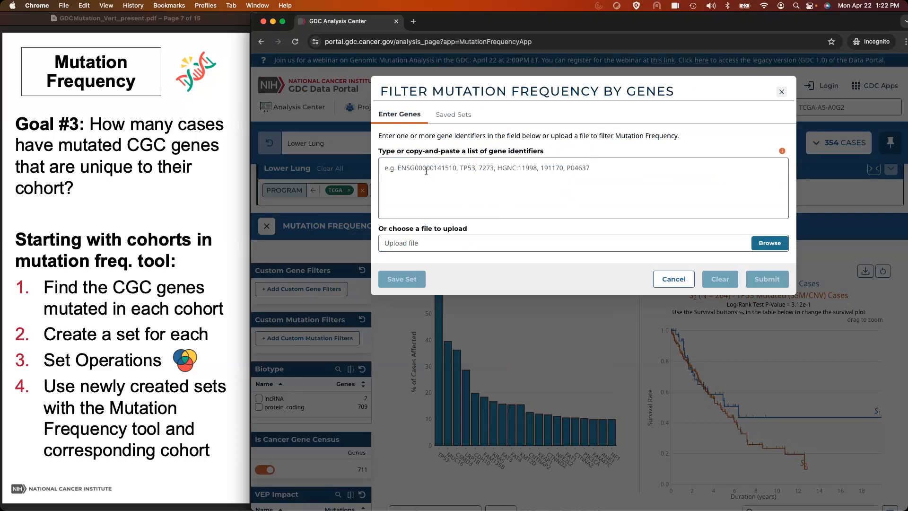
pyautogui.click(452, 116)
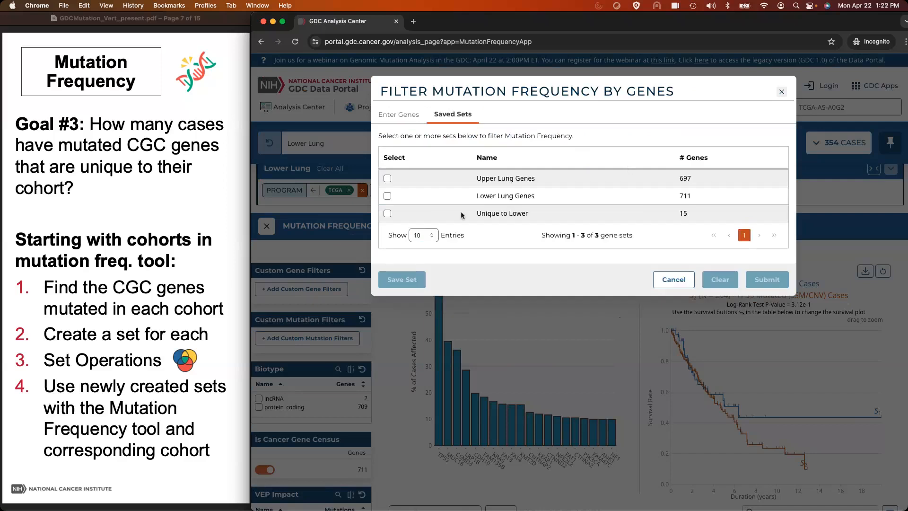
pyautogui.click(388, 214)
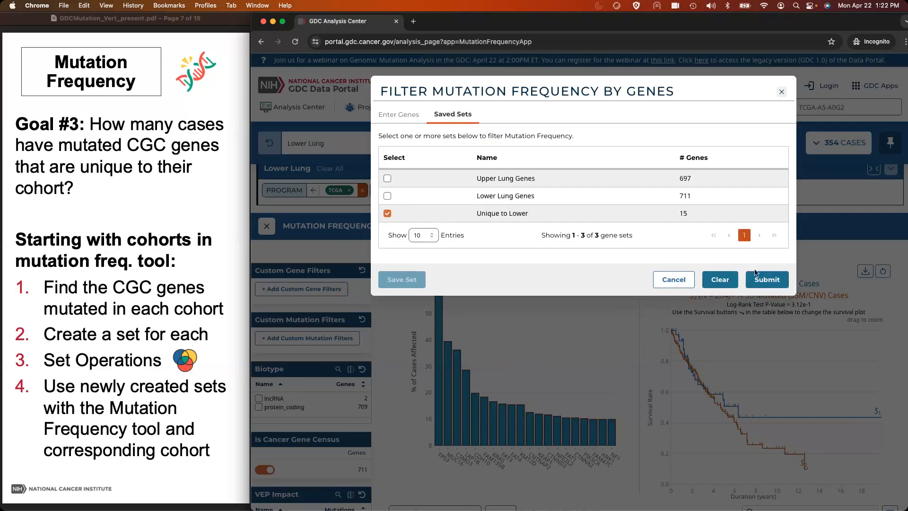
pyautogui.click(767, 280)
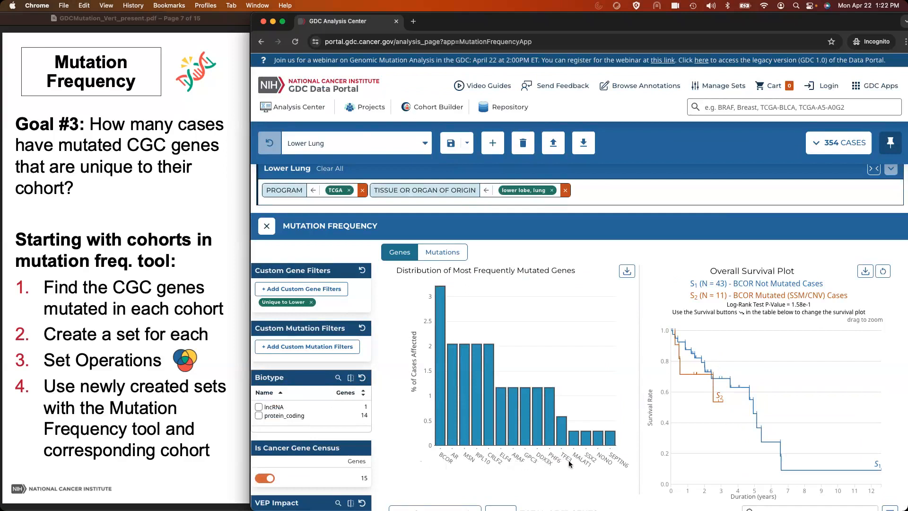
# Review the mutated gene chart, survival plot and gene table for the Unique to Lower genes.
pyautogui.scroll(-2, 567, 464)
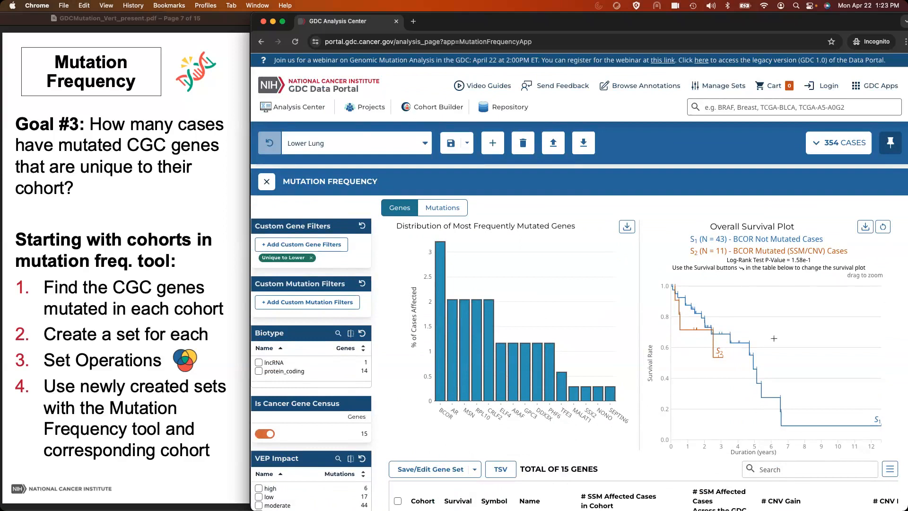
pyautogui.scroll(-5, 523, 421)
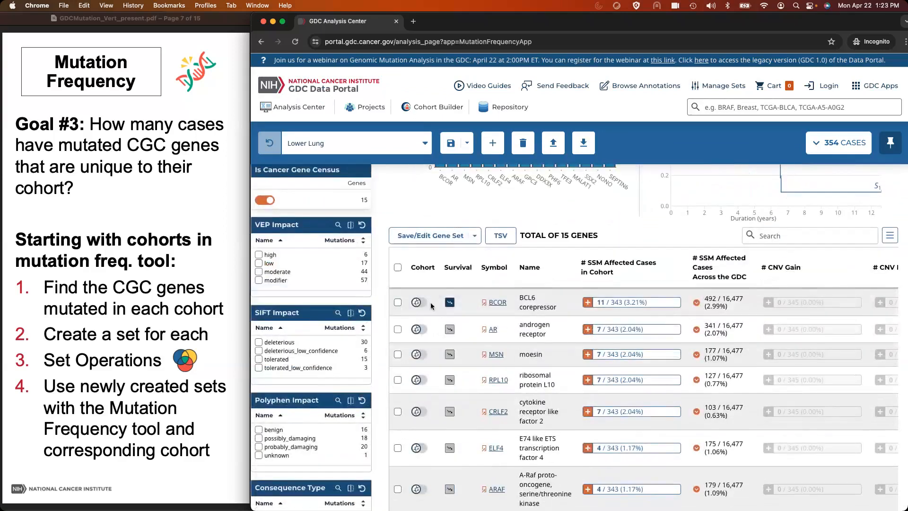
pyautogui.scroll(-4, 531, 298)
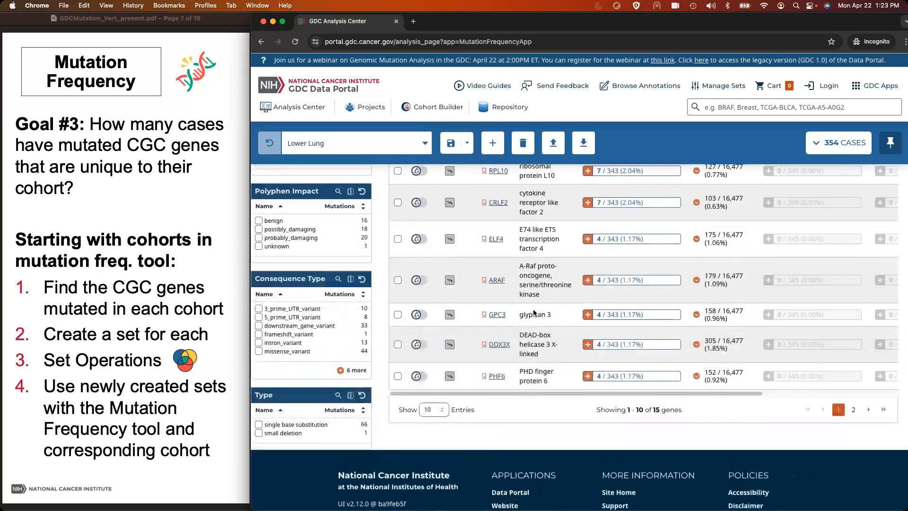
pyautogui.scroll(6, 533, 312)
pyautogui.scroll(5, 532, 308)
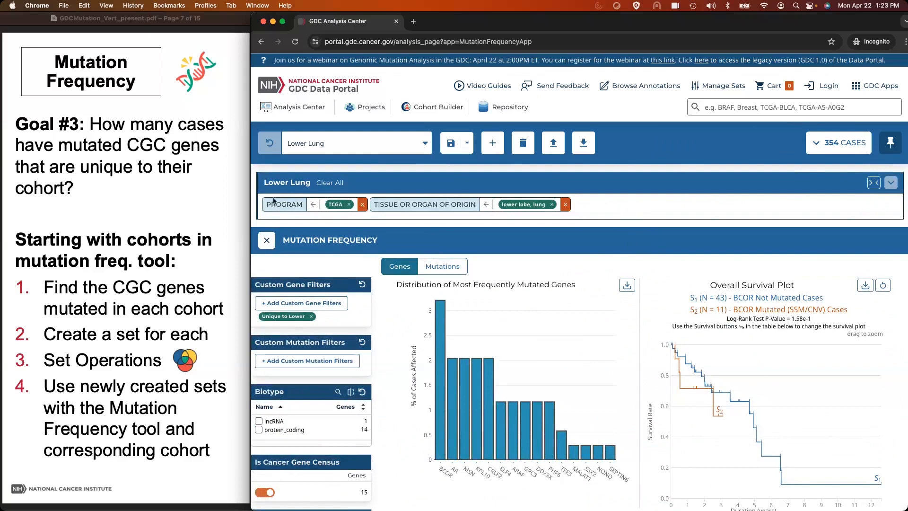
# Close Mutation Frequency and open OncoMatrix for the Lower Lung cohort.
pyautogui.scroll(-3, 171, 339)
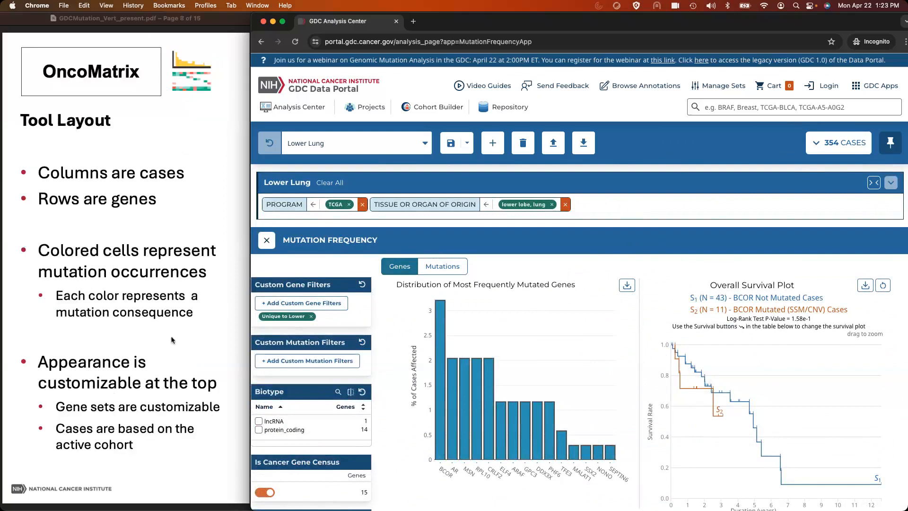
pyautogui.click(164, 259)
pyautogui.click(399, 321)
pyautogui.scroll(2, 171, 308)
pyautogui.scroll(-2, 171, 308)
pyautogui.click(267, 241)
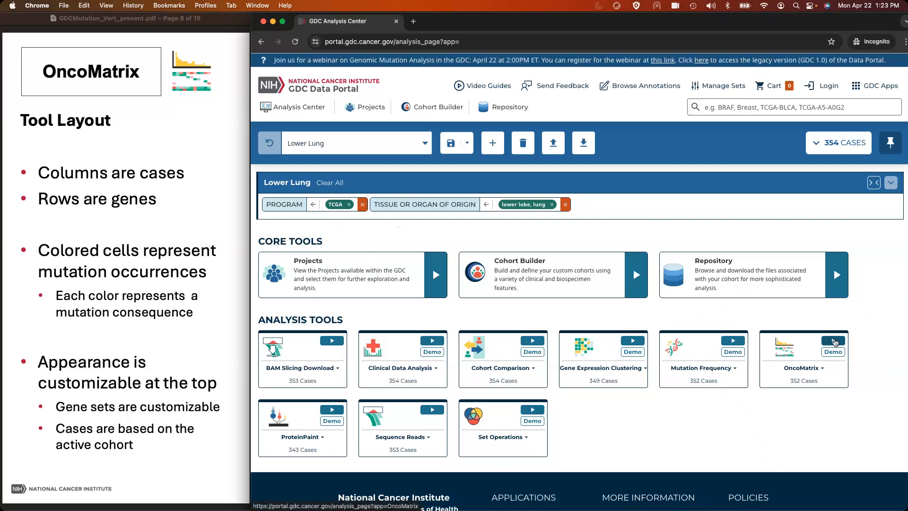
pyautogui.click(833, 340)
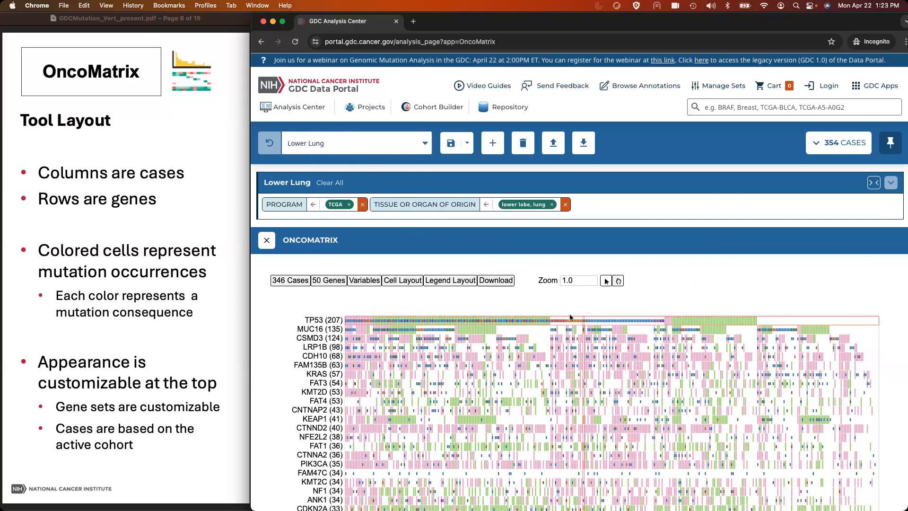
# Examine the gene rows of the OncoMatrix plot and the case and mutation details of individual cells.
pyautogui.scroll(-3, 444, 321)
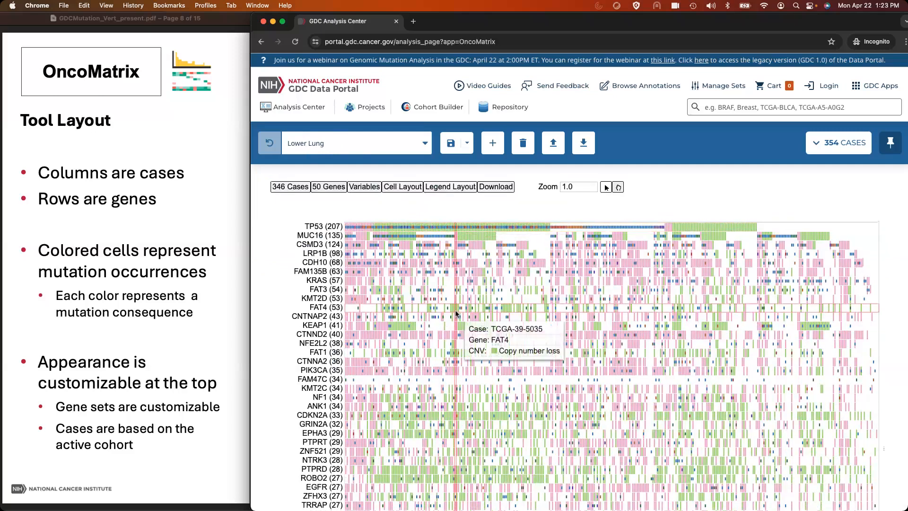
pyautogui.moveTo(316, 238)
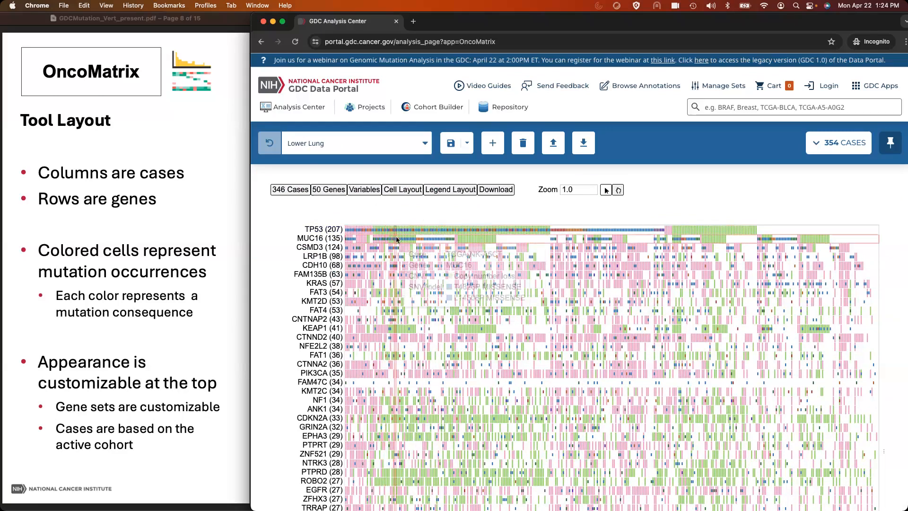
pyautogui.moveTo(417, 241)
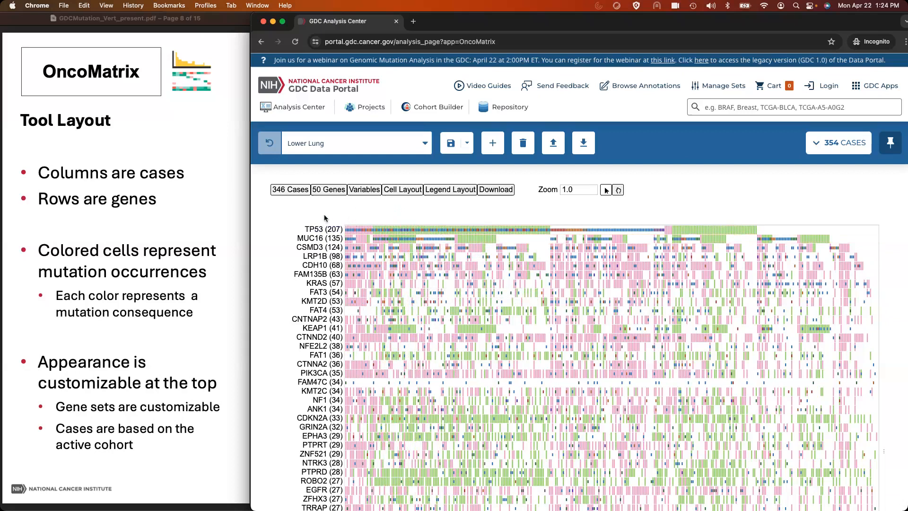
pyautogui.moveTo(376, 229)
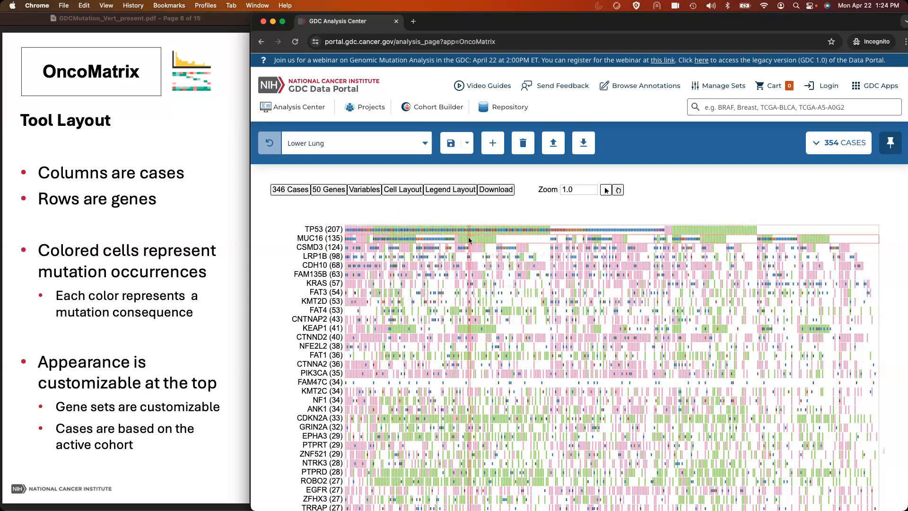
pyautogui.moveTo(463, 241)
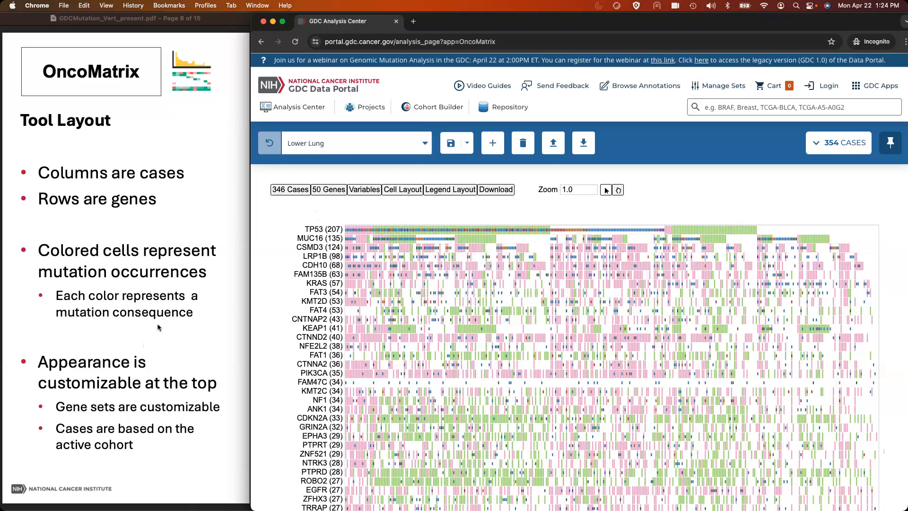
pyautogui.scroll(-1, 158, 327)
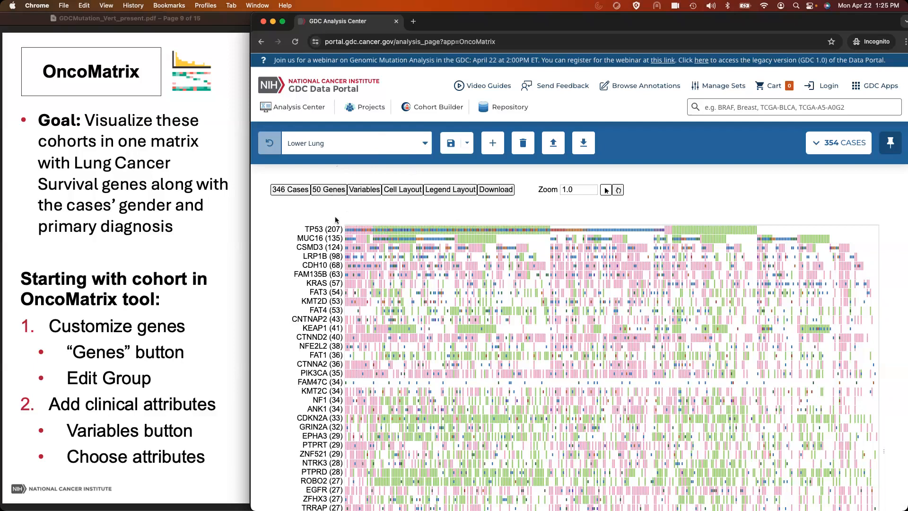
# Replace the genes in the OncoMatrix group with the MSigDB gene set CHEN_LUNG_CANCER_SURVIVAL, searching for "LUNG" and using only cancer census genes.
pyautogui.click(327, 190)
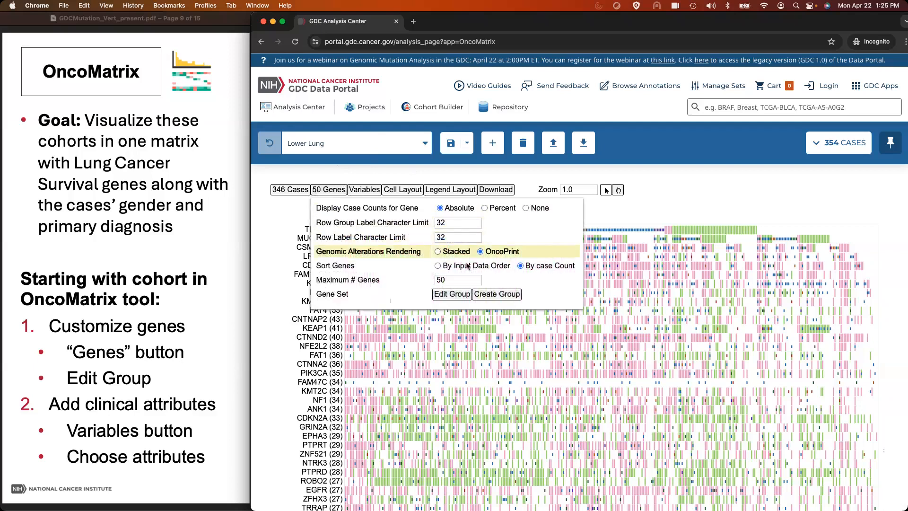
pyautogui.click(453, 295)
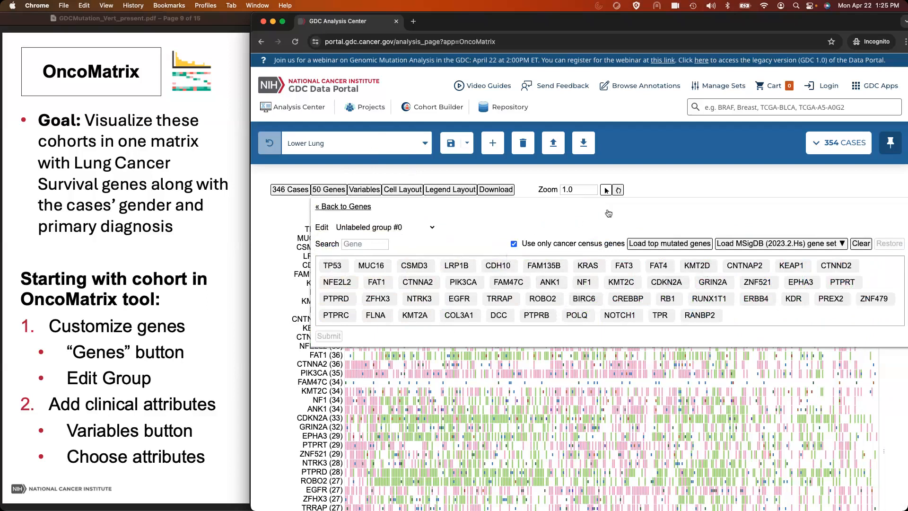
pyautogui.click(860, 243)
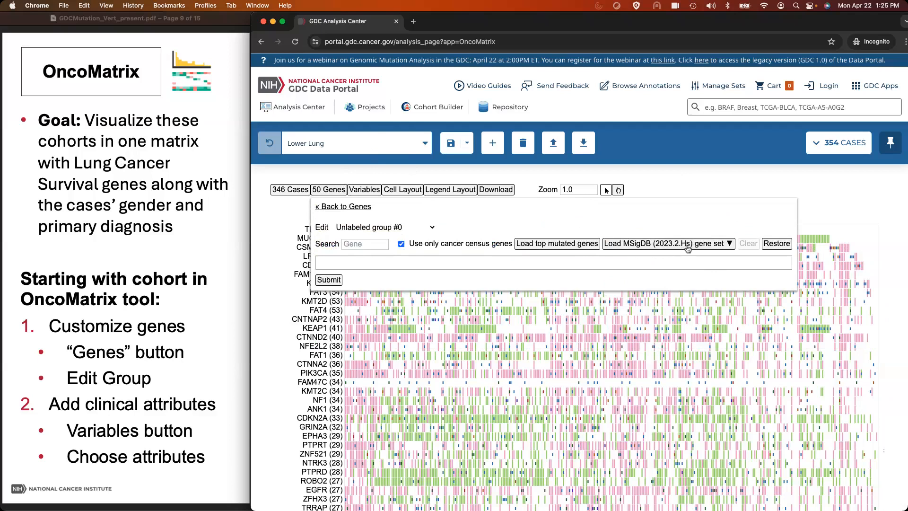
pyautogui.click(667, 247)
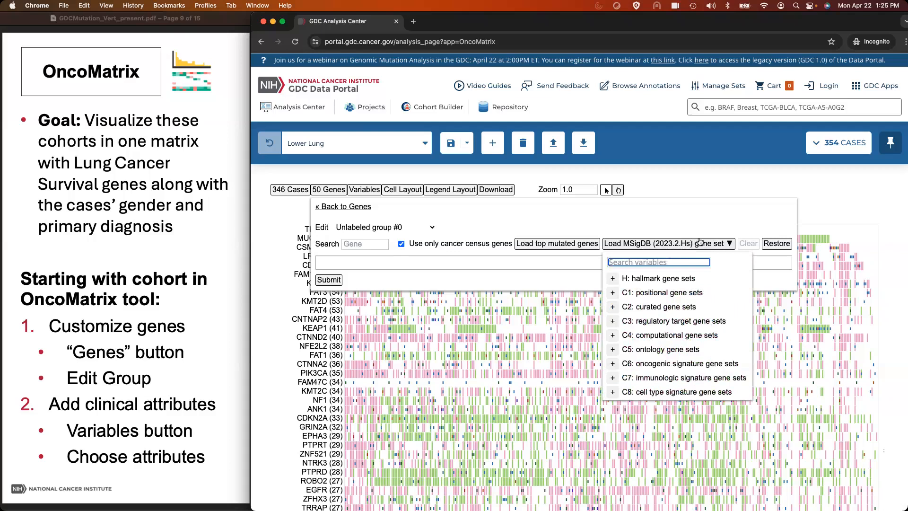
pyautogui.write('LUNG')
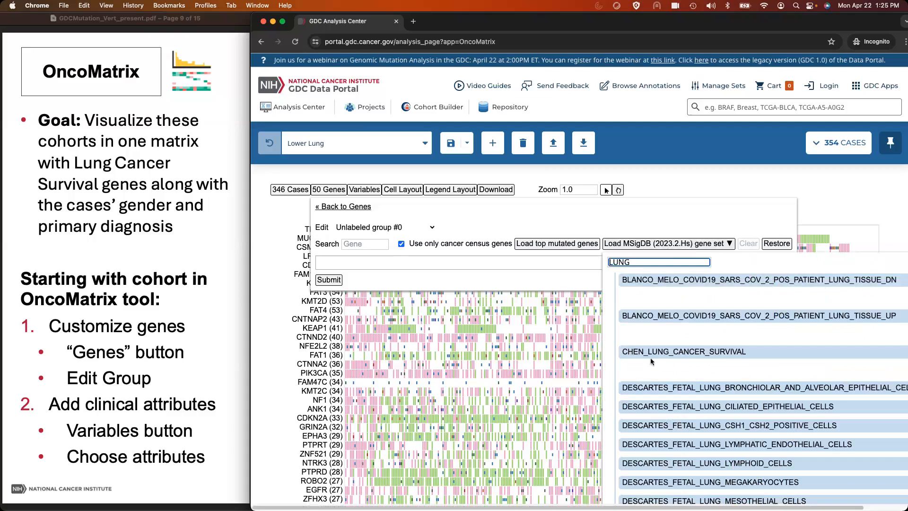
pyautogui.click(758, 355)
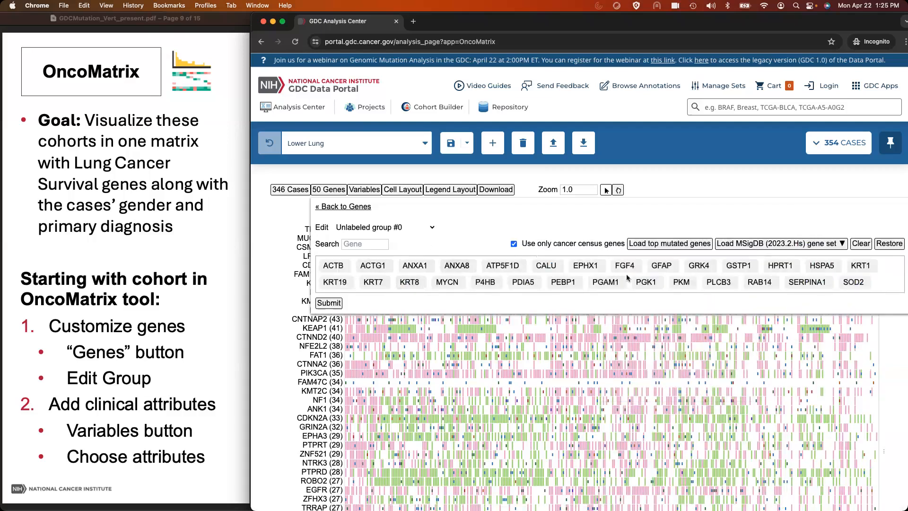
pyautogui.moveTo(691, 282)
pyautogui.click(332, 307)
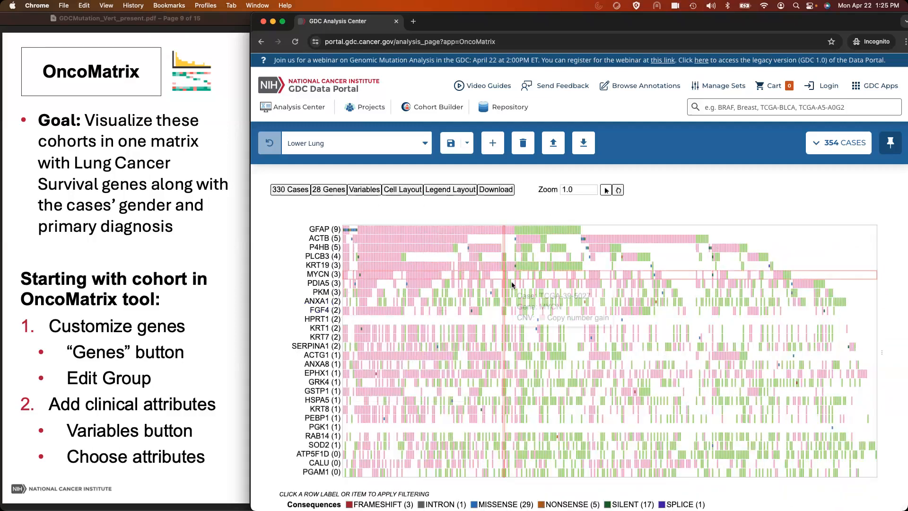
# Examine the case and mutation details of cells in the GFAP row of the updated OncoMatrix plot.
pyautogui.scroll(-1, 629, 310)
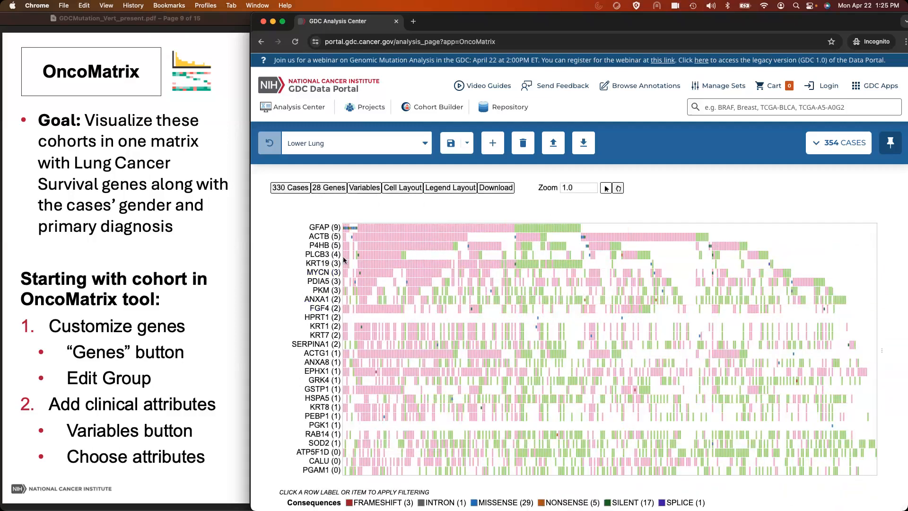
pyautogui.moveTo(492, 298)
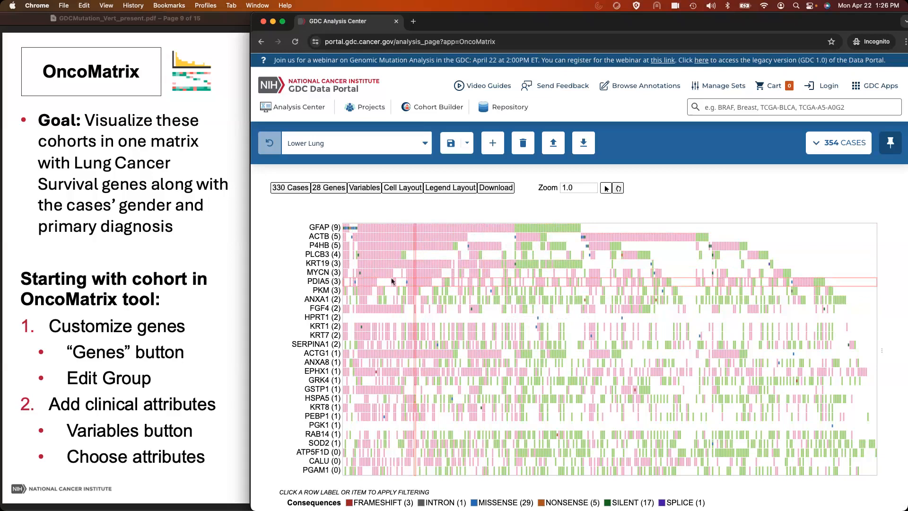
pyautogui.moveTo(354, 230)
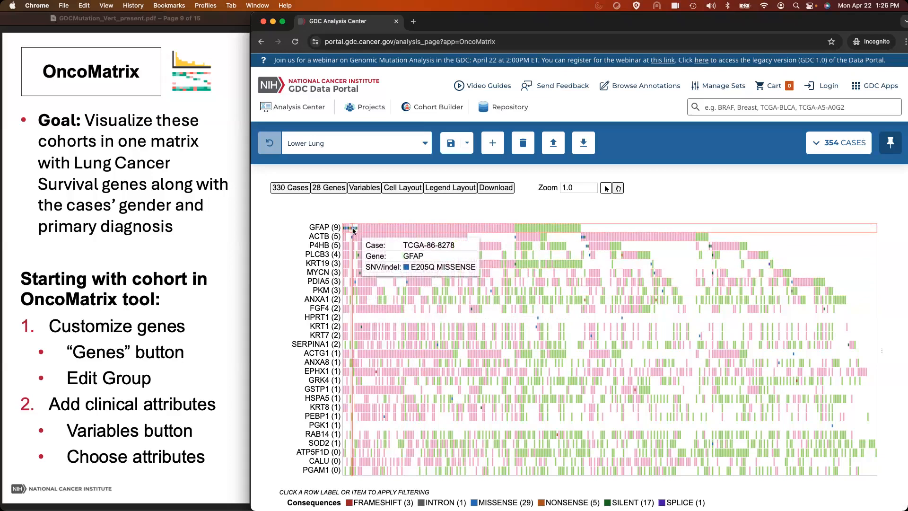
pyautogui.scroll(-1, 290, 275)
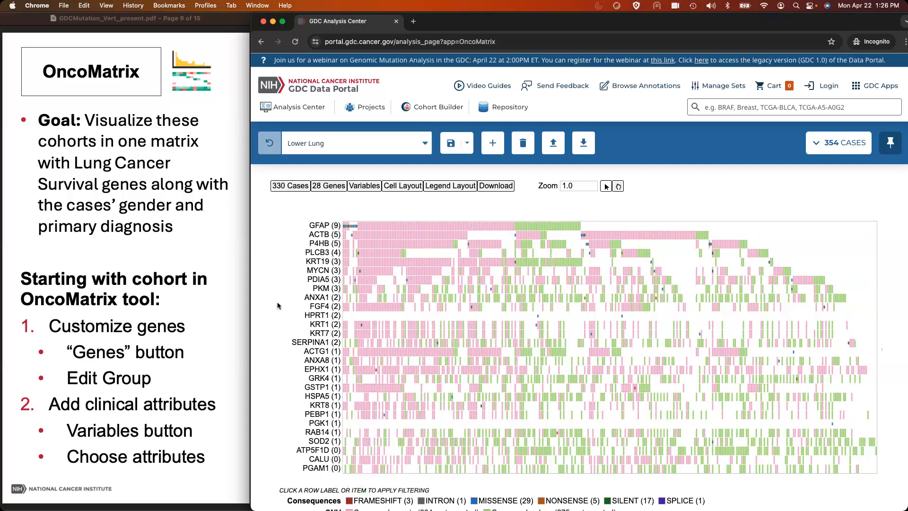
# Add the Primary diagnosis variable from the Diagnoses group to the OncoMatrix plot.
pyautogui.click(362, 186)
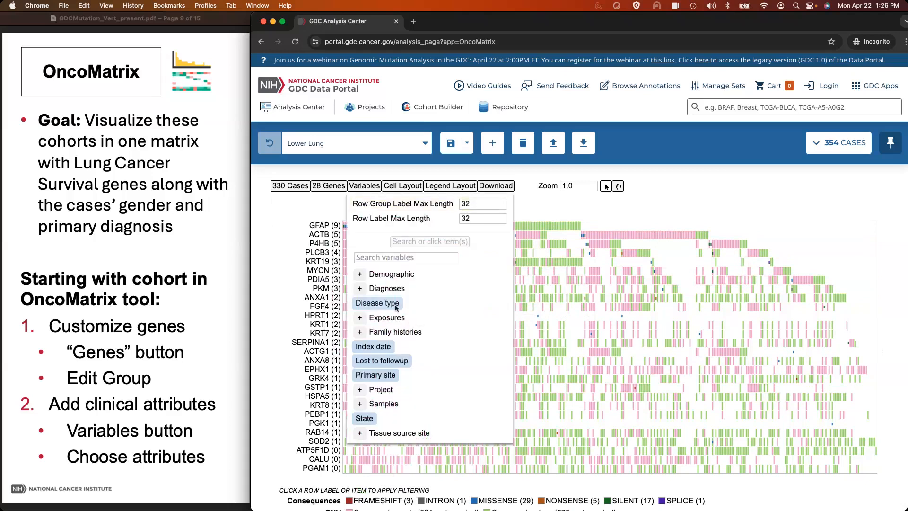
pyautogui.click(360, 288)
pyautogui.scroll(-10, 434, 368)
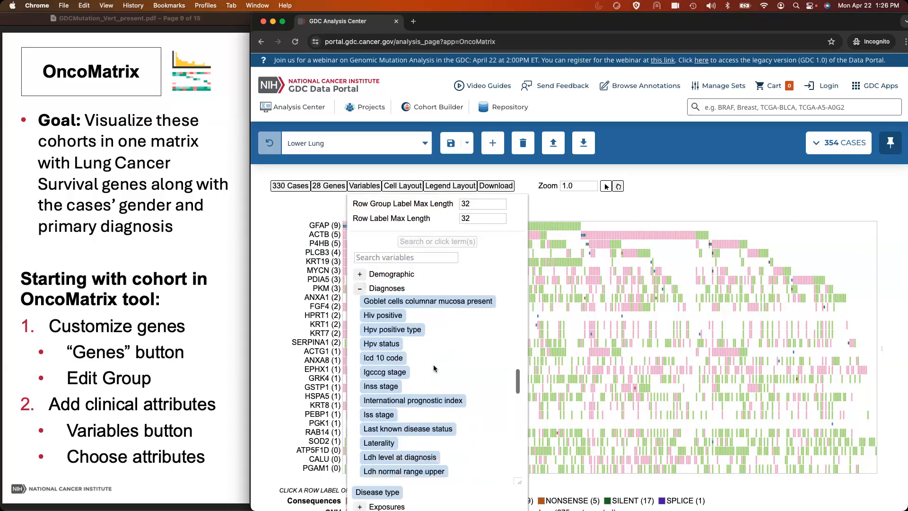
pyautogui.scroll(-5, 434, 368)
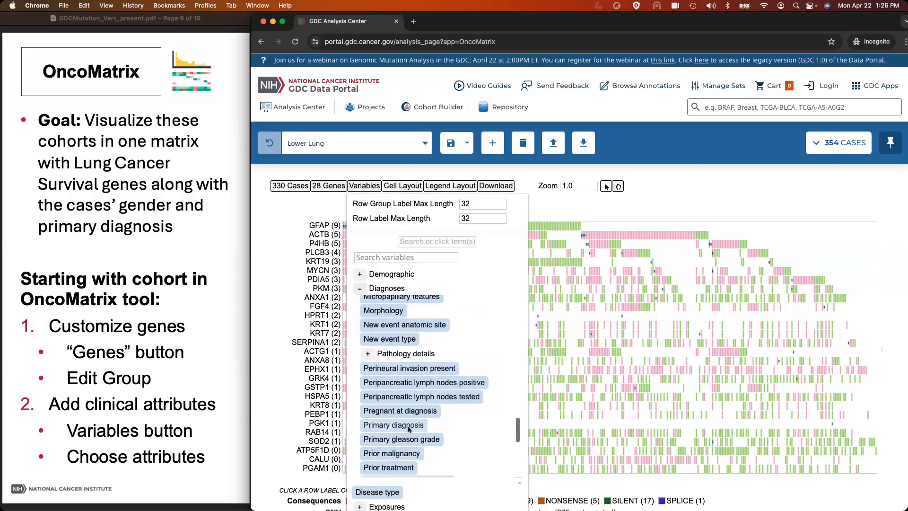
pyautogui.click(409, 427)
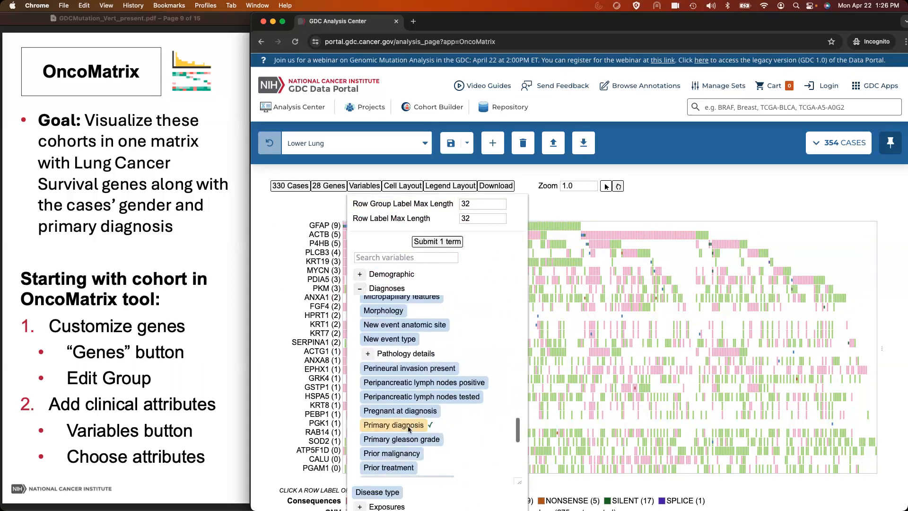
pyautogui.click(440, 242)
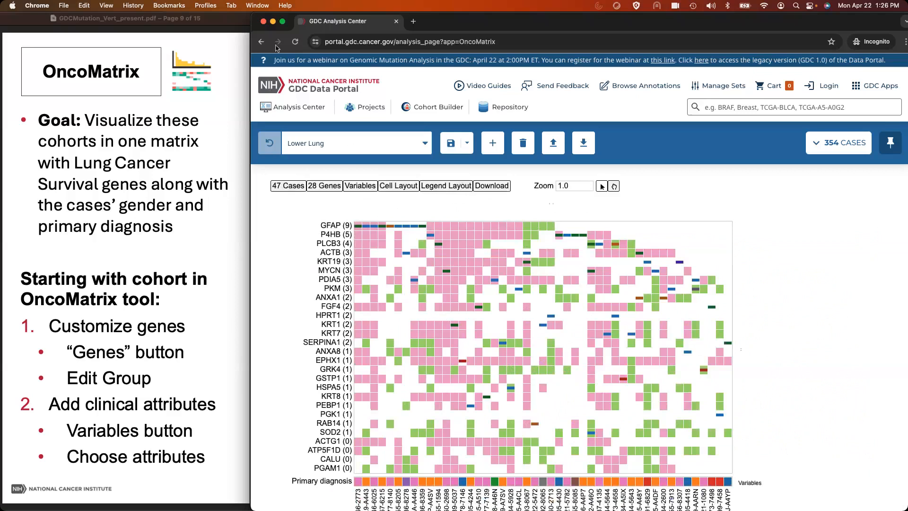
# Review the Primary diagnosis row below the genes and its color legend.
pyautogui.scroll(-2, 416, 296)
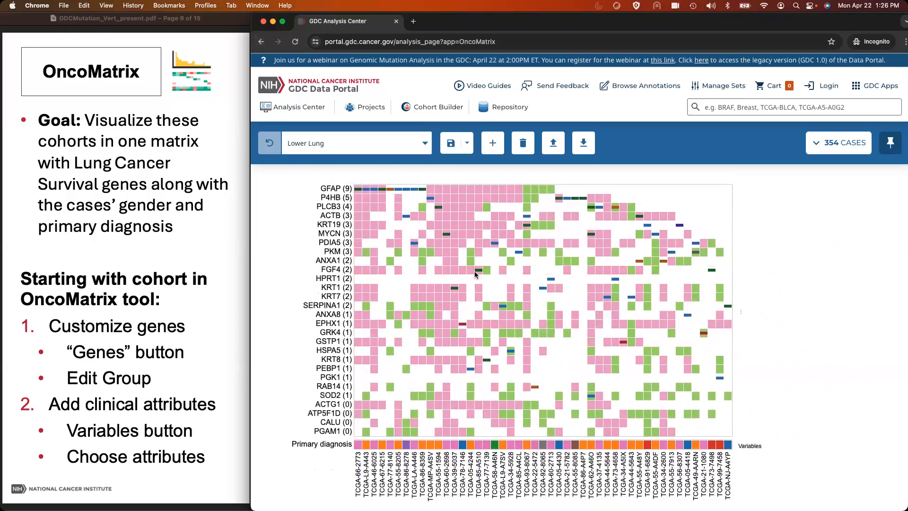
pyautogui.scroll(-4, 474, 275)
pyautogui.scroll(-1, 475, 275)
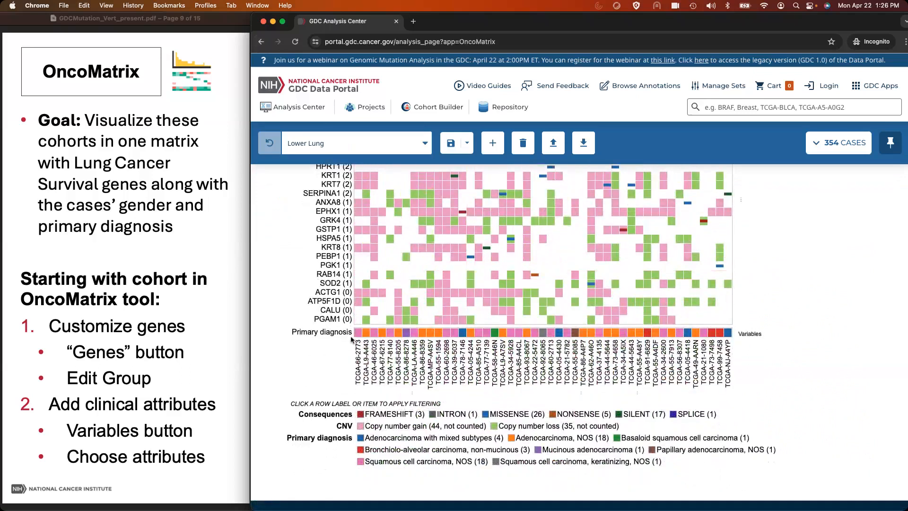
pyautogui.moveTo(389, 337)
pyautogui.scroll(-2, 368, 431)
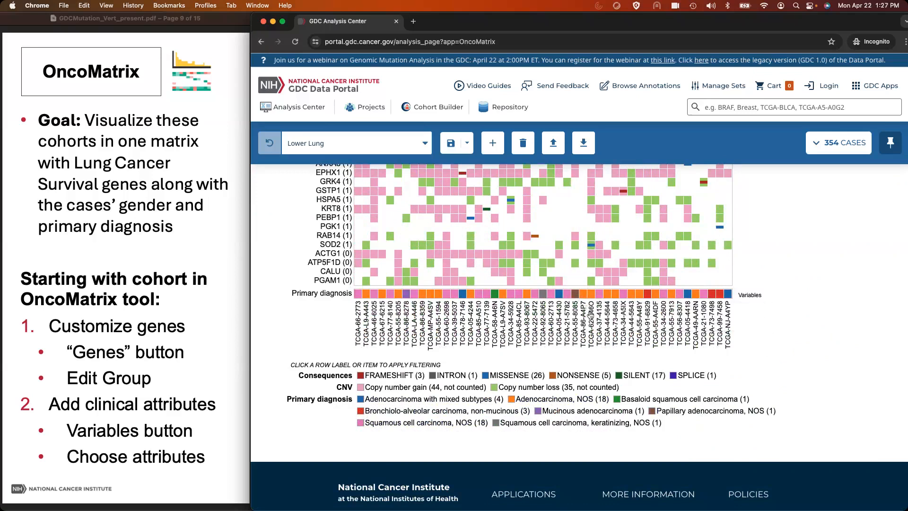
# Add the Gender variable from the Demographic group to the OncoMatrix plot.
pyautogui.scroll(3, 350, 408)
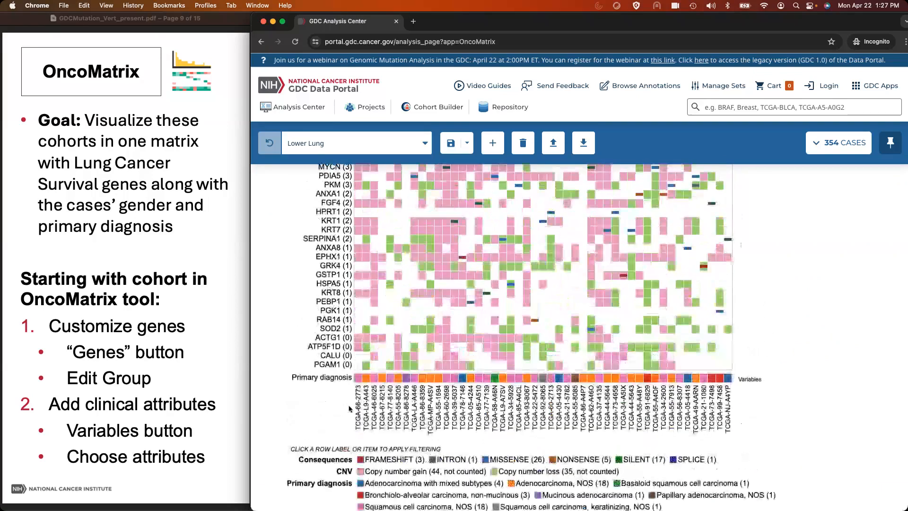
pyautogui.scroll(4, 350, 408)
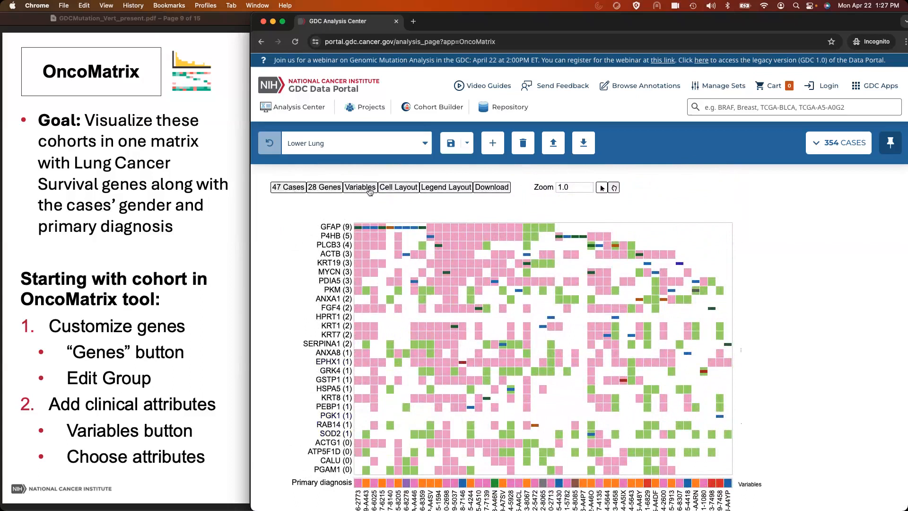
pyautogui.click(358, 188)
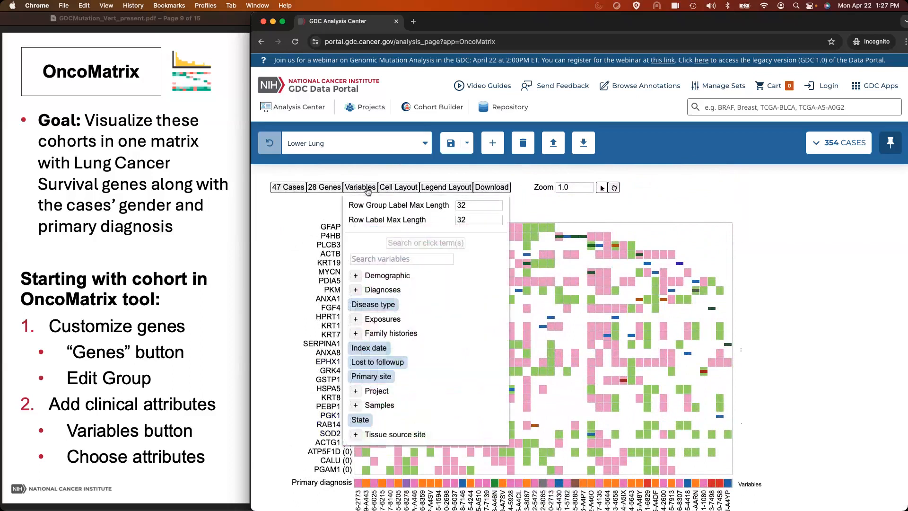
pyautogui.click(356, 276)
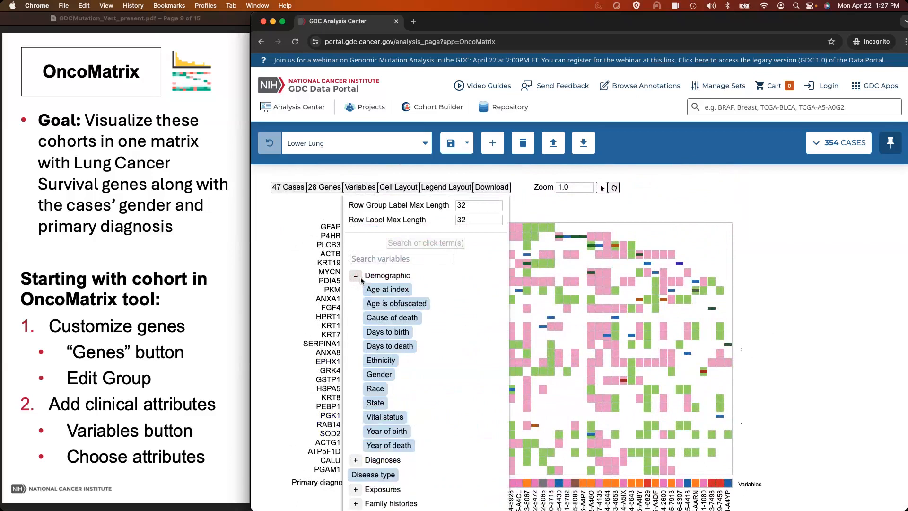
pyautogui.click(390, 375)
pyautogui.click(423, 243)
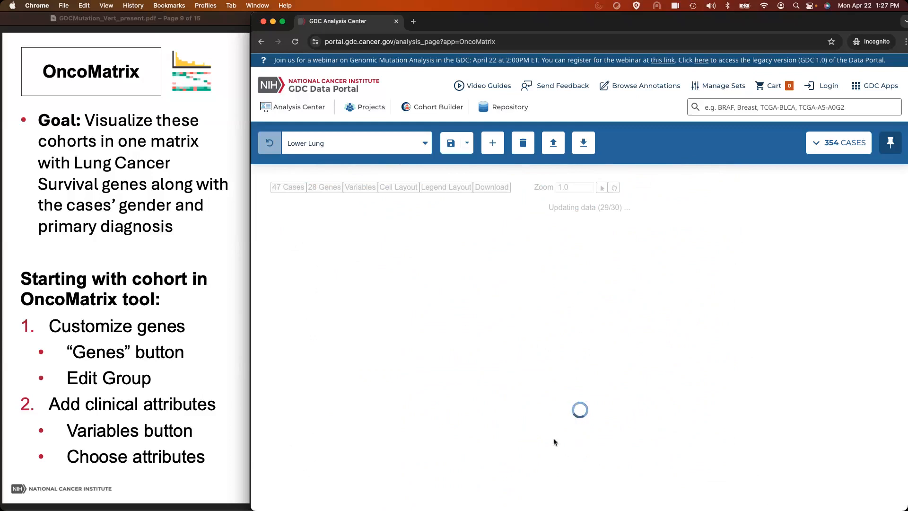
# Review the Gender row beneath Primary diagnosis and the gender entries in the legend.
pyautogui.scroll(-3, 554, 437)
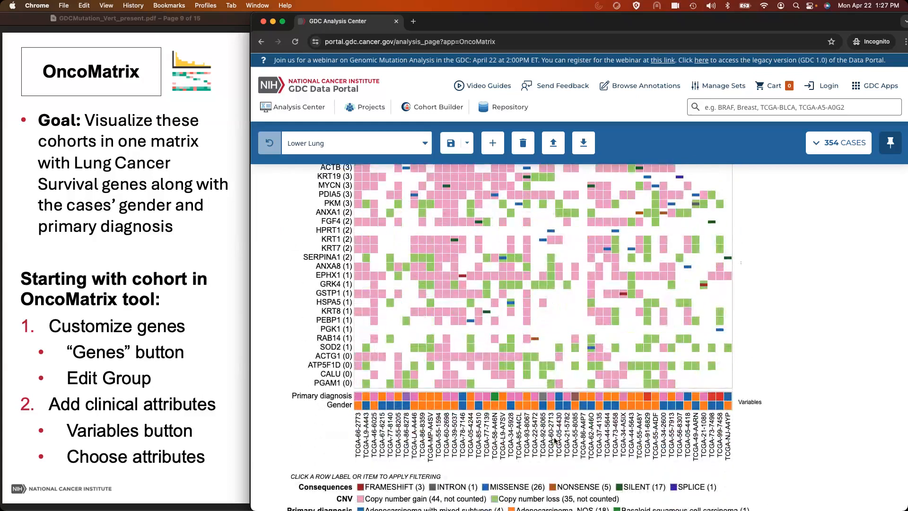
pyautogui.scroll(-1, 359, 367)
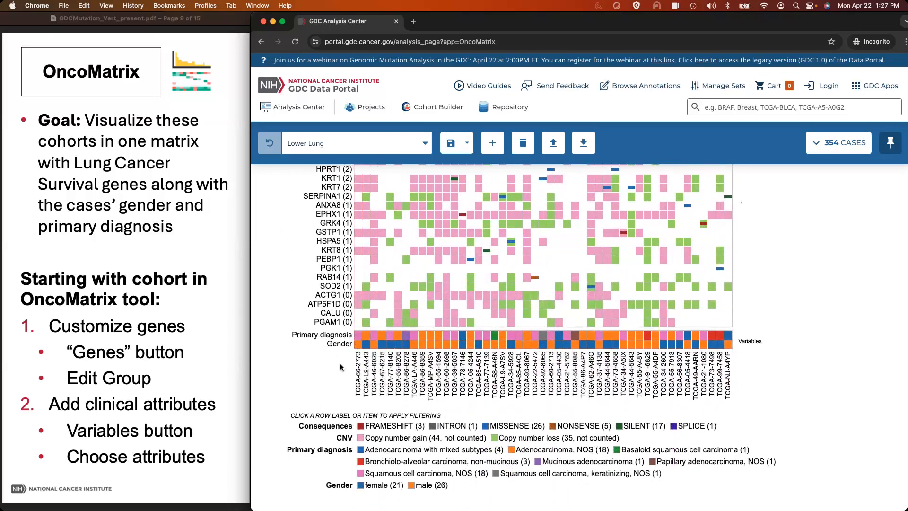
pyautogui.scroll(4, 321, 350)
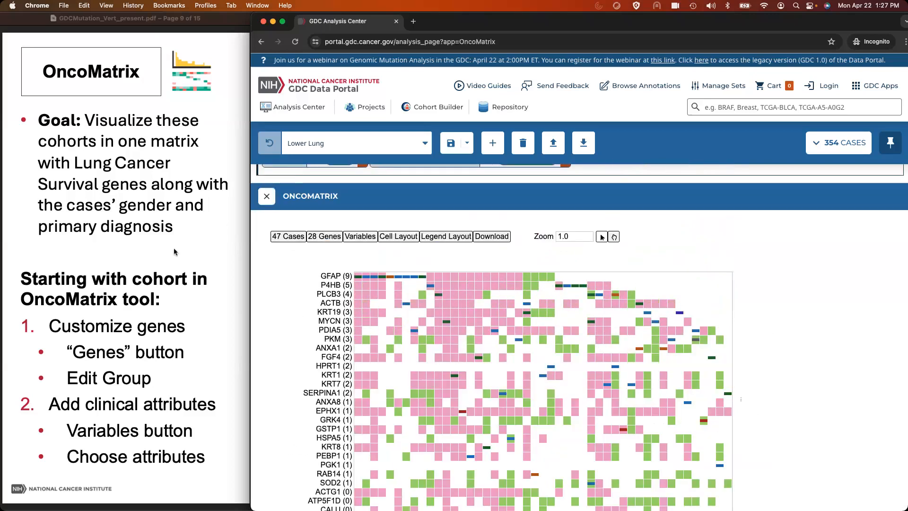
# Close OncoMatrix and open the ProteinPaint demo of MYC variants.
pyautogui.scroll(-1, 175, 252)
pyautogui.click(266, 197)
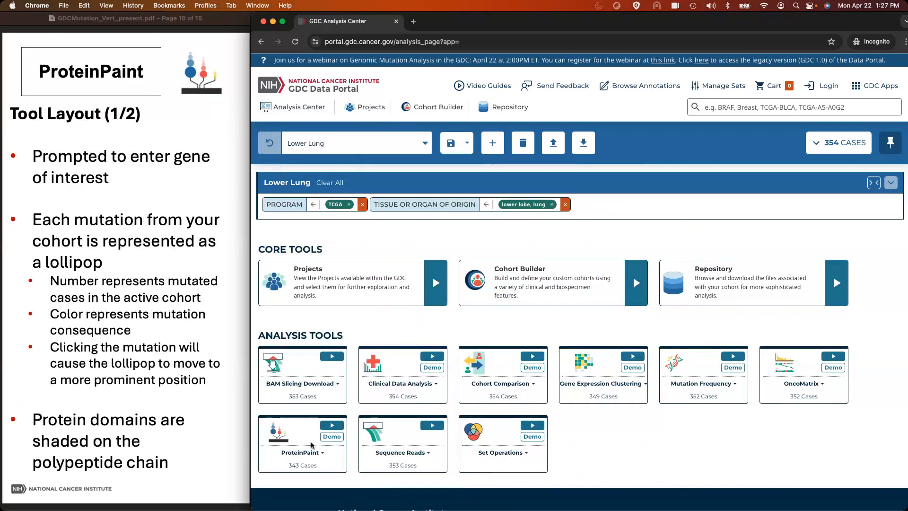
pyautogui.click(338, 426)
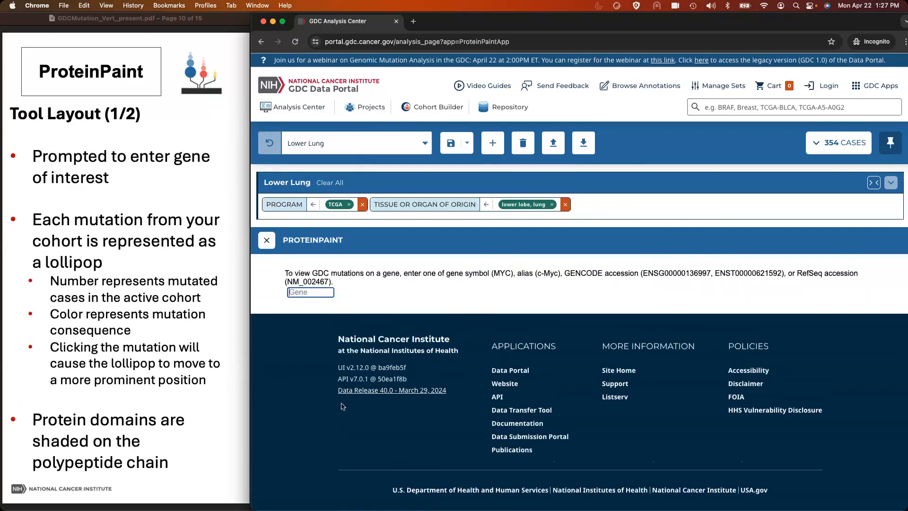
pyautogui.click(267, 240)
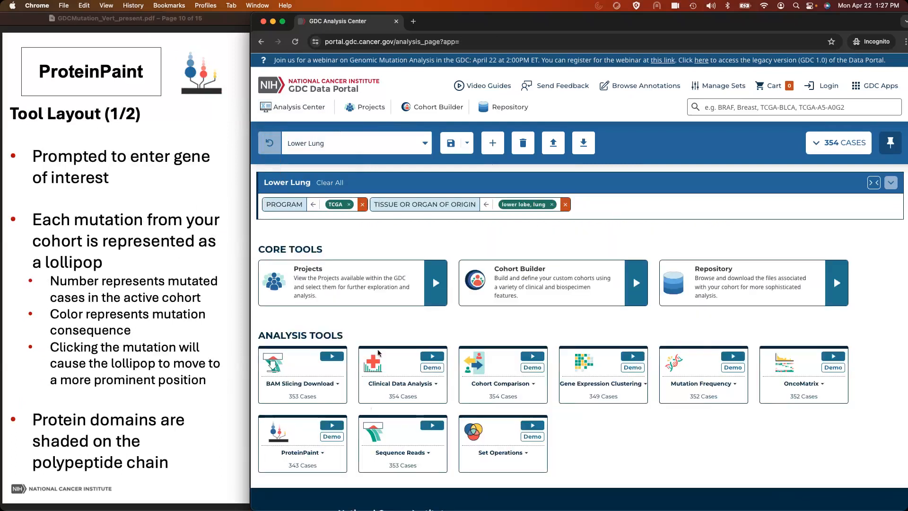
pyautogui.click(332, 437)
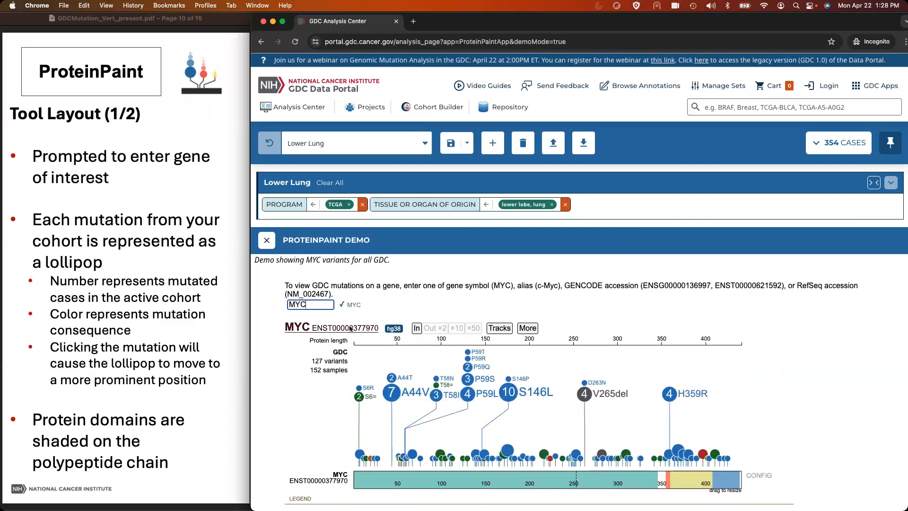
# Expand the S67F missense lollipop in the MYC plot and view the list of samples carrying that mutation.
pyautogui.scroll(-1, 443, 327)
pyautogui.scroll(-5, 444, 327)
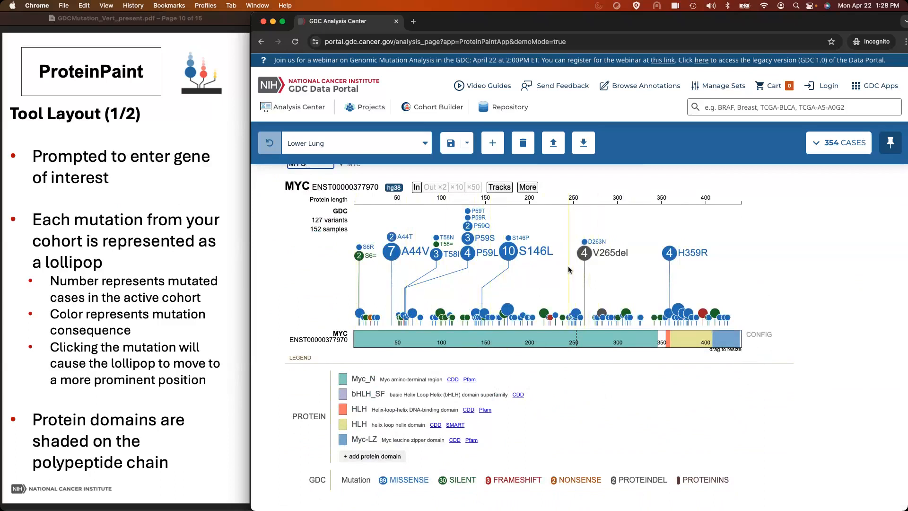
pyautogui.click(414, 314)
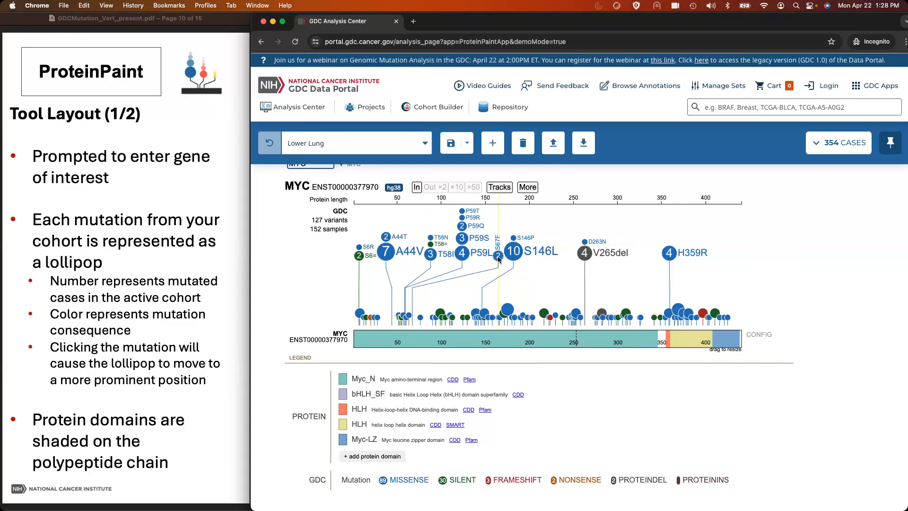
pyautogui.click(498, 258)
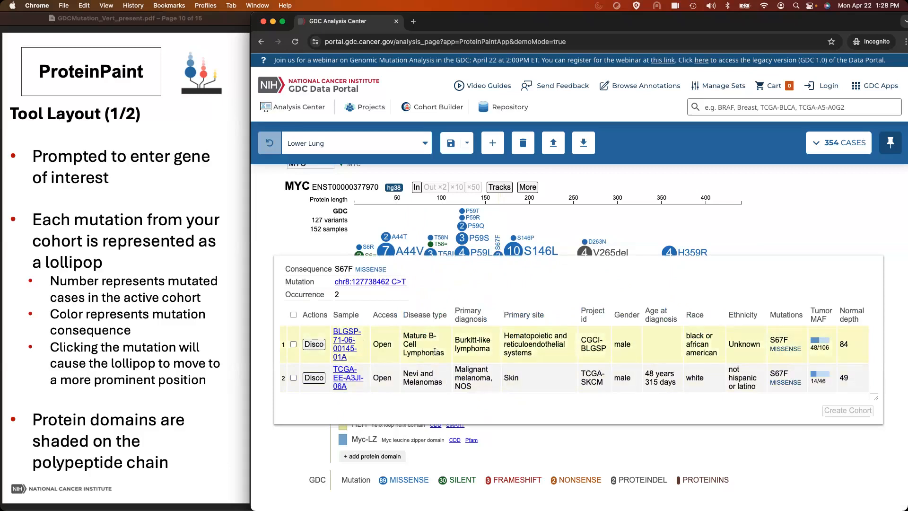
pyautogui.click(296, 231)
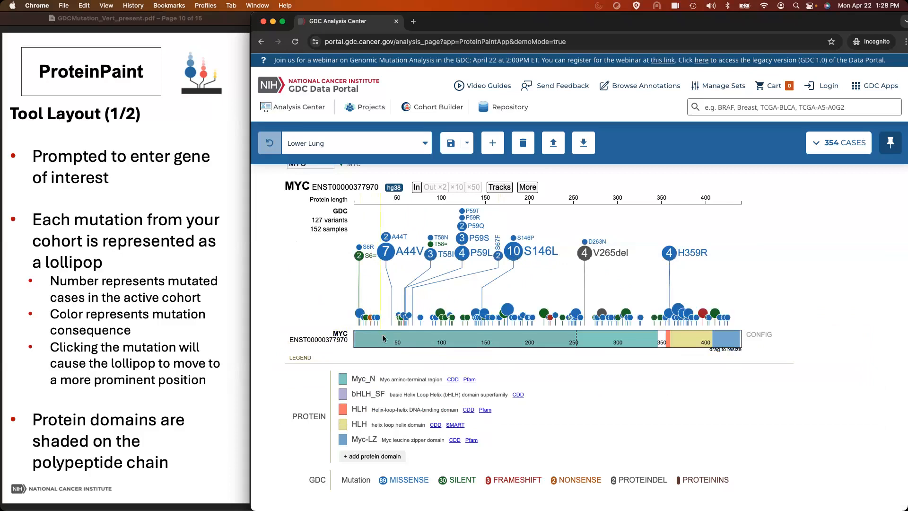
# Inspect the Myc_N domain on the MYC polypeptide chain and view the form for adding protein domains without adding one.
pyautogui.moveTo(439, 344)
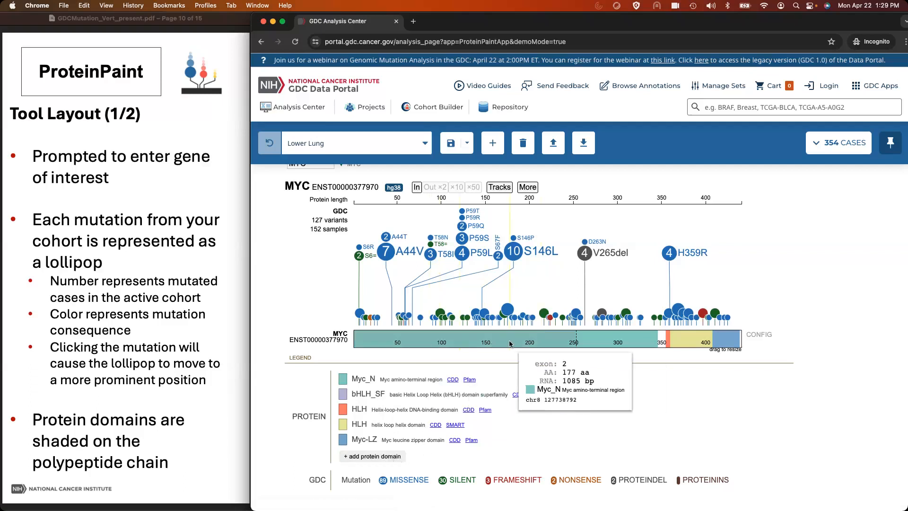
pyautogui.click(376, 456)
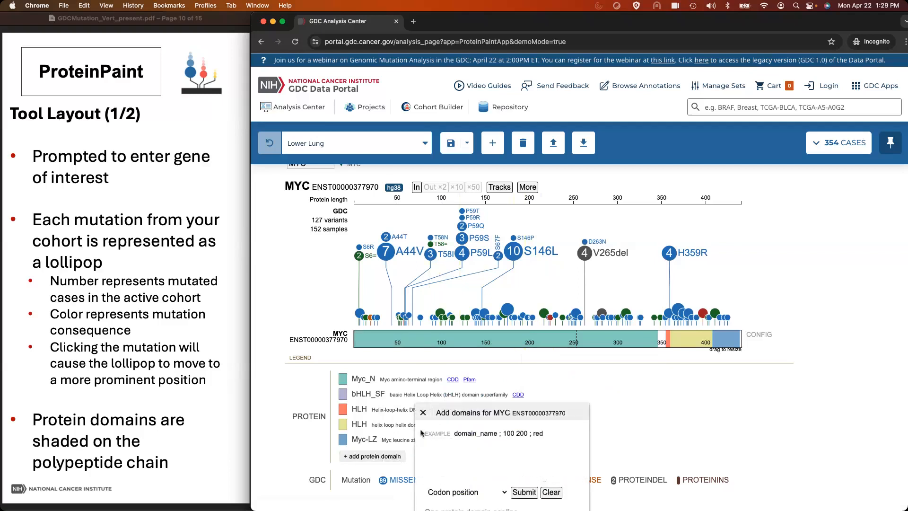
pyautogui.scroll(-2, 489, 462)
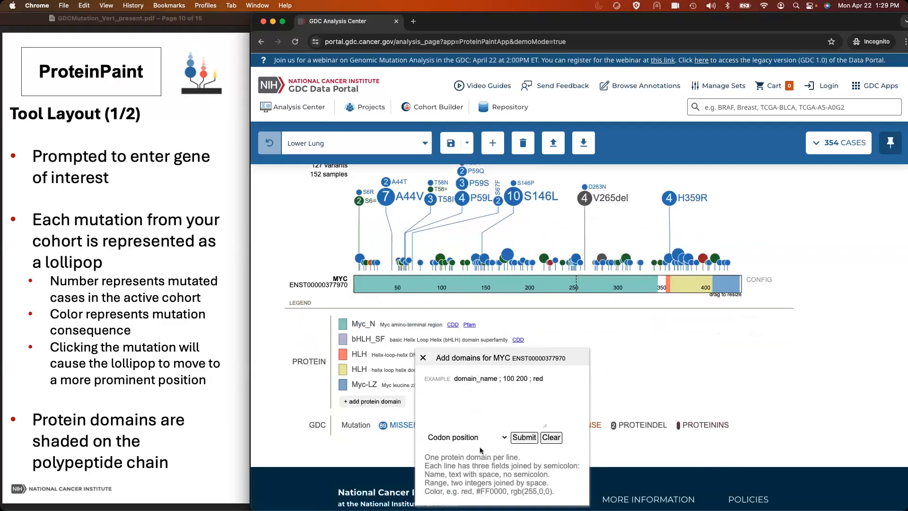
pyautogui.click(423, 358)
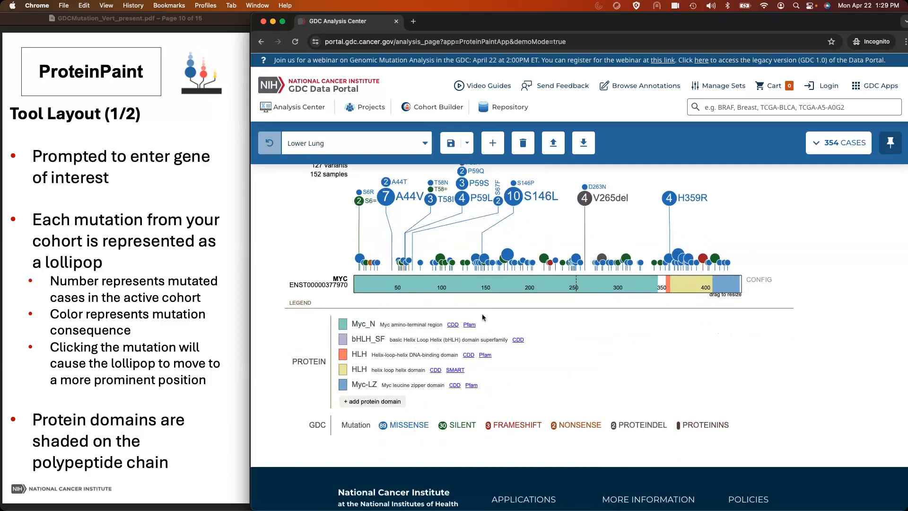
# Inspect the S6R missense mutation's sample details in the MYC plot and open that sample's disco plot.
pyautogui.scroll(4, 550, 366)
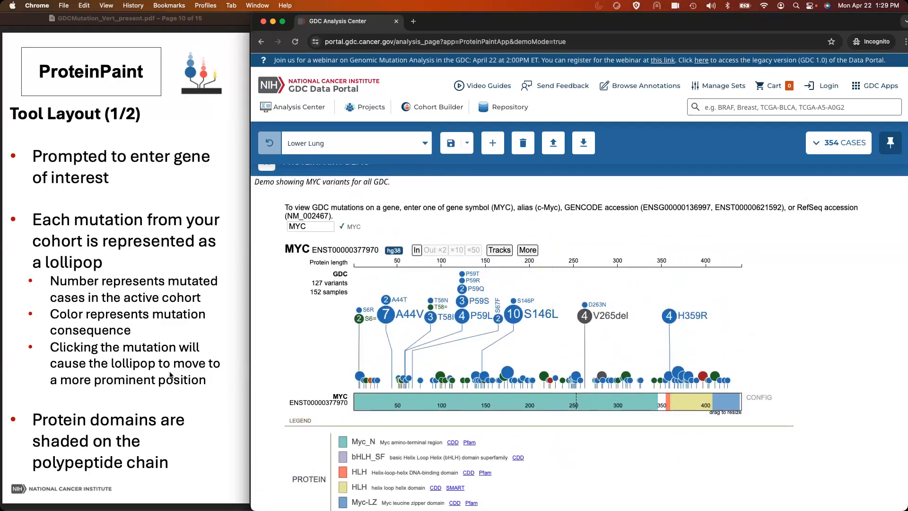
pyautogui.scroll(-2, 170, 372)
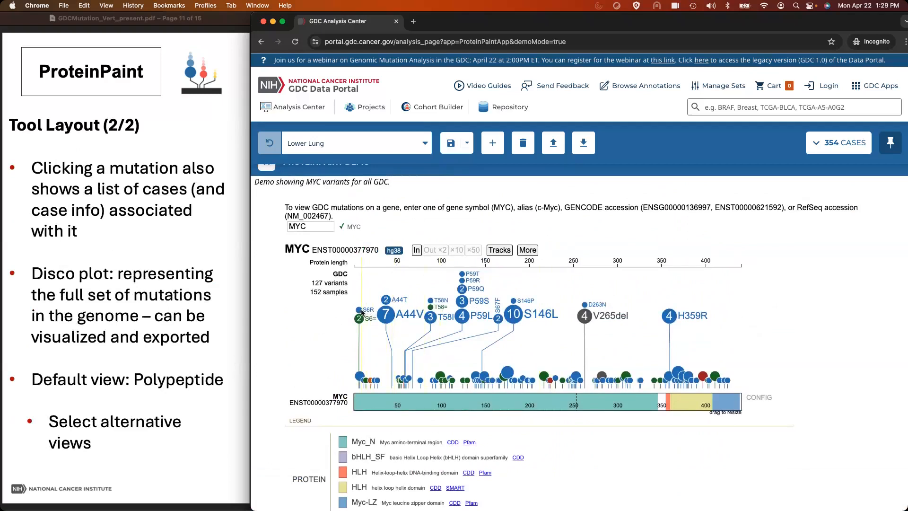
pyautogui.click(361, 312)
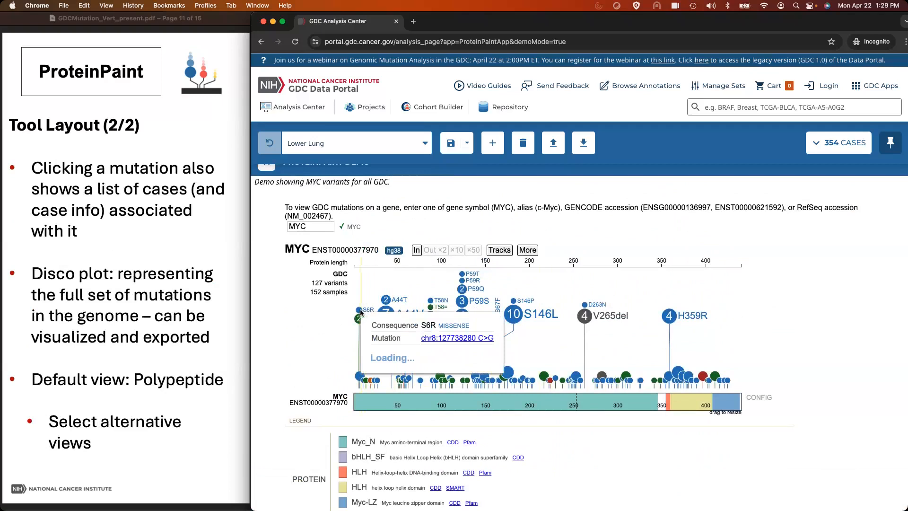
pyautogui.scroll(-2, 392, 322)
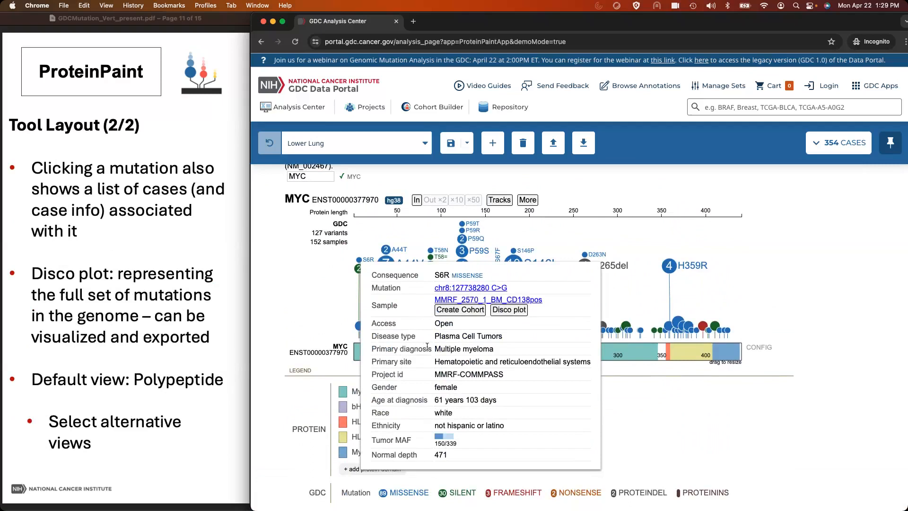
pyautogui.click(509, 310)
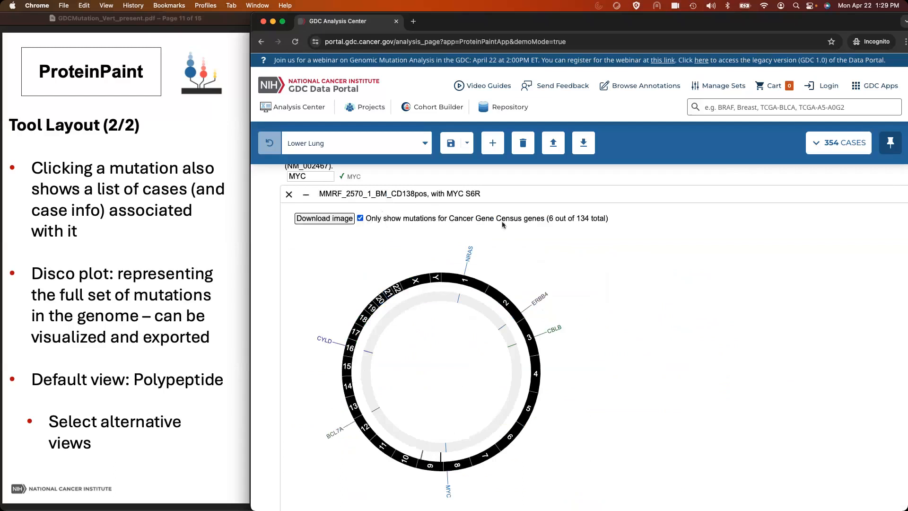
# Compare the disco plot with all mutated genes against the Cancer Gene Census genes only, and close the disco plot.
pyautogui.click(360, 218)
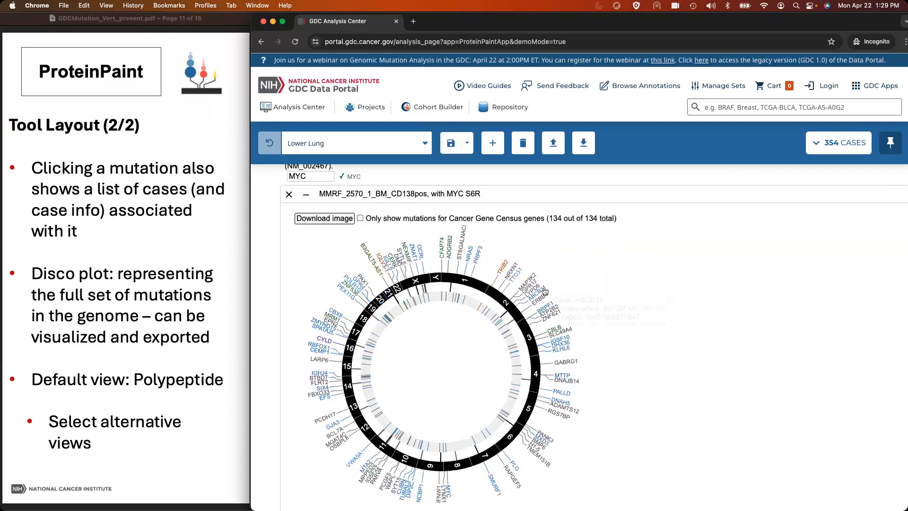
pyautogui.click(361, 218)
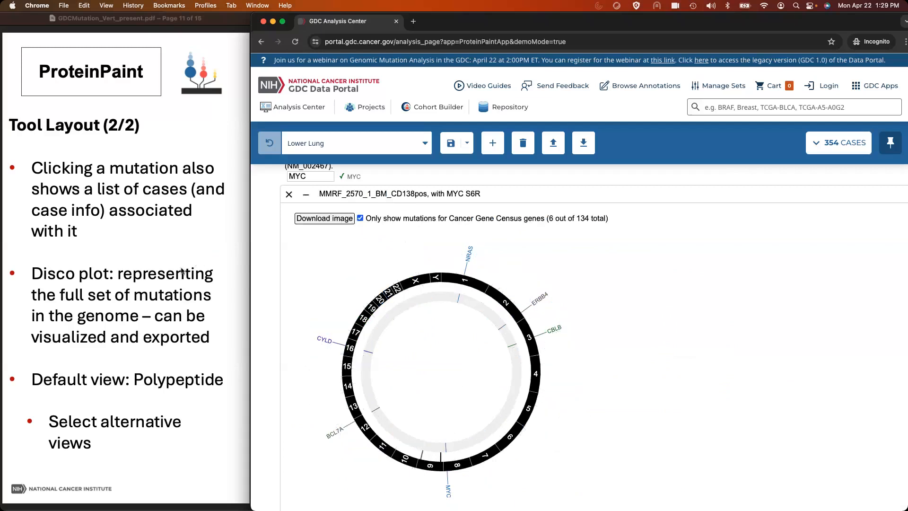
pyautogui.click(289, 194)
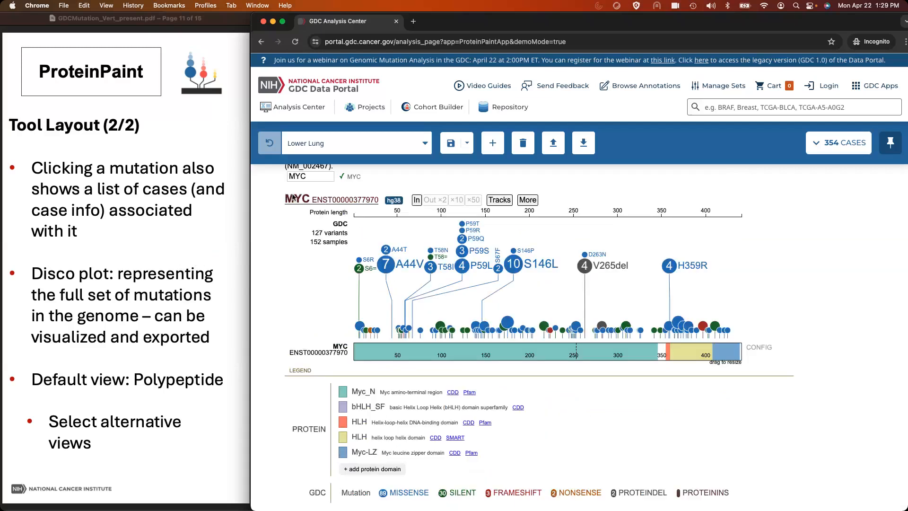
# Load the SSX1 gene into ProteinPaint in place of MYC.
pyautogui.scroll(-1, 161, 259)
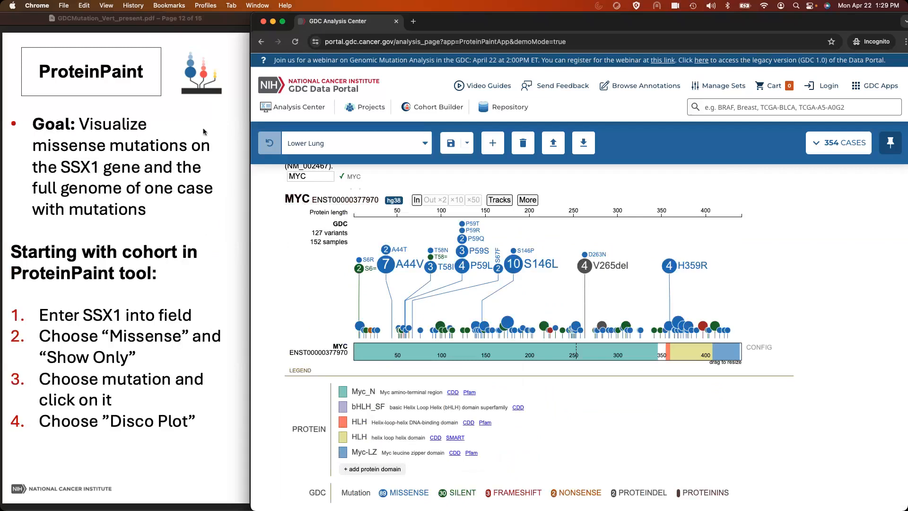
pyautogui.doubleClick(313, 174)
pyautogui.write('SSX1')
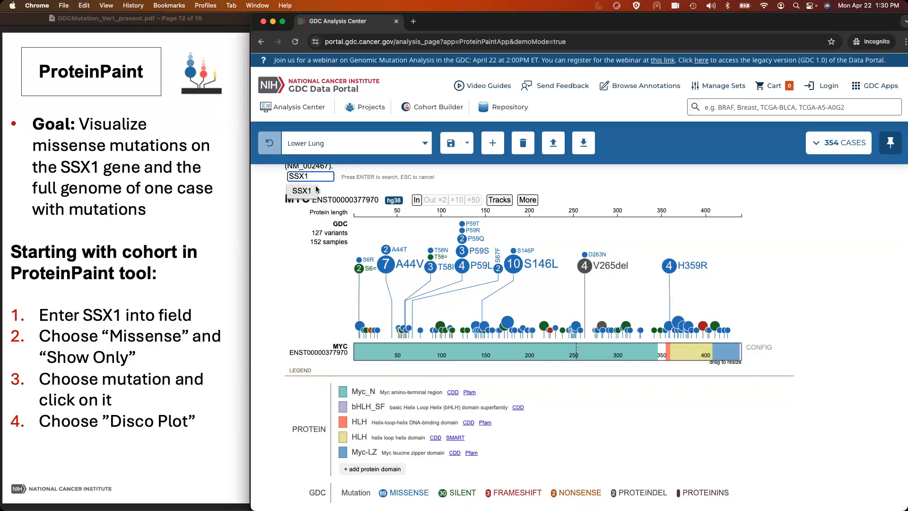
pyautogui.click(311, 190)
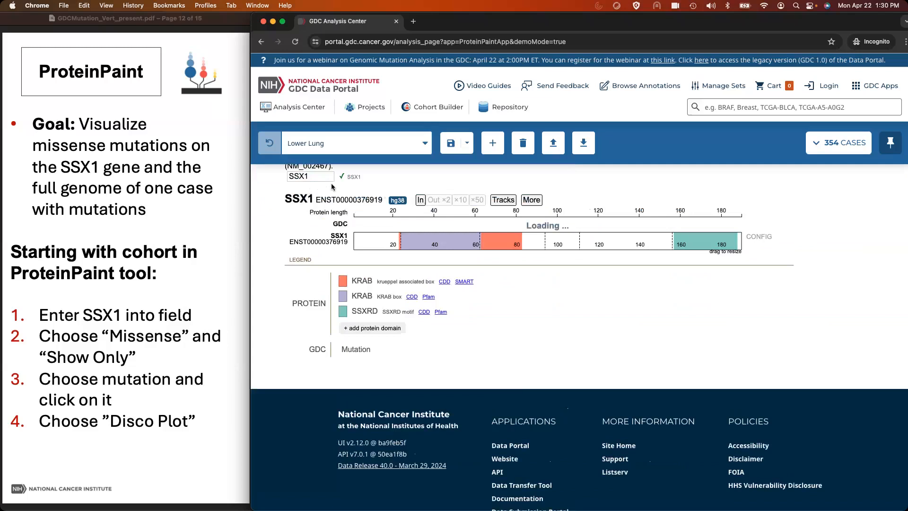
# Restrict the SSX1 lollipop plot to show only missense mutations.
pyautogui.scroll(-2, 446, 266)
pyautogui.scroll(3, 445, 265)
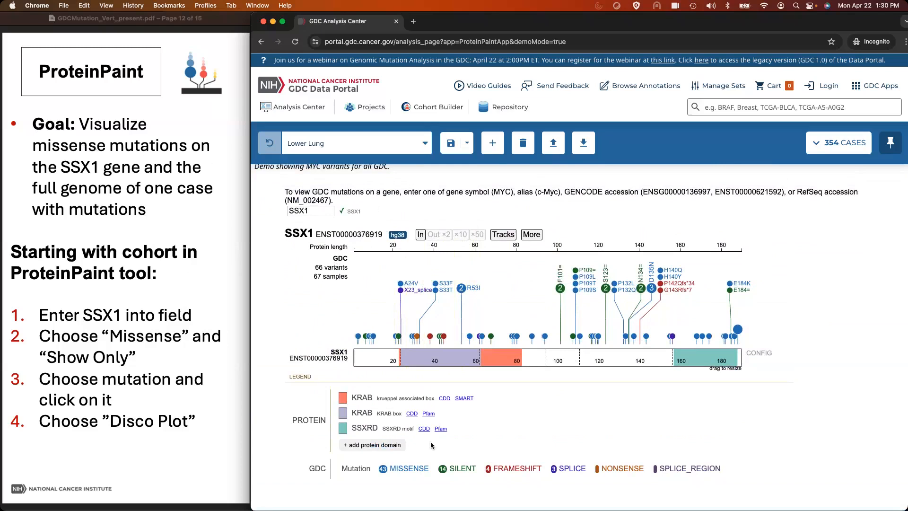
pyautogui.click(401, 467)
pyautogui.scroll(-2, 409, 468)
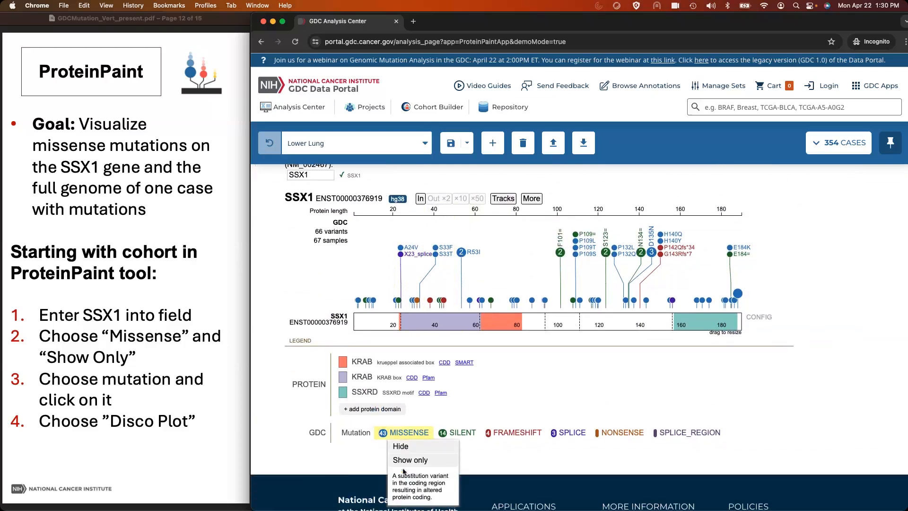
pyautogui.click(411, 455)
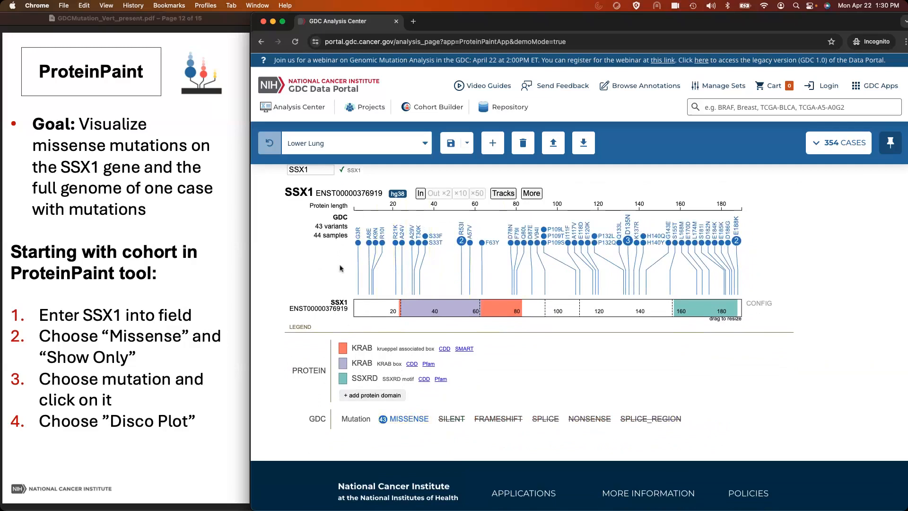
# Inspect the S33F missense mutation's sample, view its disco plot, and close it to return to the SSX1 plot.
pyautogui.click(439, 236)
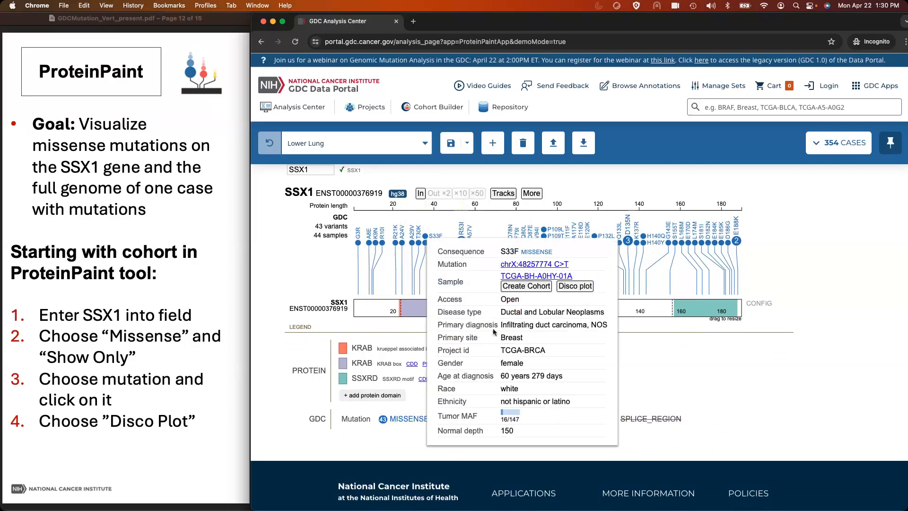
pyautogui.click(581, 289)
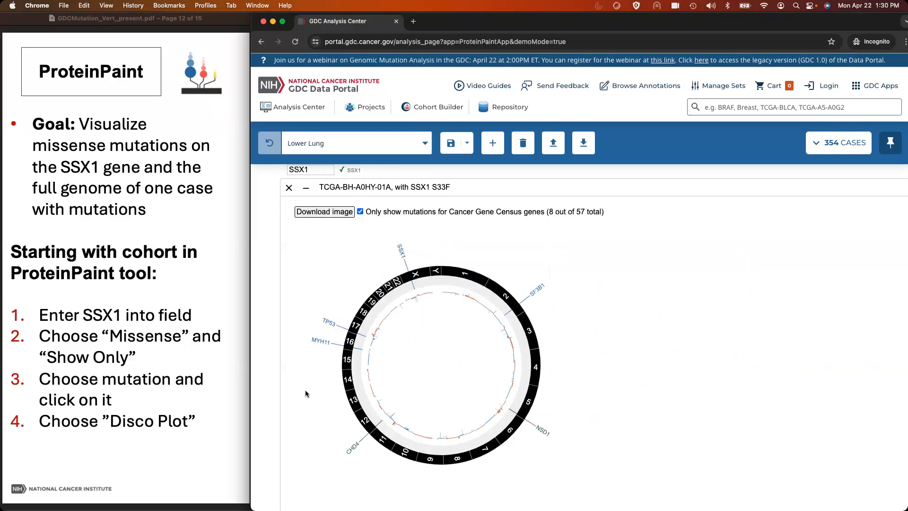
pyautogui.click(290, 187)
pyautogui.scroll(2, 299, 269)
pyautogui.scroll(1, 300, 273)
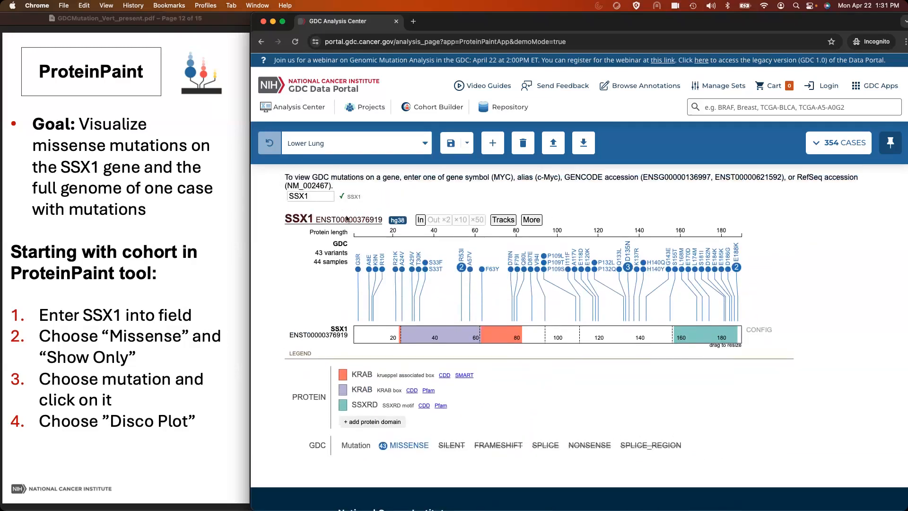
# Switch the SSX1 display from the protein view to the genomic view.
pyautogui.moveTo(393, 346)
pyautogui.click(330, 220)
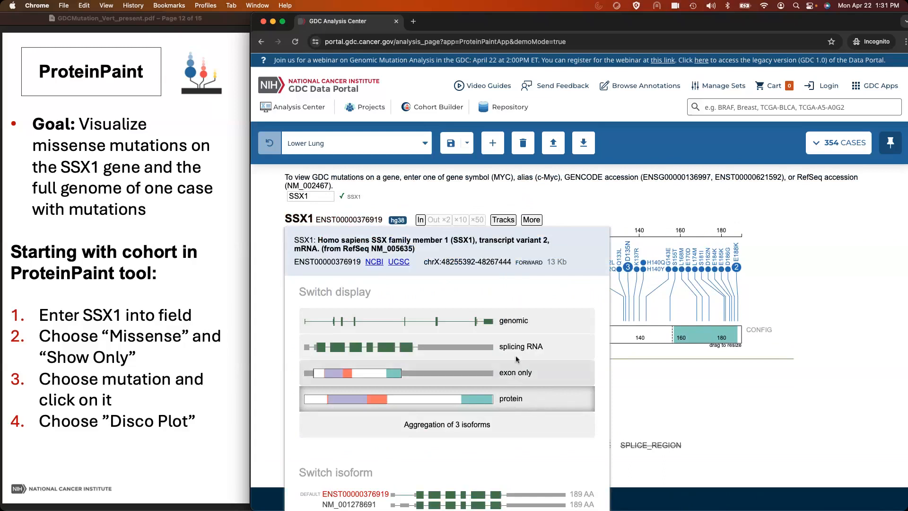
pyautogui.click(513, 325)
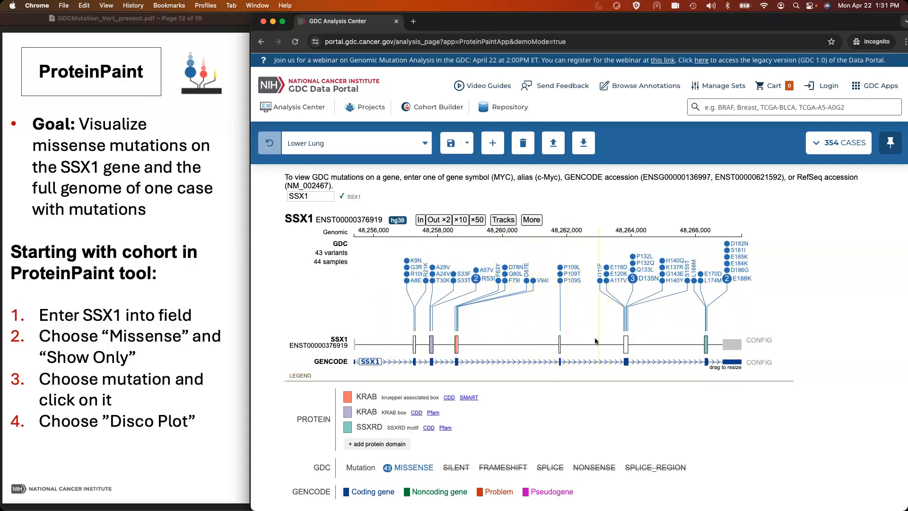
# Advance the slide PDF to the page on downloading the mutation files and return to the GDC Data Portal in the browser.
pyautogui.click(159, 376)
pyautogui.press('Down')
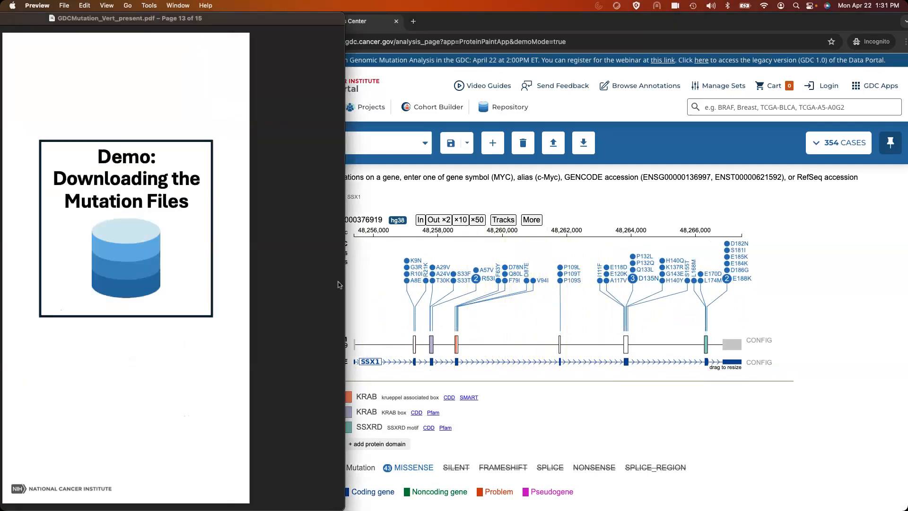
pyautogui.click(371, 266)
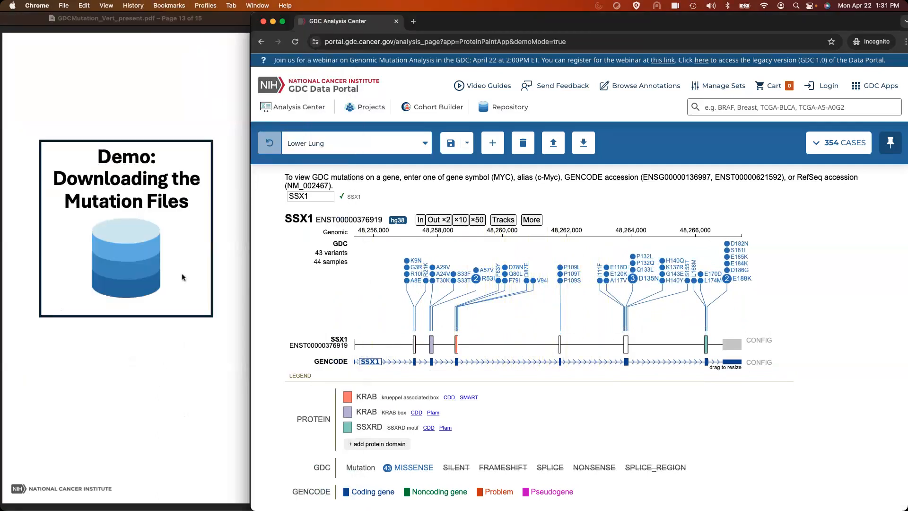
# Leave ProteinPaint for the Analysis Center and open the Repository for the Lower Lung cohort.
pyautogui.click(297, 111)
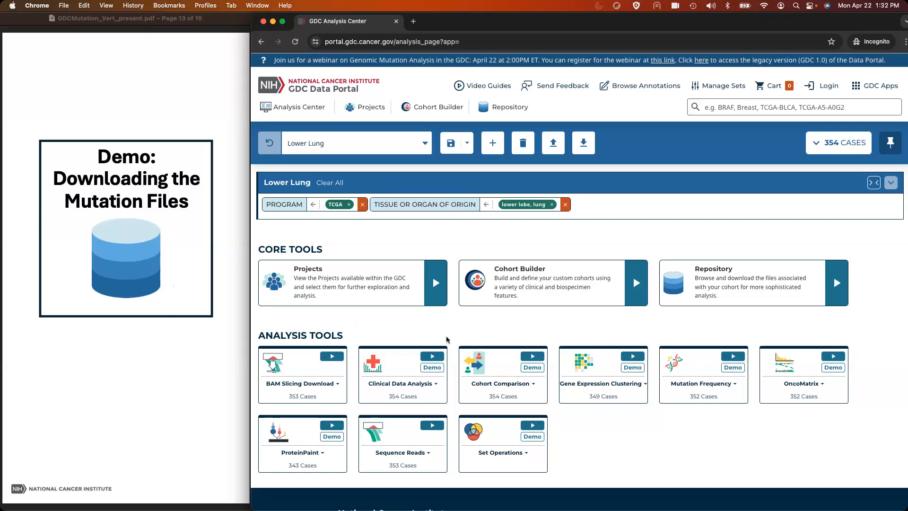
pyautogui.scroll(-2, 160, 364)
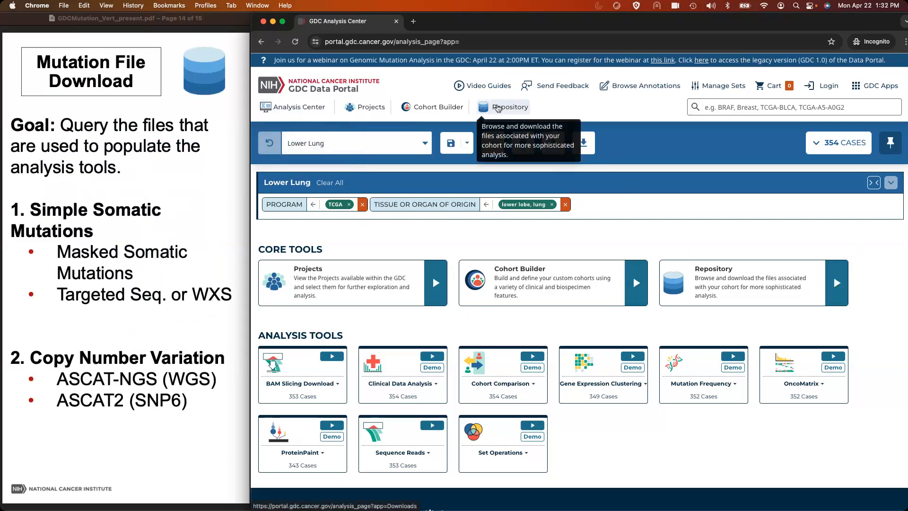
pyautogui.click(498, 108)
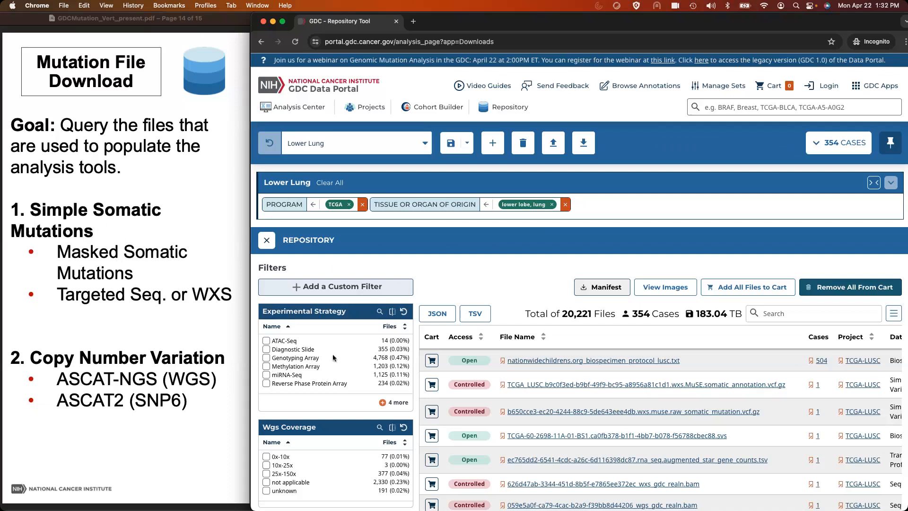
# Search the data types for "Mask", filter the files to Masked Somatic Mutation, and review the remaining filters and matching file list.
pyautogui.scroll(-3, 315, 379)
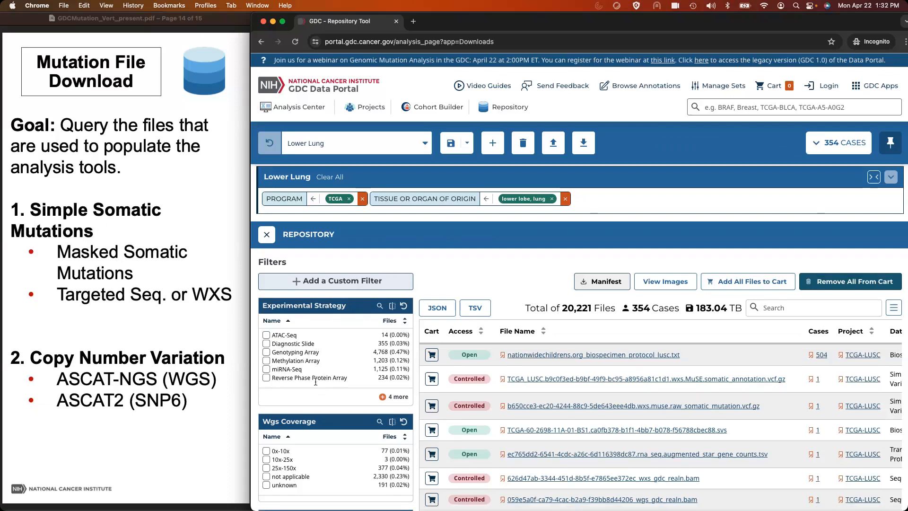
pyautogui.scroll(-5, 319, 378)
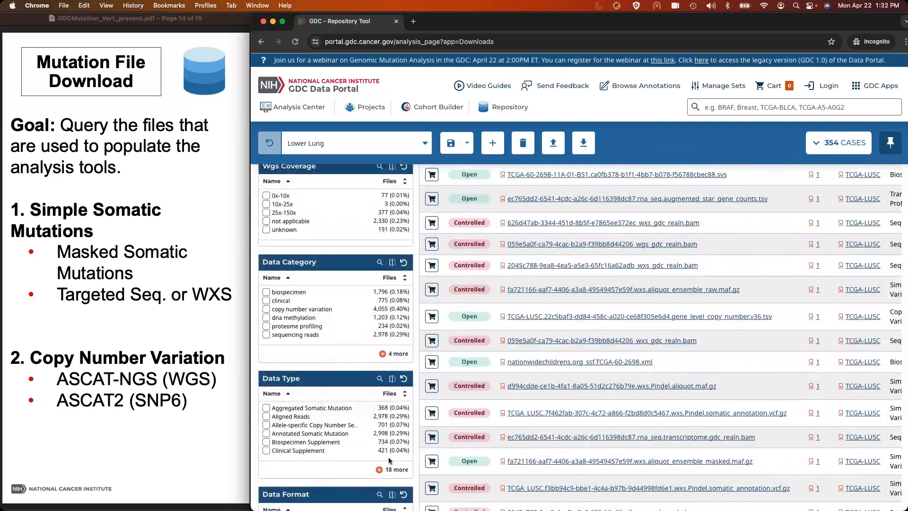
pyautogui.click(378, 378)
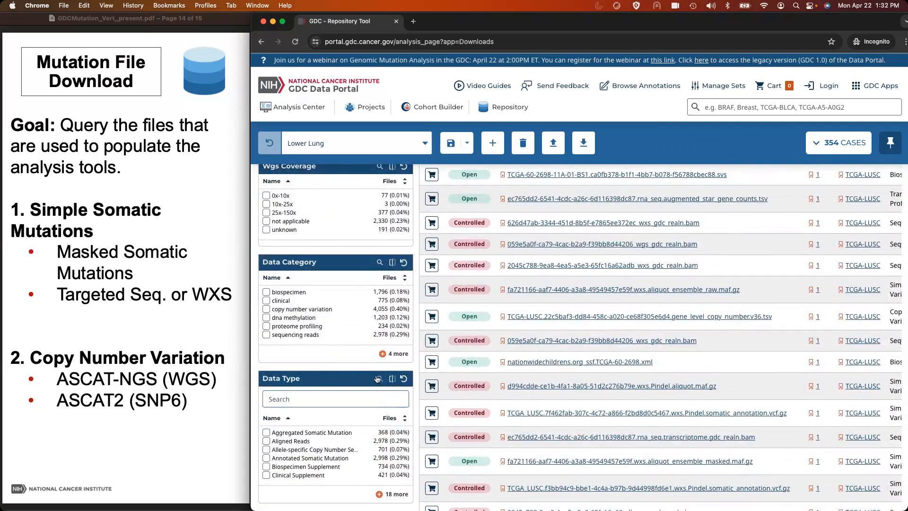
pyautogui.write('Mask')
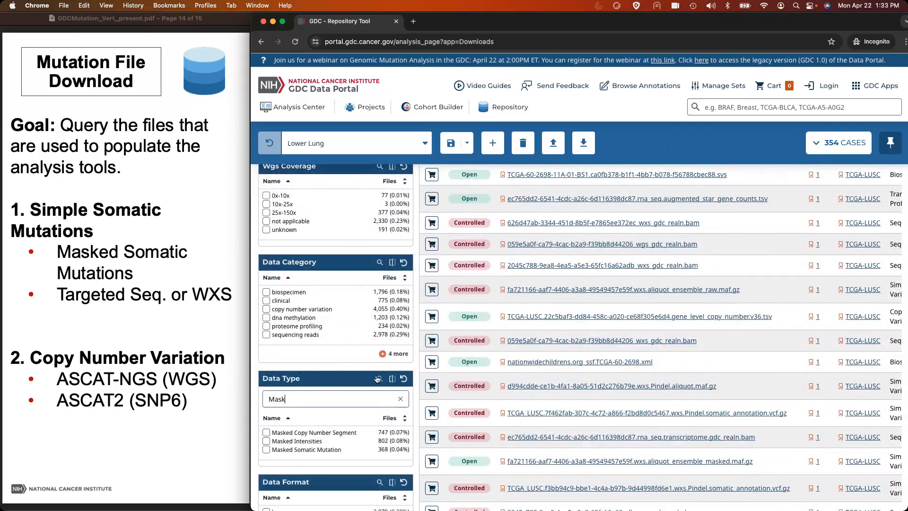
pyautogui.click(264, 449)
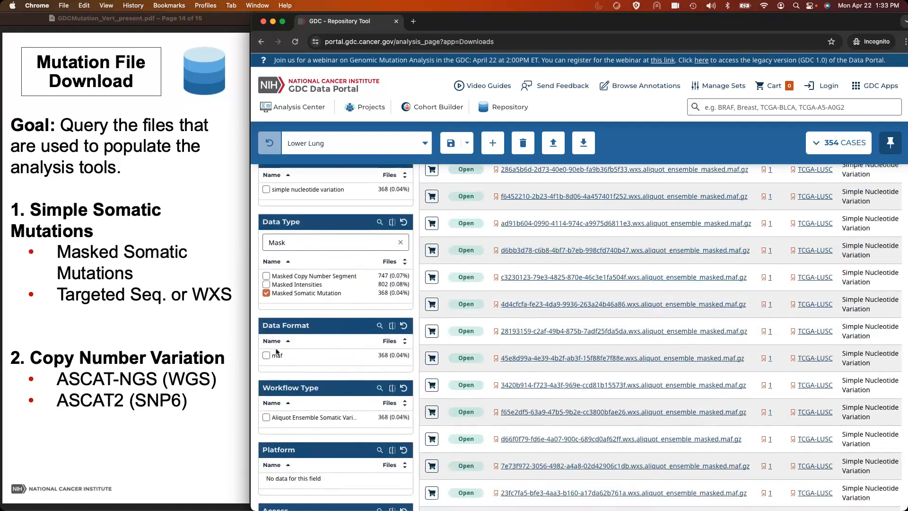
pyautogui.scroll(-3, 284, 416)
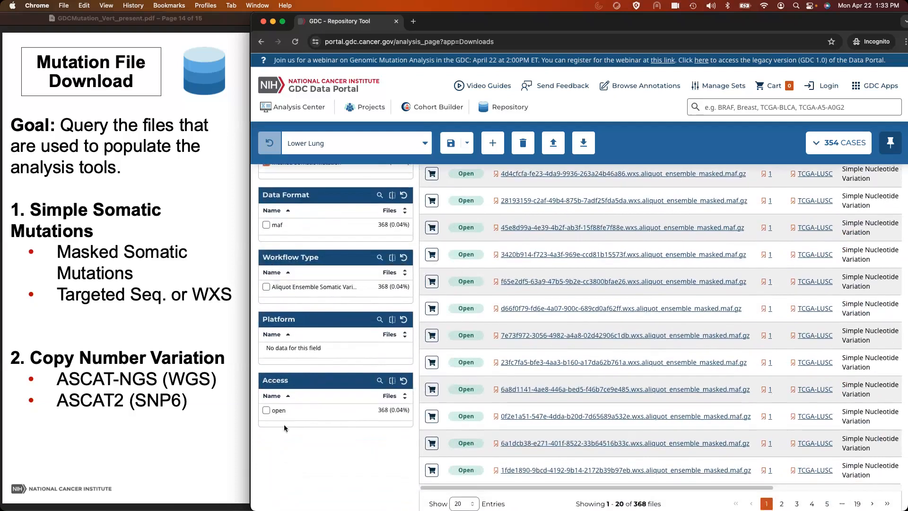
pyautogui.scroll(2, 333, 386)
pyautogui.scroll(3, 333, 388)
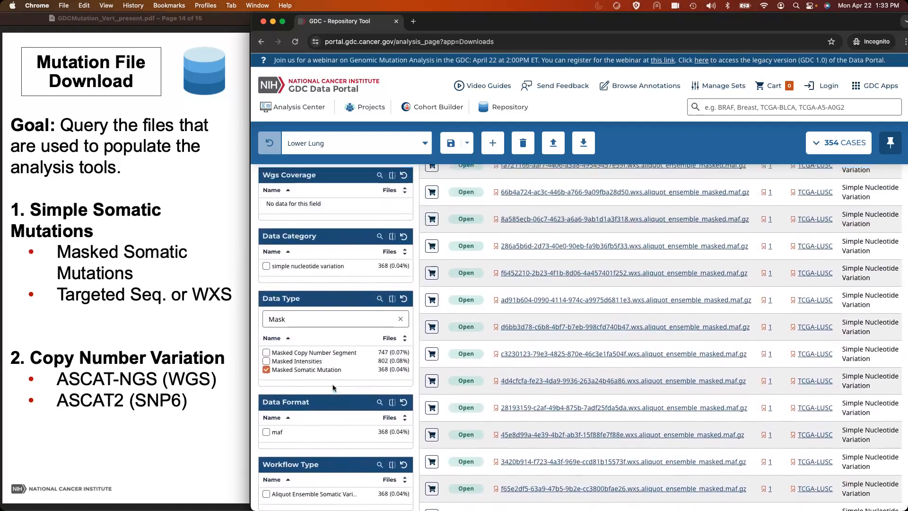
pyautogui.scroll(1, 333, 388)
pyautogui.scroll(4, 333, 386)
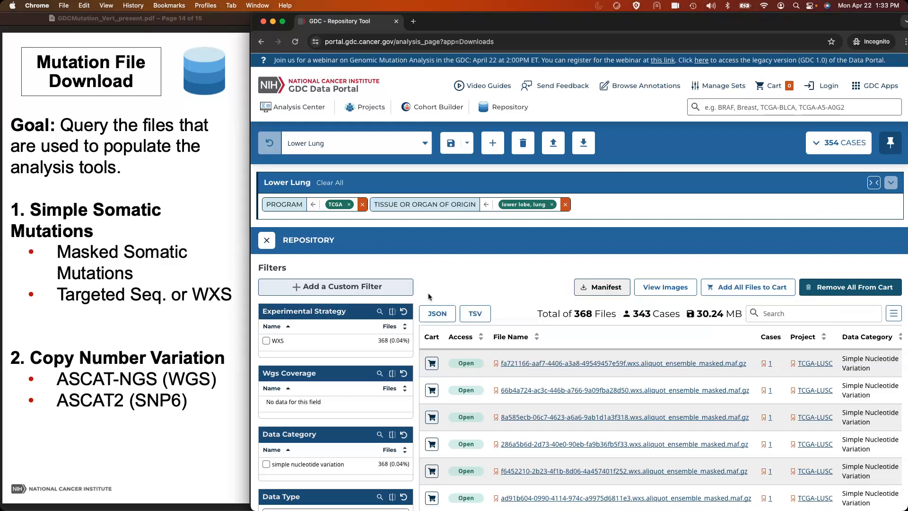
# Remove the Masked Somatic Mutation filter from the repository files.
pyautogui.scroll(-4, 313, 320)
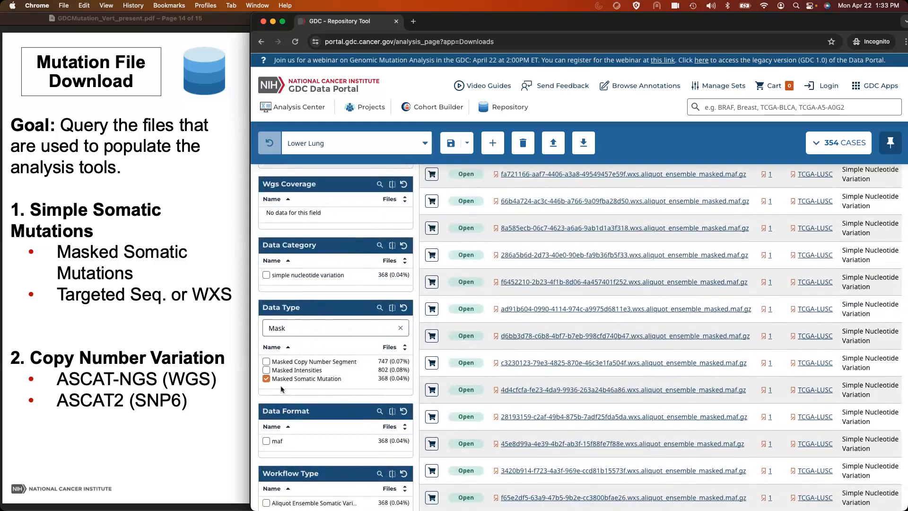
pyautogui.click(266, 378)
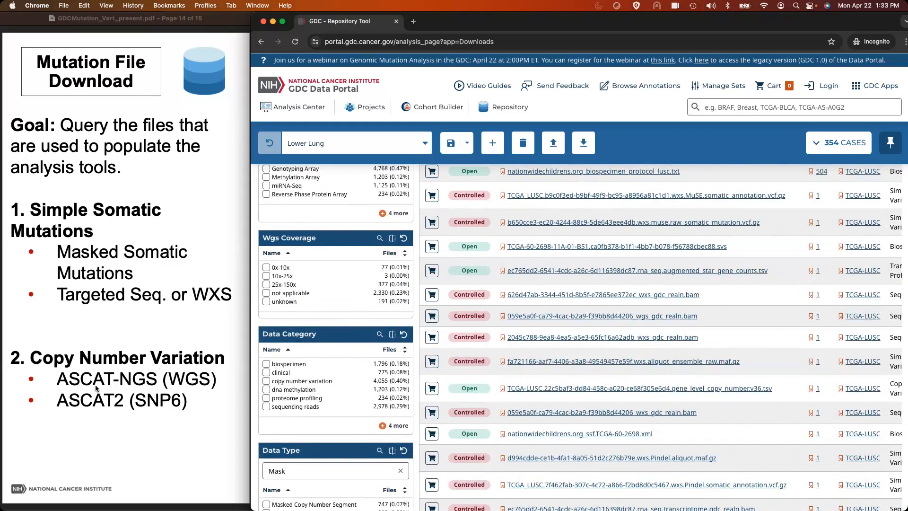
pyautogui.scroll(-6, 344, 399)
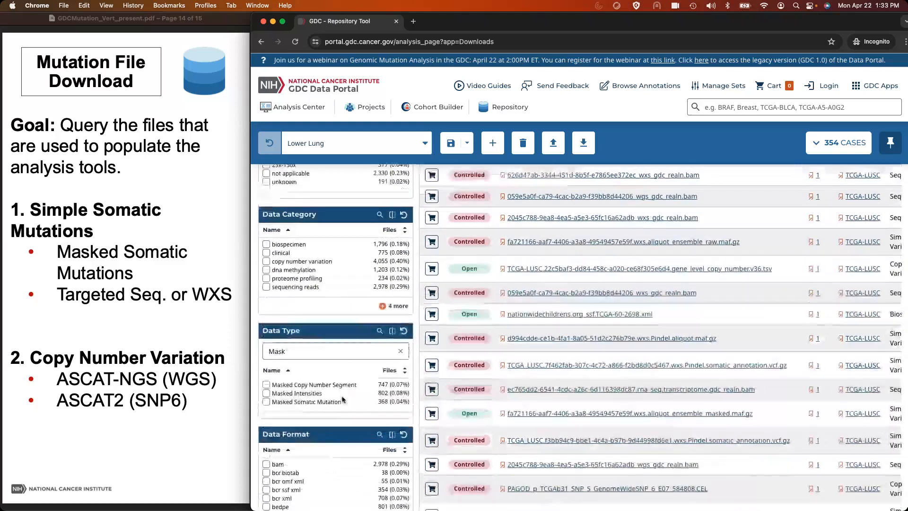
# Search the workflow types for "ASC", filter the repository files to ASCAT2, and review the matching copy number files.
pyautogui.scroll(-3, 331, 392)
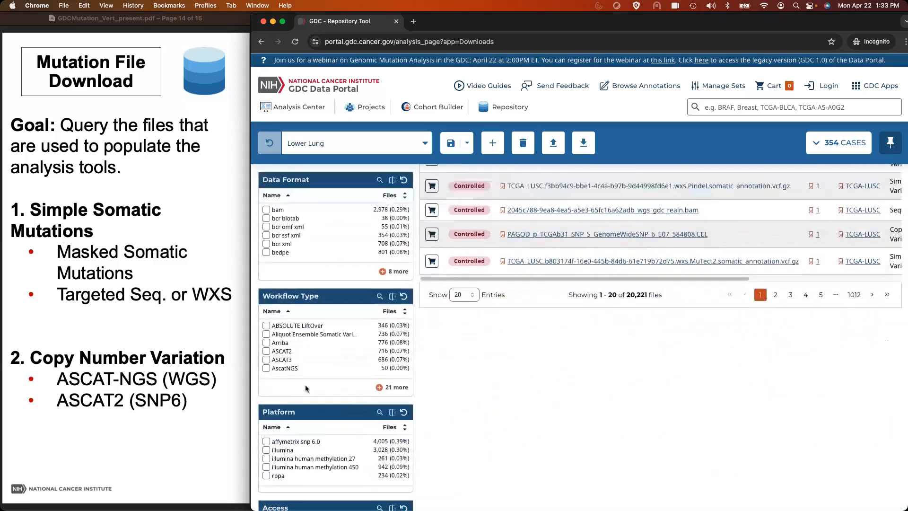
pyautogui.click(378, 297)
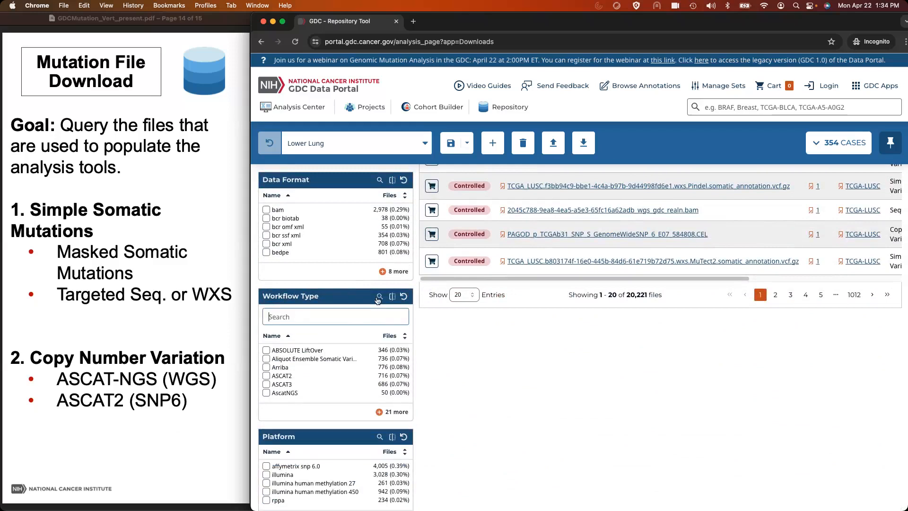
pyautogui.write('ASC')
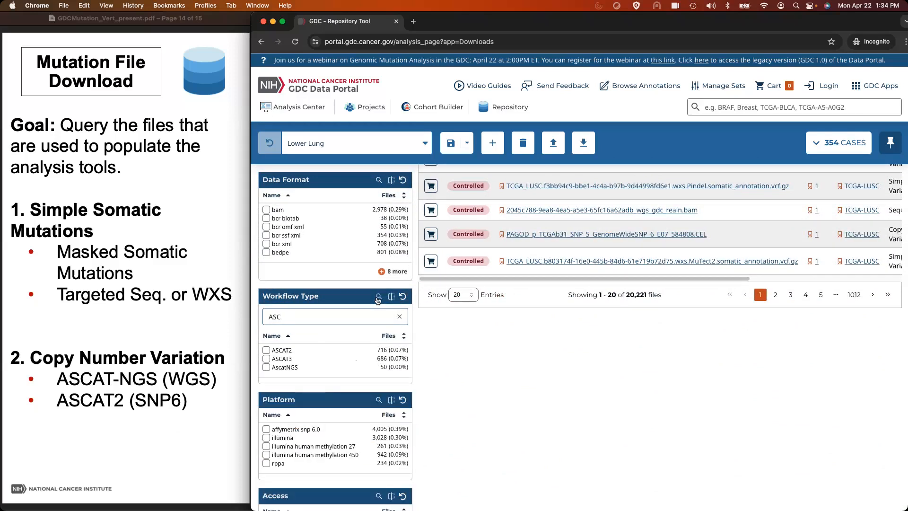
pyautogui.click(266, 350)
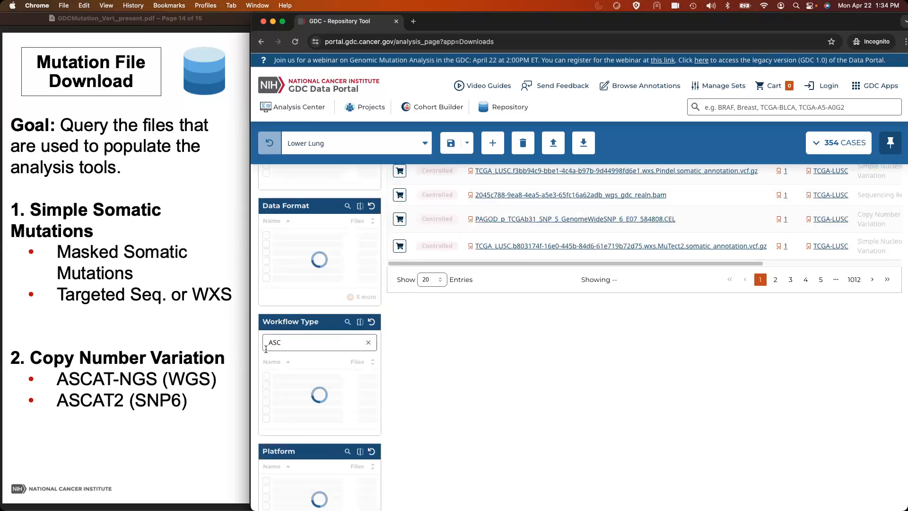
pyautogui.scroll(5, 458, 369)
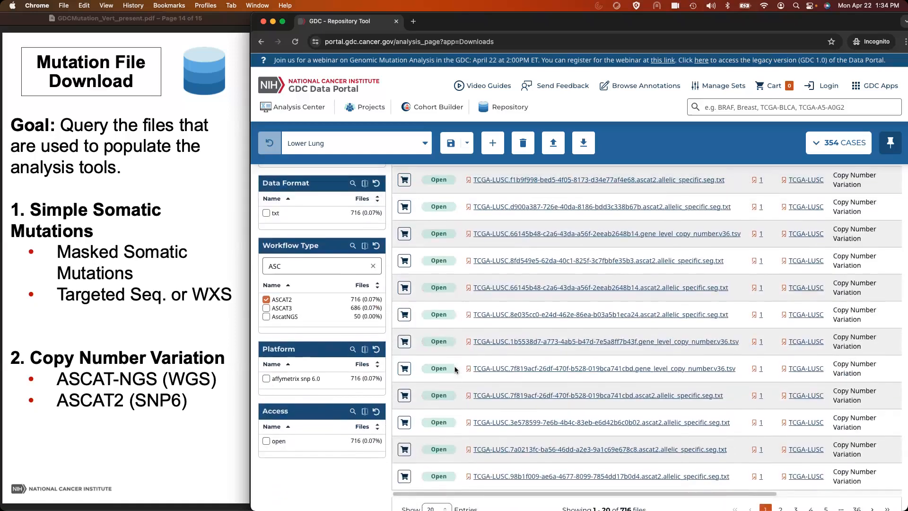
pyautogui.scroll(1, 453, 364)
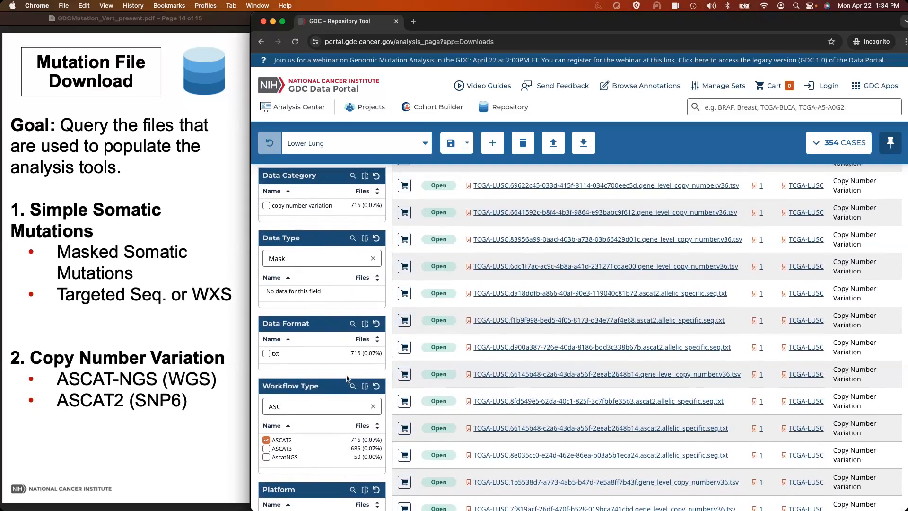
# Clear the "Mask" search from the data types and filter the files to Gene Level Copy Number.
pyautogui.scroll(3, 346, 374)
pyautogui.doubleClick(298, 357)
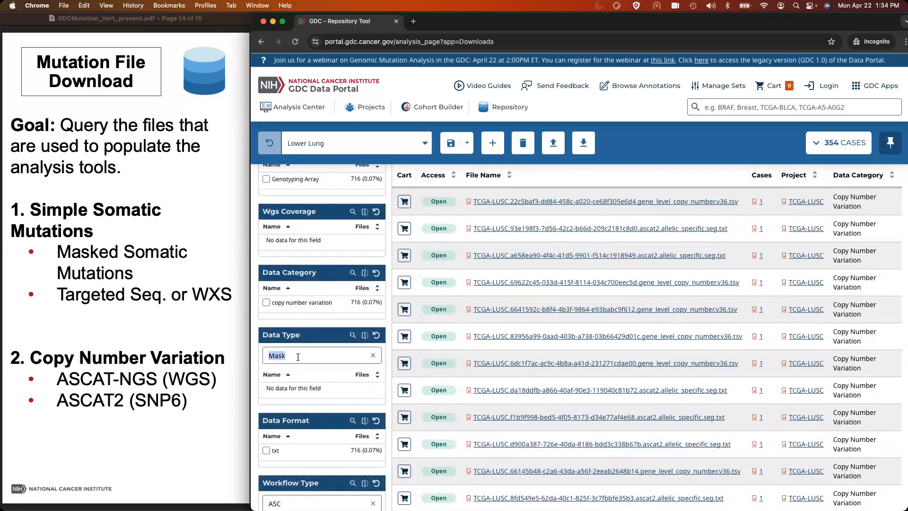
pyautogui.click(373, 355)
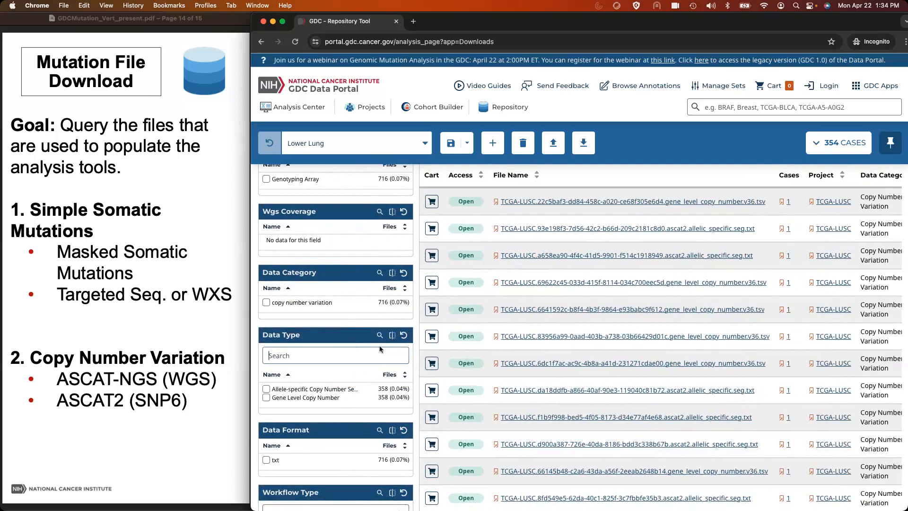
pyautogui.click(267, 398)
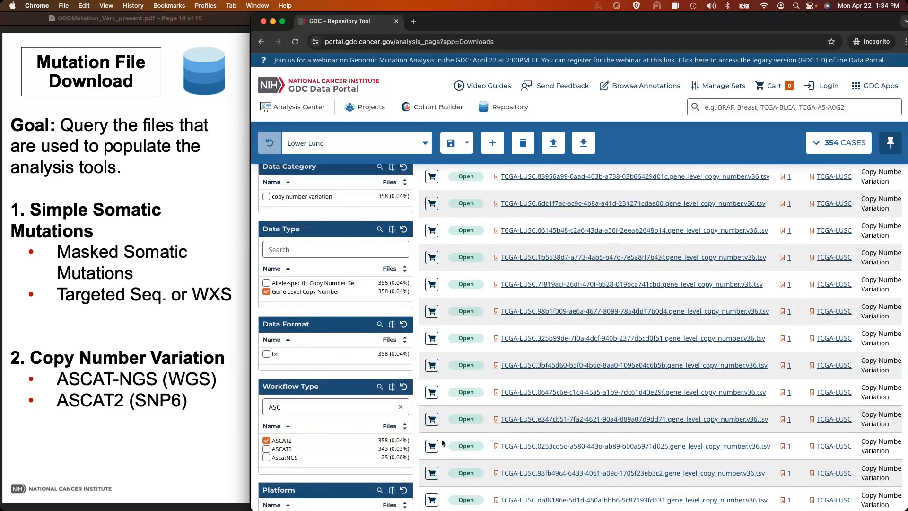
# Replace the ASCAT2 workflow filter with AscatNGS for the Gene Level Copy Number files.
pyautogui.click(266, 441)
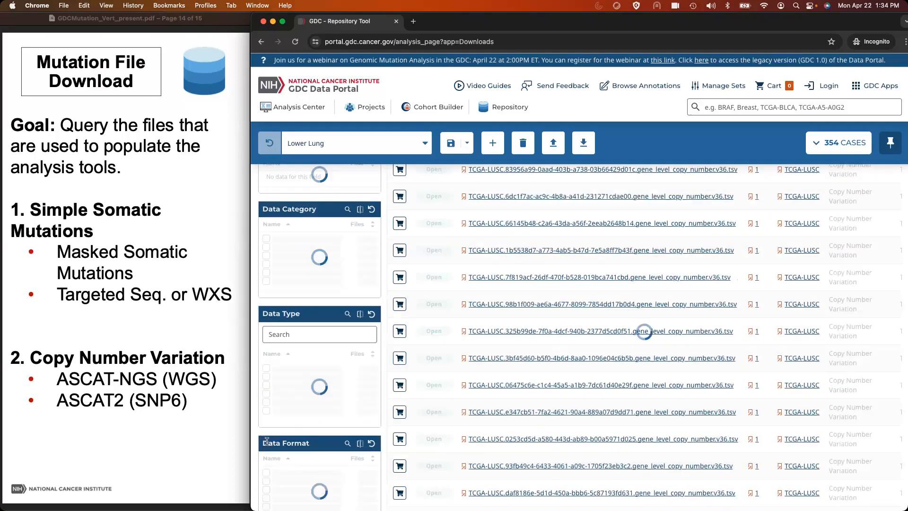
pyautogui.scroll(-3, 302, 468)
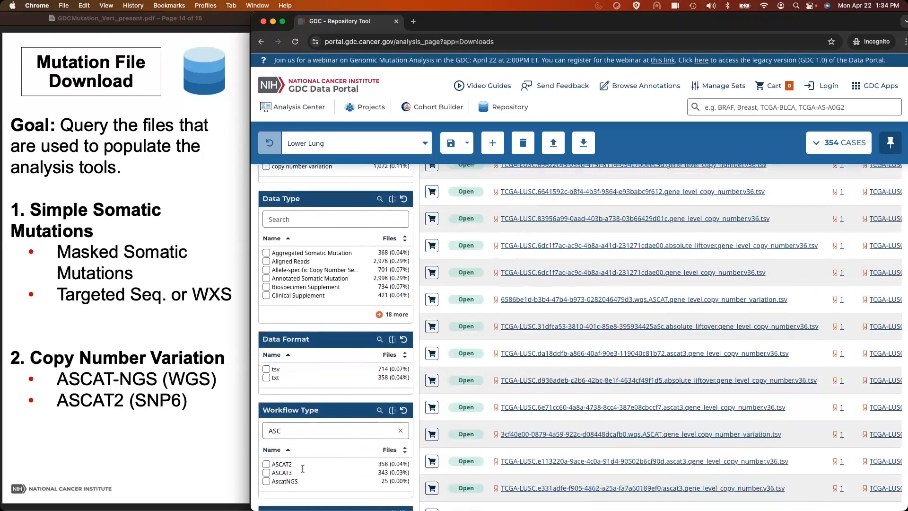
pyautogui.click(265, 423)
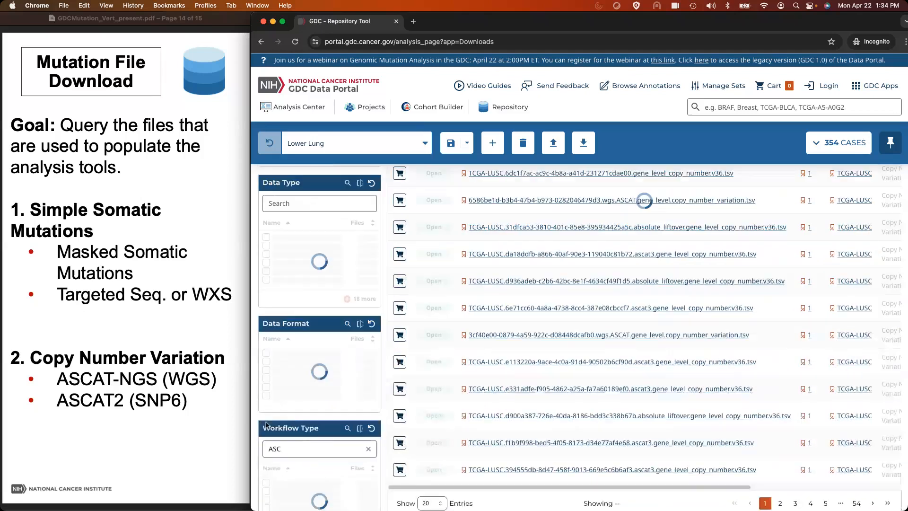
pyautogui.click(266, 376)
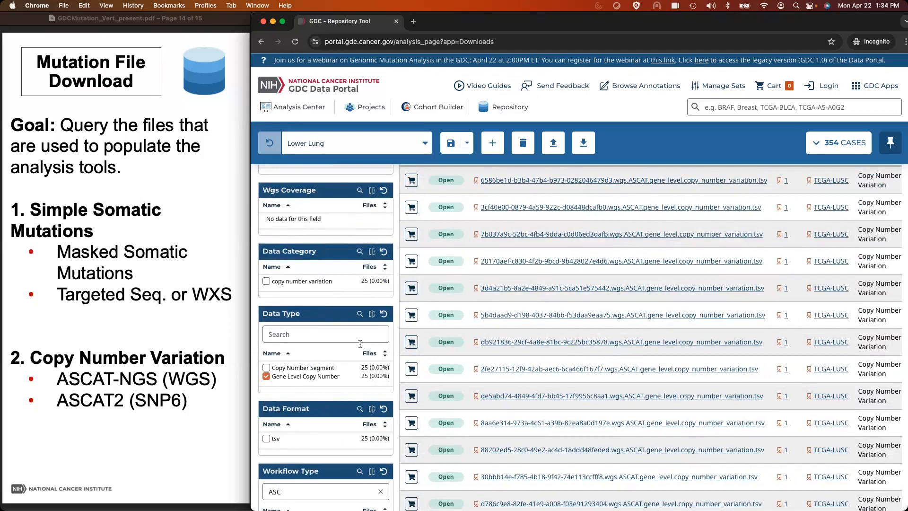
# Advance the slide PDF to the GDC Support page and browse the tutorial videos in the GDC Video Guides.
pyautogui.scroll(-2, 178, 375)
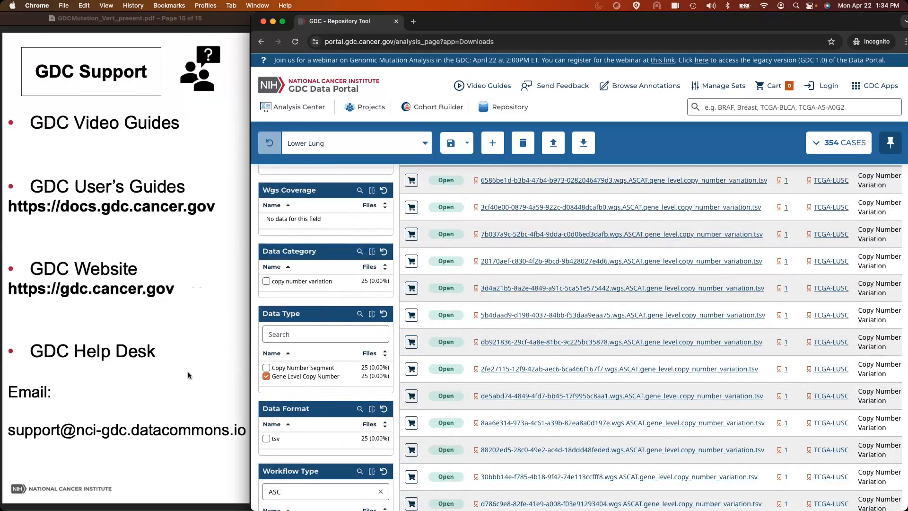
pyautogui.scroll(4, 610, 374)
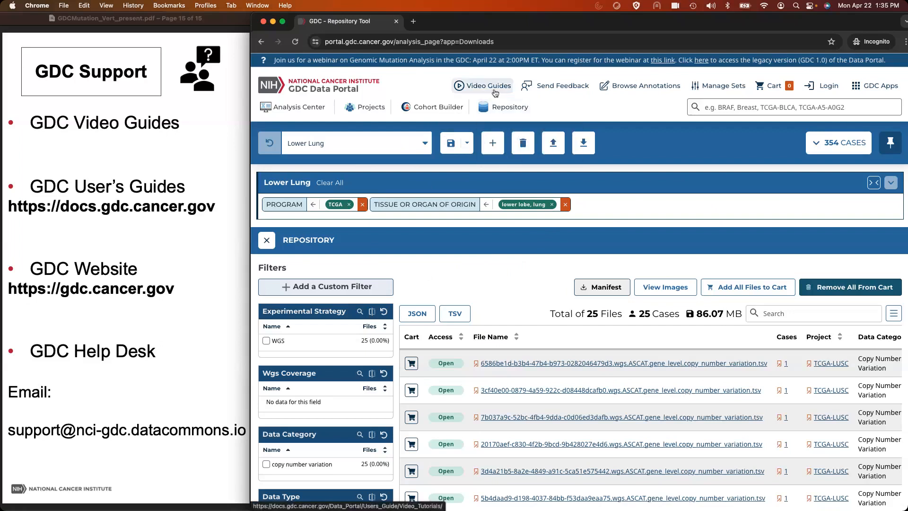
pyautogui.click(489, 86)
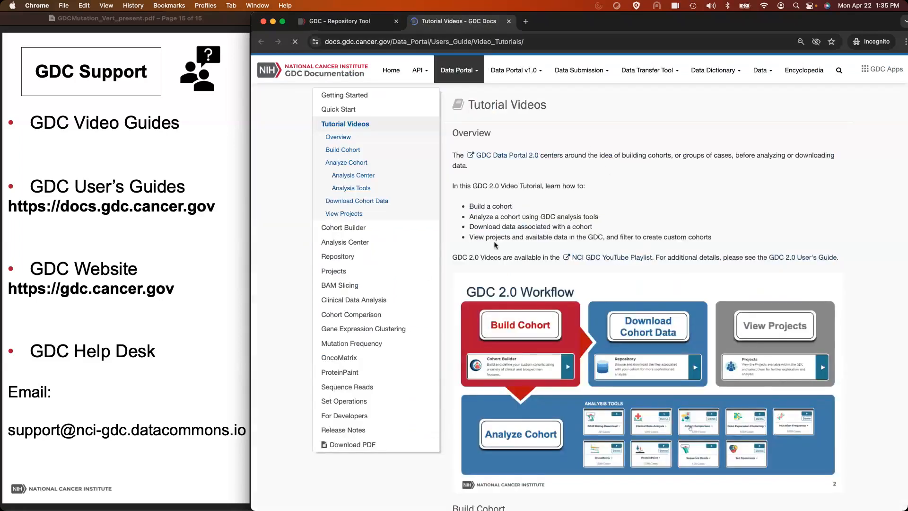
pyautogui.scroll(-12, 562, 255)
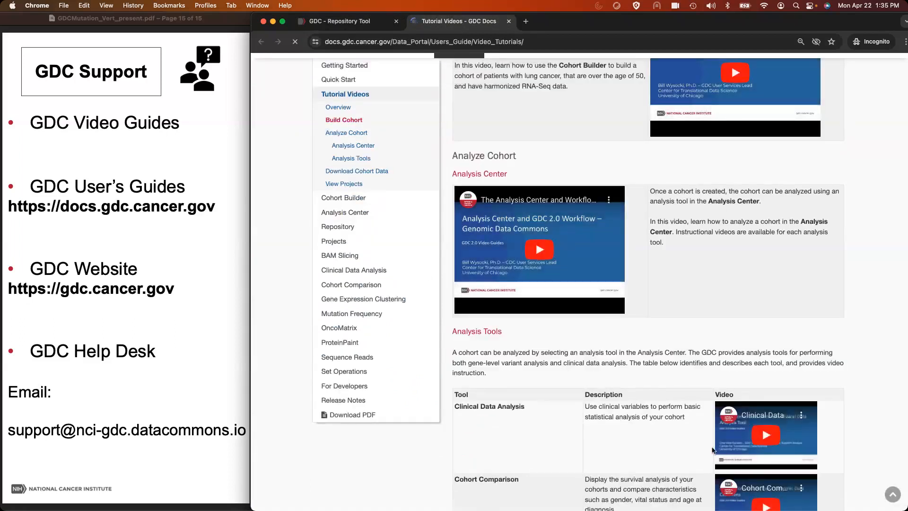
pyautogui.scroll(-3, 713, 449)
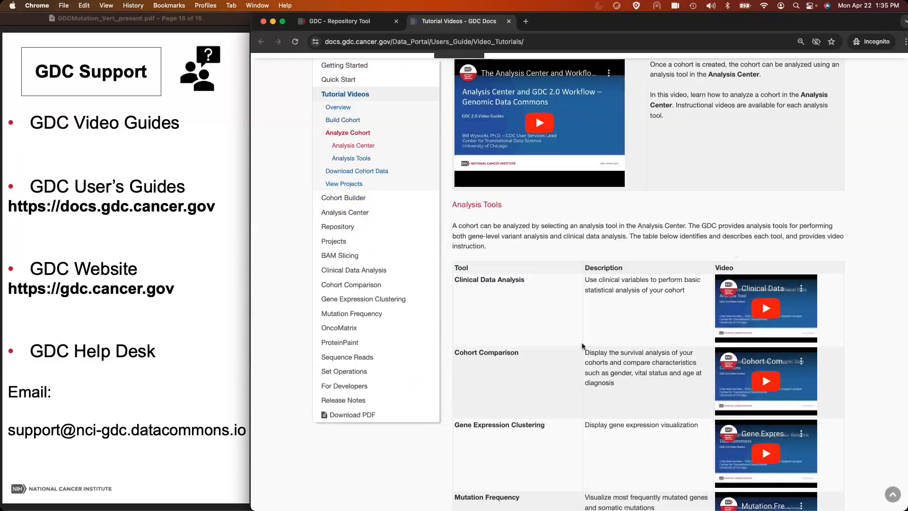
pyautogui.scroll(15, 586, 331)
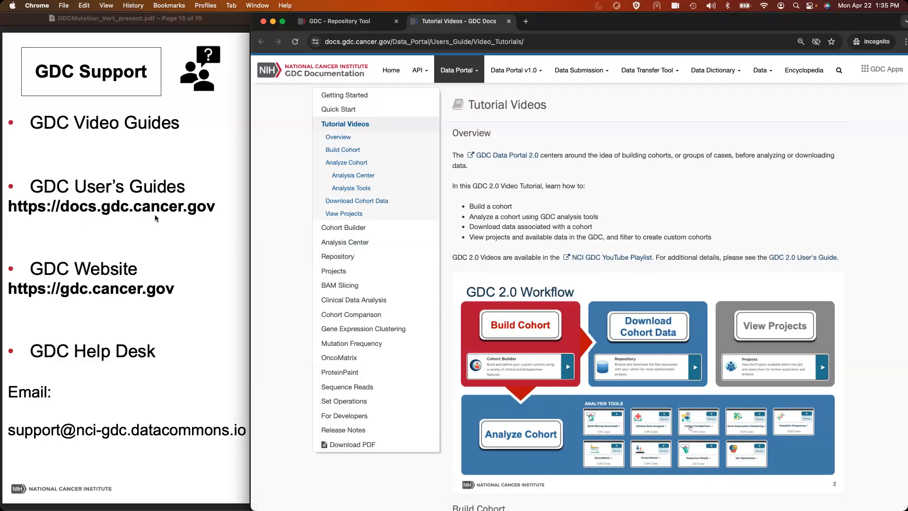
# Go to the GDC Documentation home page and review the list of Data Portal user guide topics.
pyautogui.click(333, 71)
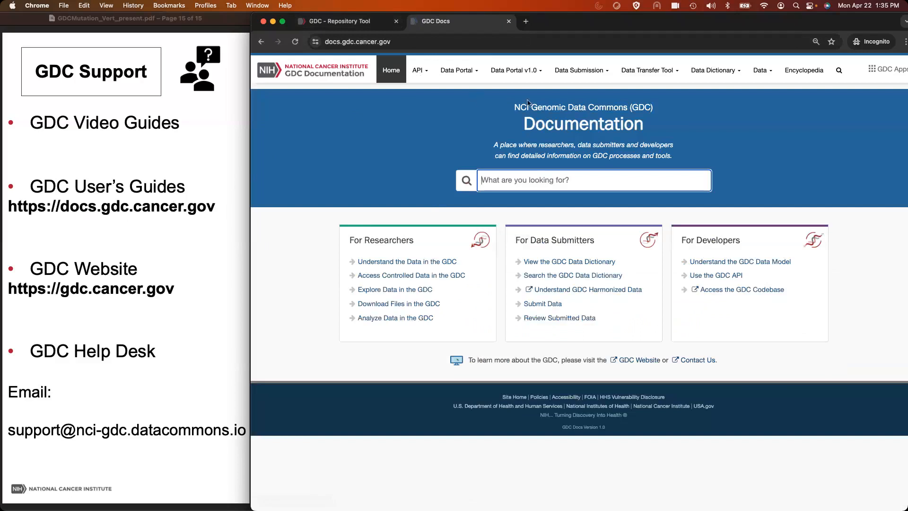
pyautogui.click(460, 75)
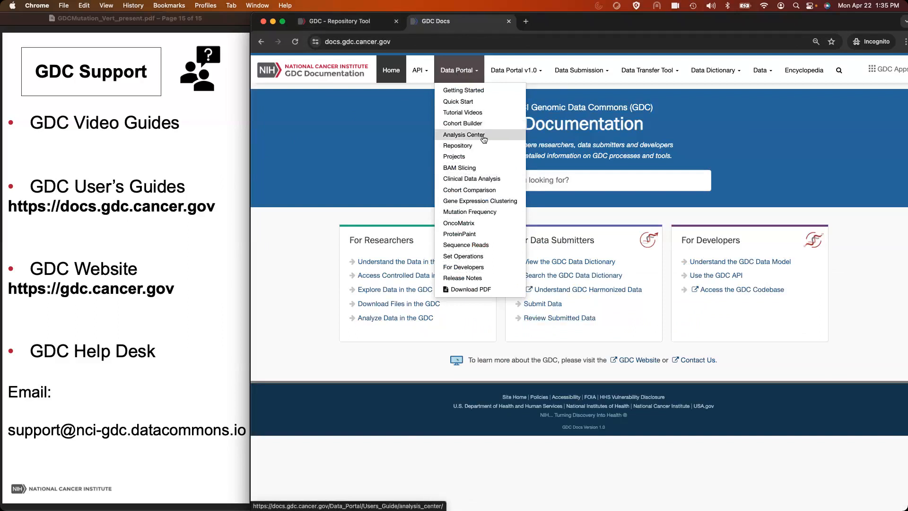
pyautogui.click(371, 137)
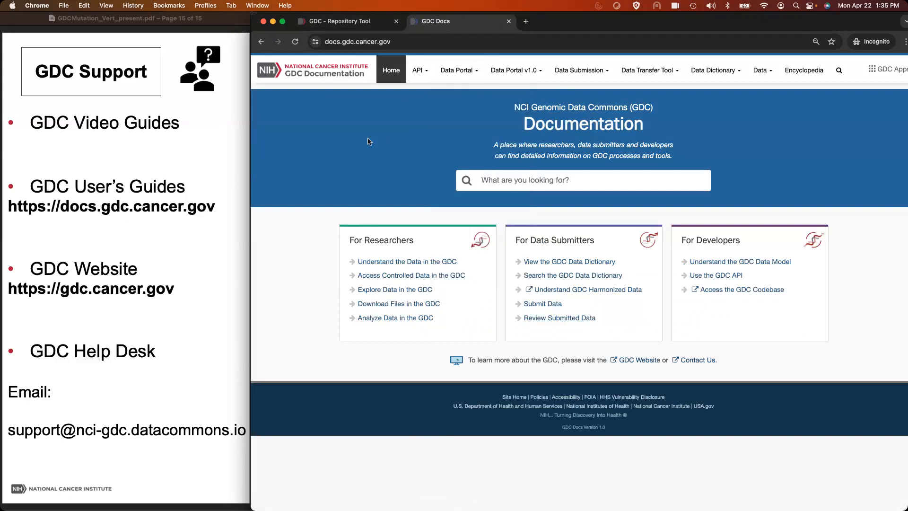
# Open the GDC website gdc.cancer.gov in a new browser tab.
pyautogui.click(526, 21)
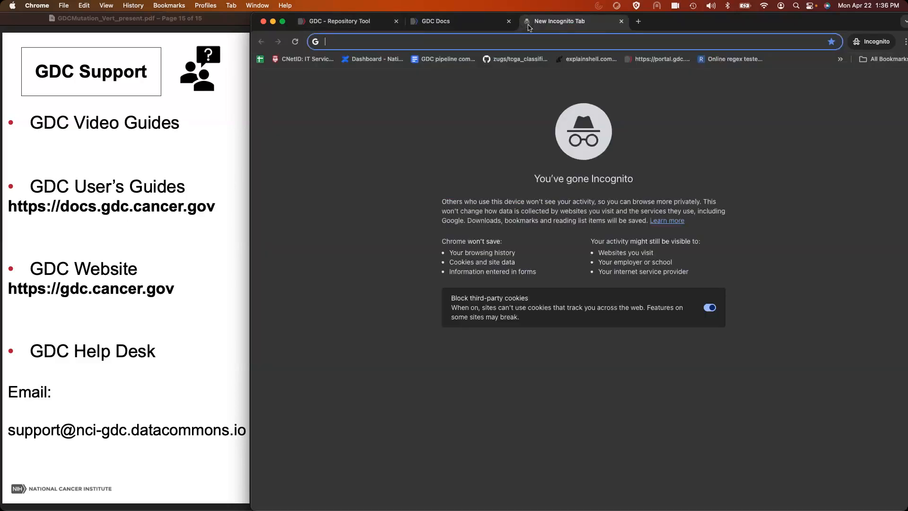
pyautogui.write('gdc')
pyautogui.press('Return')
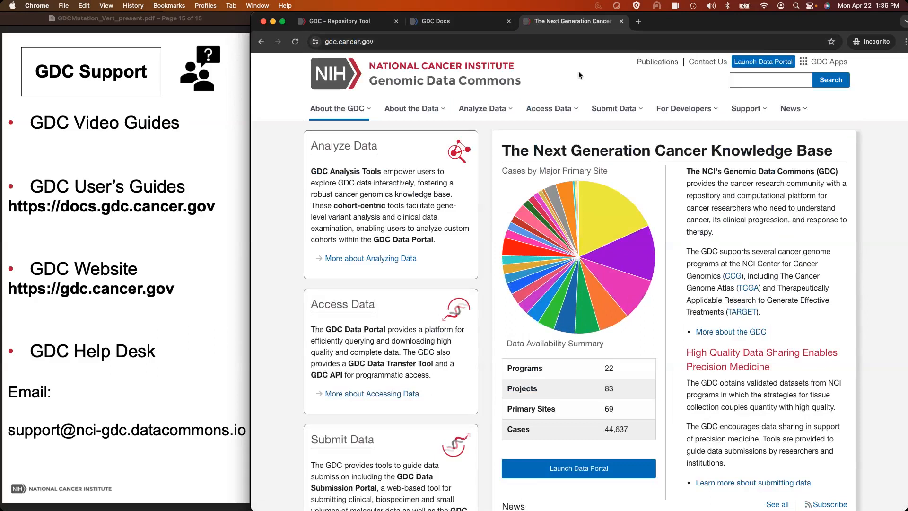
# Review the Support resources on the GDC website and open the GDC Webinars page.
pyautogui.moveTo(563, 112)
pyautogui.moveTo(754, 107)
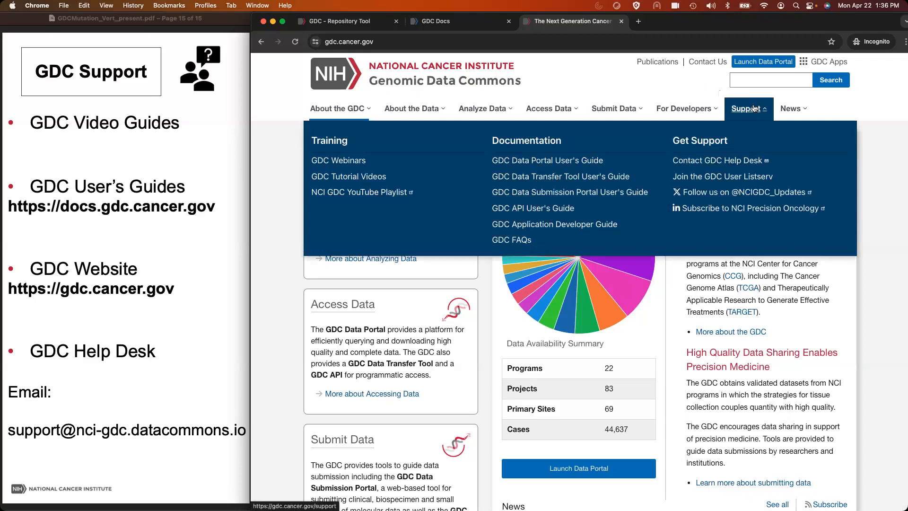
pyautogui.click(342, 163)
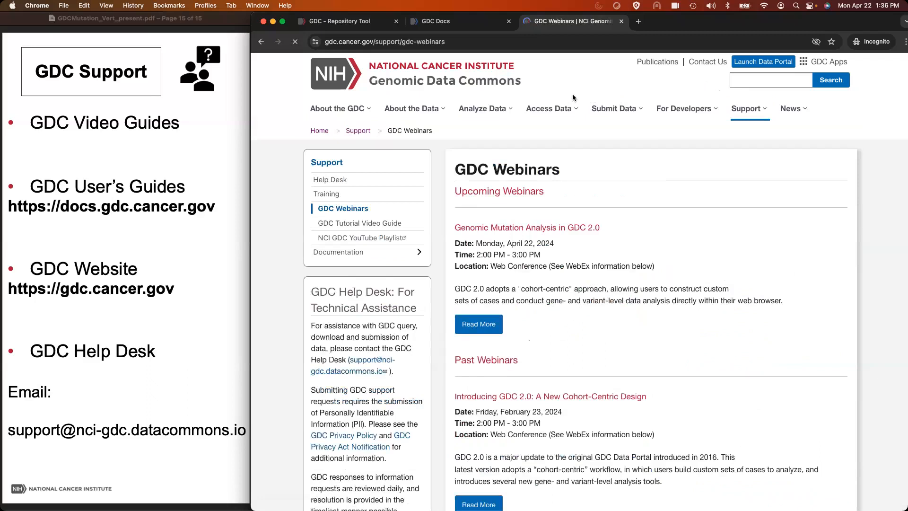
pyautogui.moveTo(753, 106)
# Switch to PowerPoint, start the slide show from the current slide, and advance to the "GDC Data Portal Features: Coming Soon!" slide.
pyautogui.press('super+Tab')
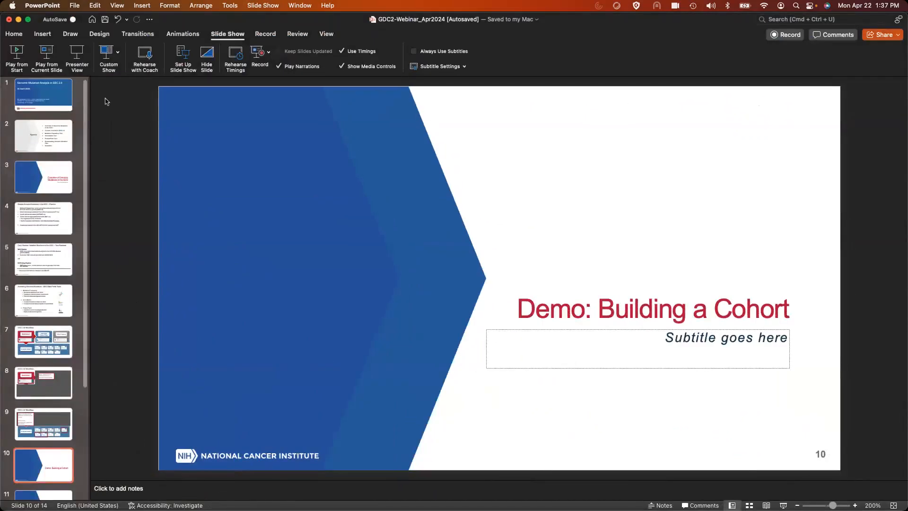
pyautogui.click(49, 55)
pyautogui.press('Right')
pyautogui.press('Right')
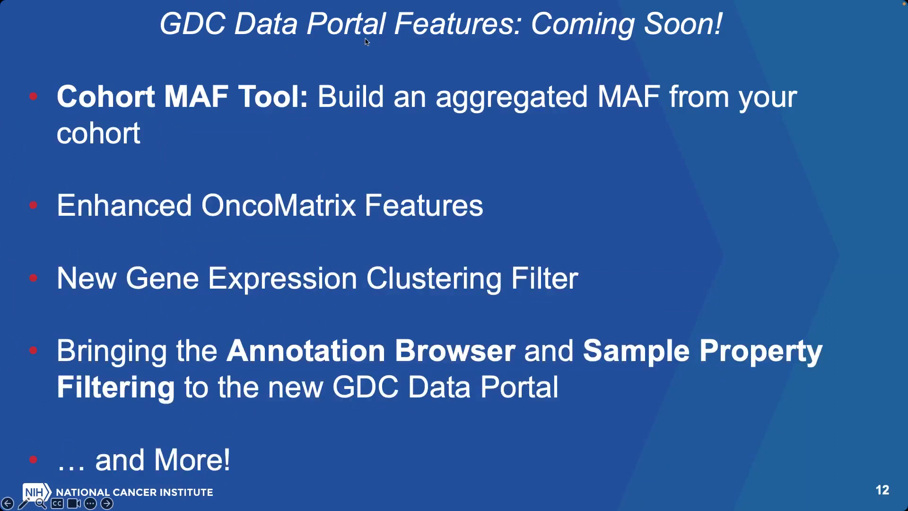
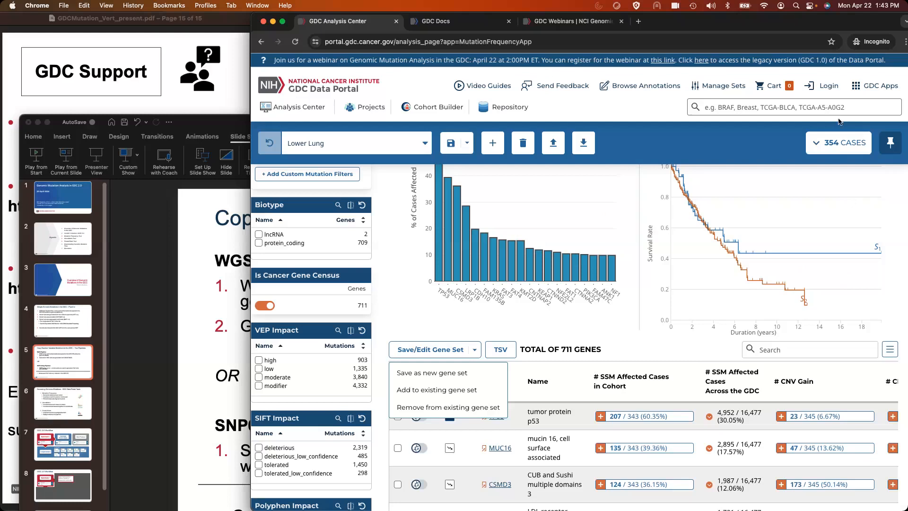
# Bring the slide PDF forward and return to the Mutation Frequency plots for the Lower Lung cohort in the browser.
pyautogui.click(178, 106)
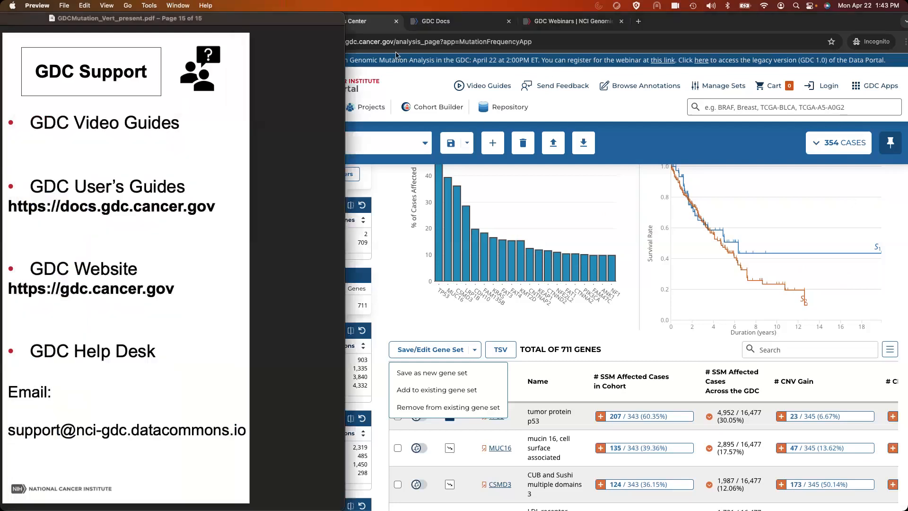
pyautogui.click(659, 24)
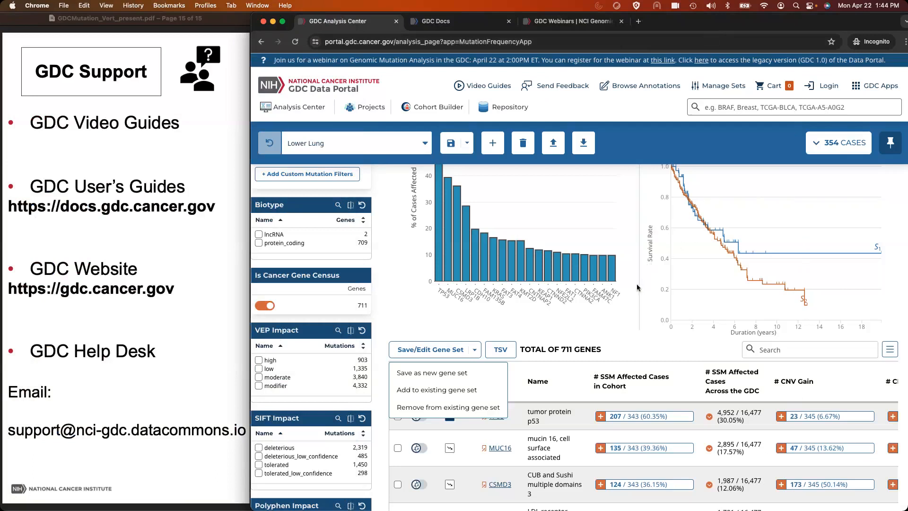
pyautogui.scroll(5, 645, 276)
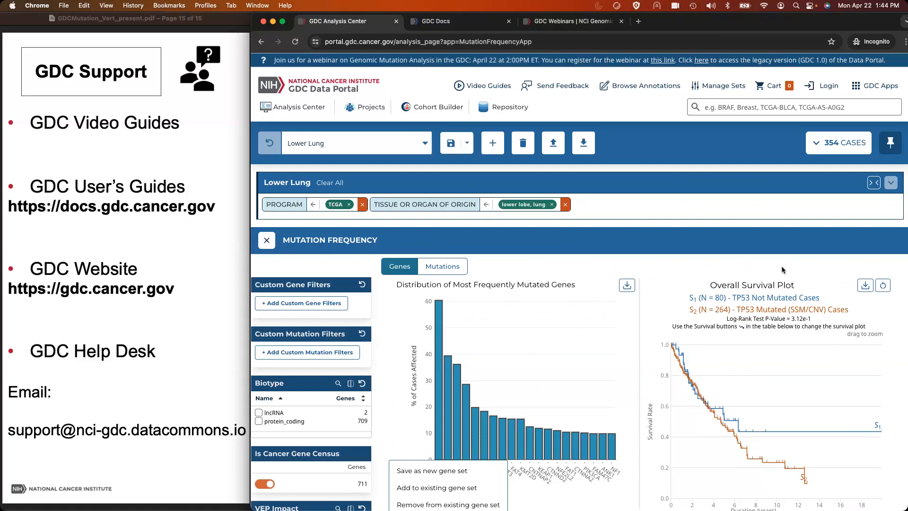
# Open the Repository for the Lower Lung cohort and review the file filters down to Access.
pyautogui.click(511, 108)
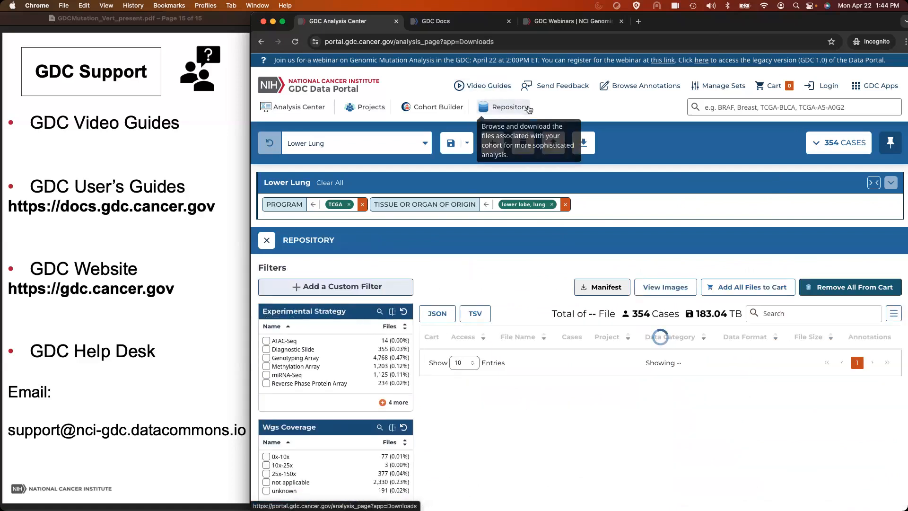
pyautogui.scroll(-15, 312, 376)
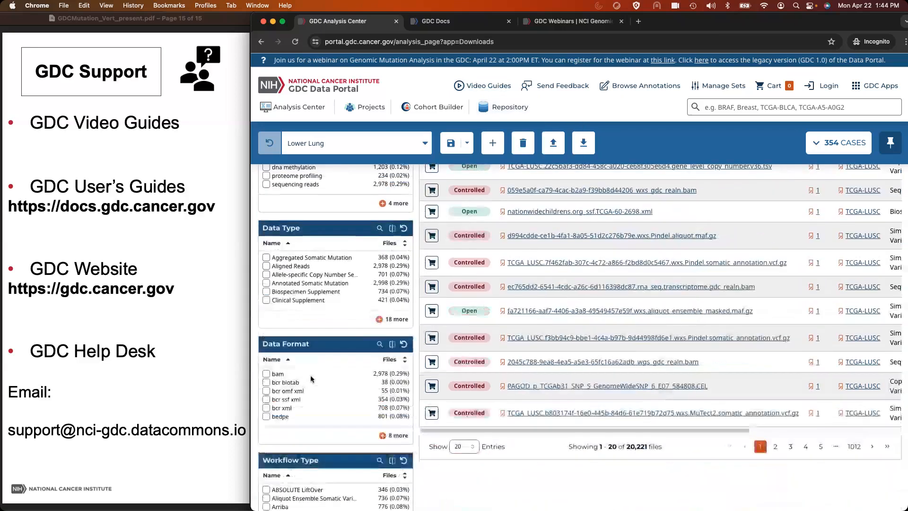
pyautogui.scroll(1, 312, 372)
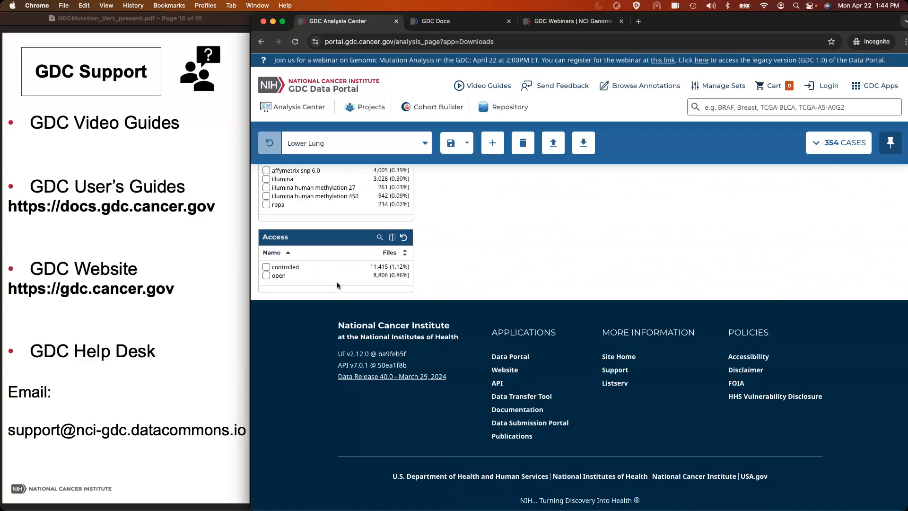
# Filter the Lower Lung cohort's Repository files to controlled access and the vcf data format.
pyautogui.scroll(3, 316, 284)
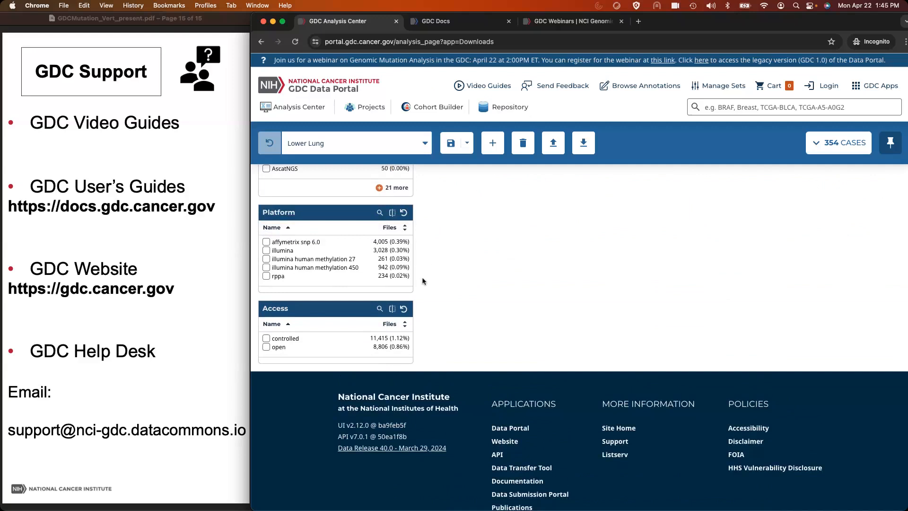
pyautogui.click(266, 338)
pyautogui.click(266, 339)
pyautogui.scroll(5, 274, 337)
pyautogui.scroll(-6, 279, 384)
pyautogui.click(265, 296)
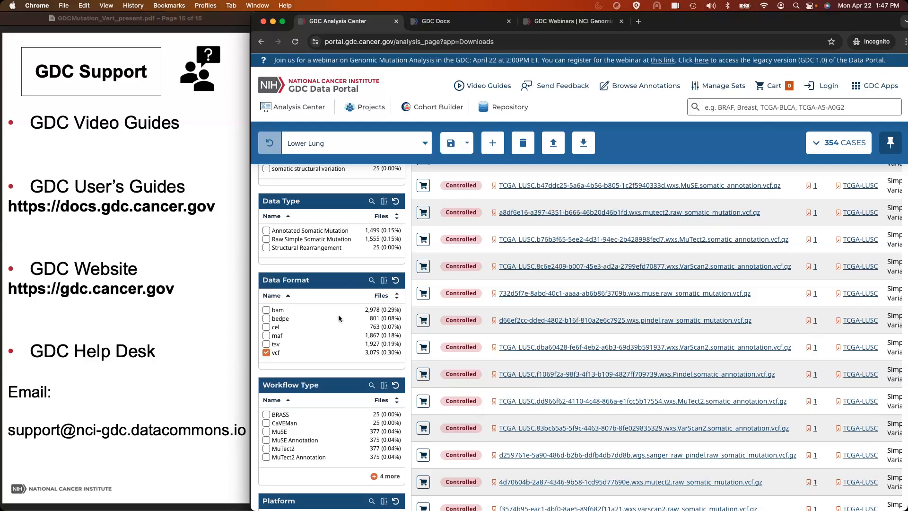
# Open Mutation Frequency for the Lower Lung cohort and turn off the Is Cancer Gene Census filter.
pyautogui.click(290, 107)
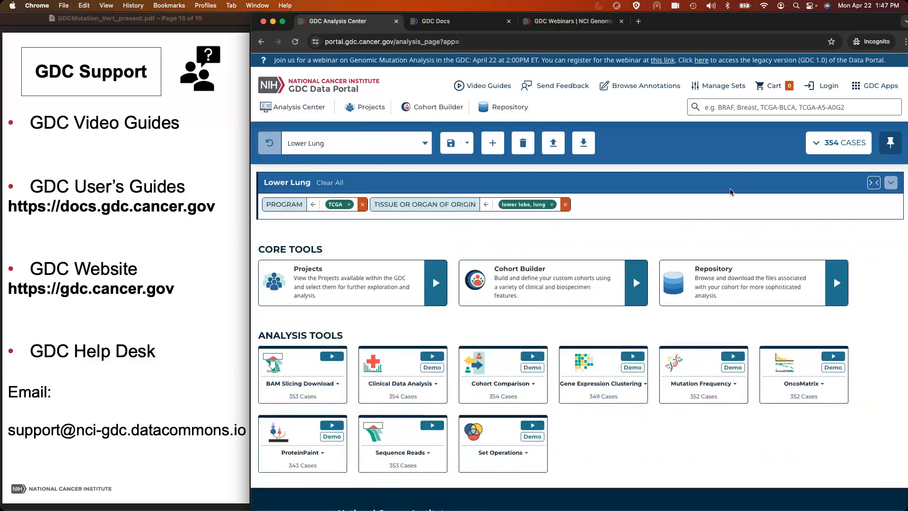
pyautogui.click(733, 356)
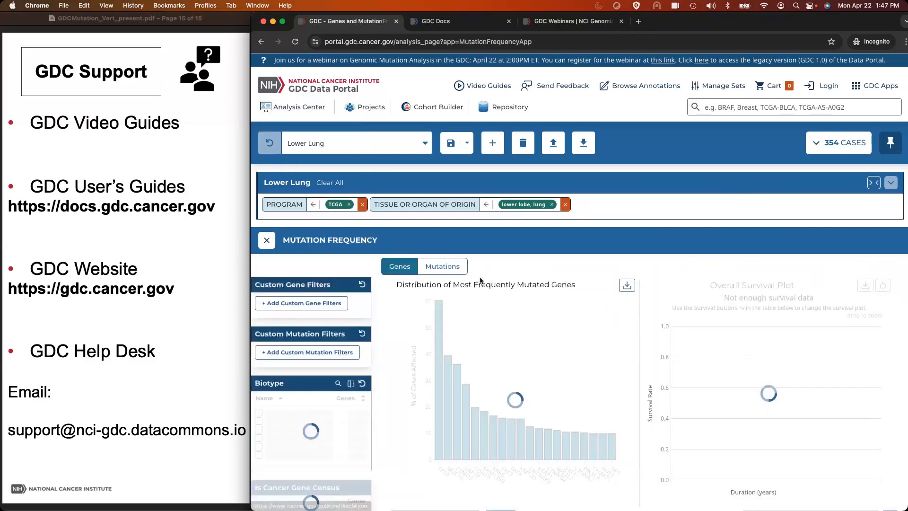
pyautogui.scroll(-3, 496, 359)
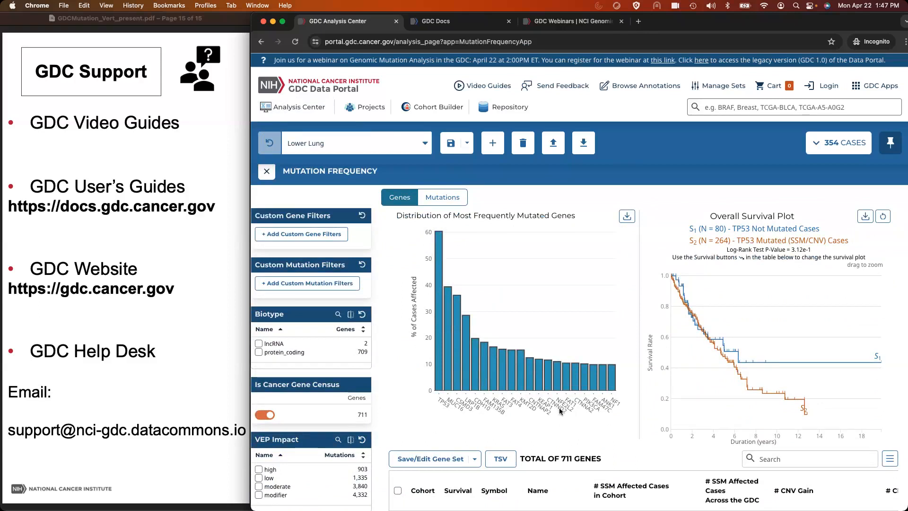
pyautogui.moveTo(437, 386)
pyautogui.click(266, 414)
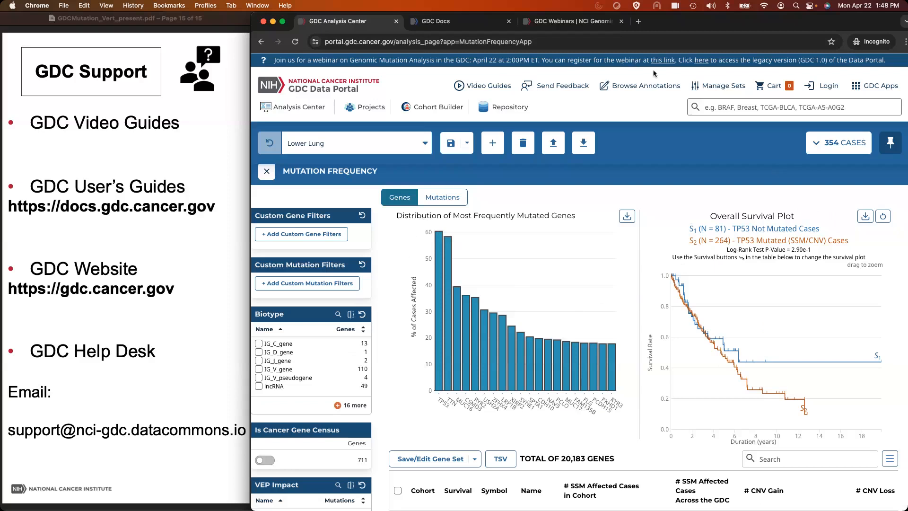
# Open the Cohort Builder and show the Lower Lung cohort's cases in Table View.
pyautogui.click(445, 107)
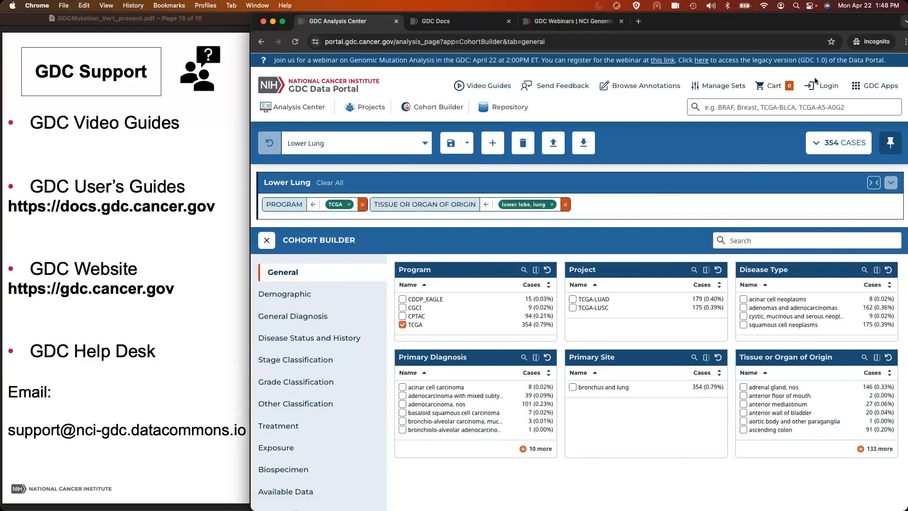
pyautogui.click(839, 142)
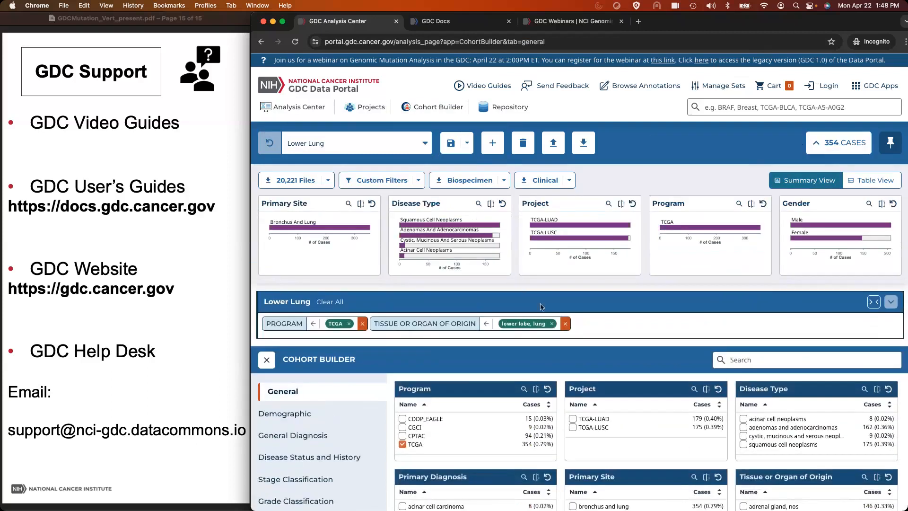
pyautogui.click(870, 179)
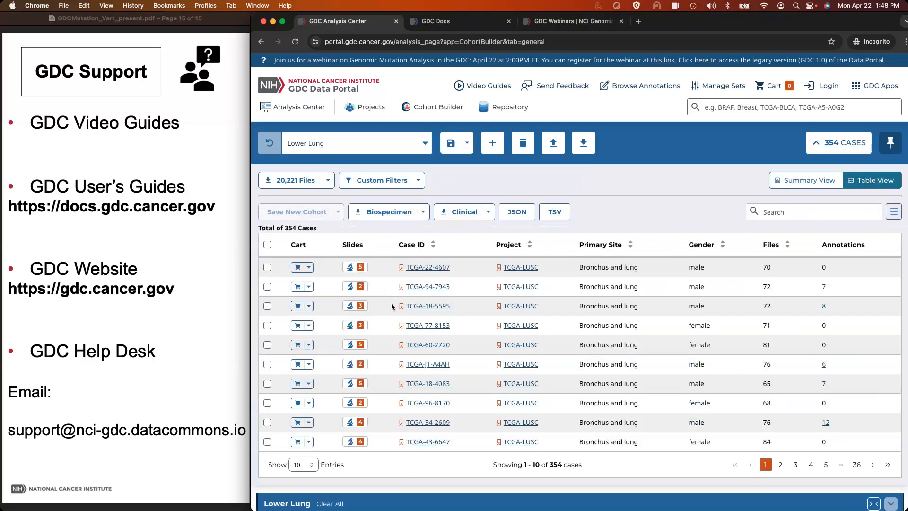
# Copy the case ID TCGA-94-7943 from its case summary, and close the summary.
pyautogui.click(426, 290)
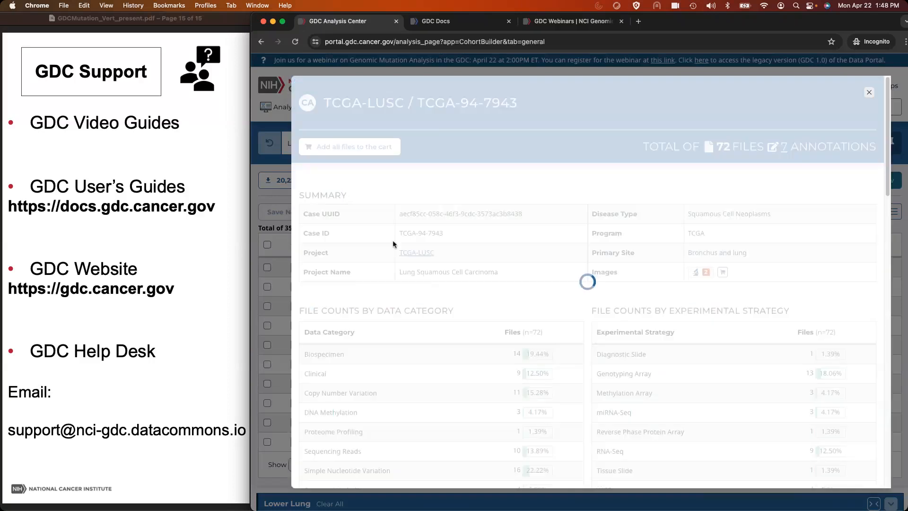
pyautogui.moveTo(413, 103); pyautogui.dragTo(521, 104)
pyautogui.press('super+c')
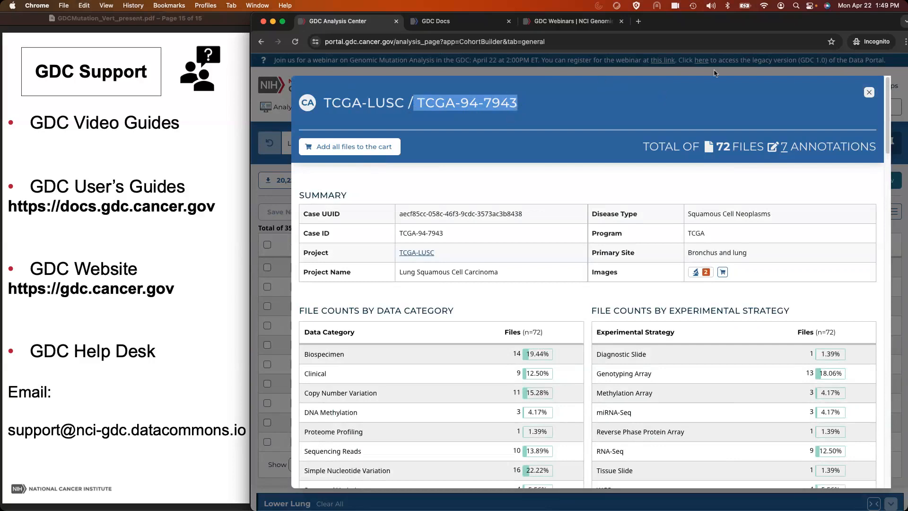
pyautogui.click(869, 92)
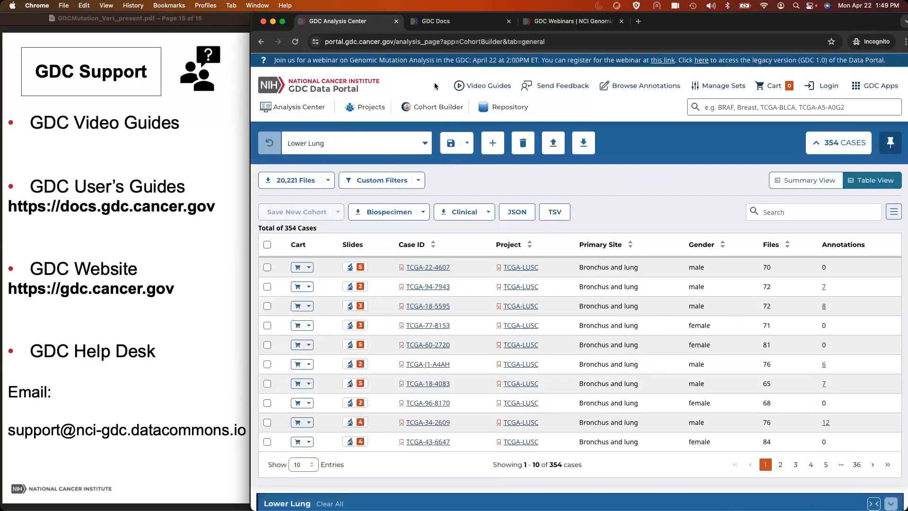
# Collapse the case details and create a new unfiltered cohort, showing its General filters in the Cohort Builder.
pyautogui.click(421, 111)
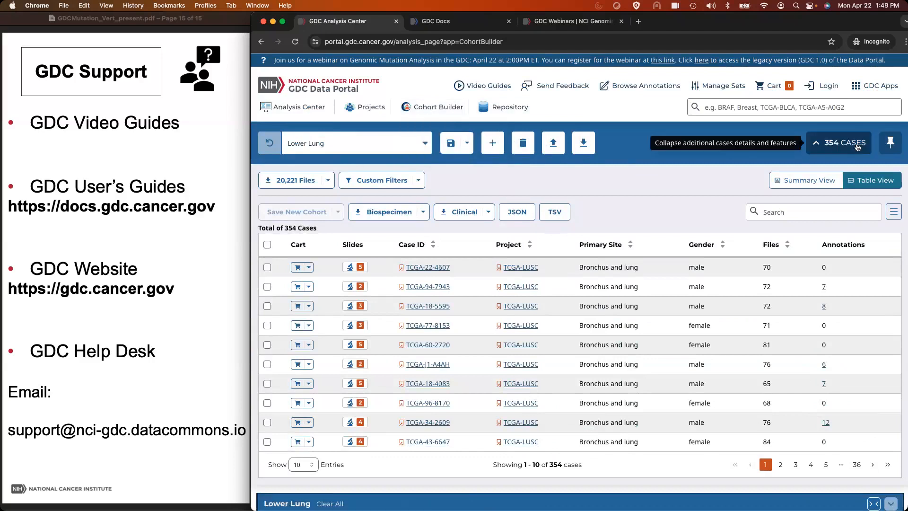
pyautogui.click(840, 143)
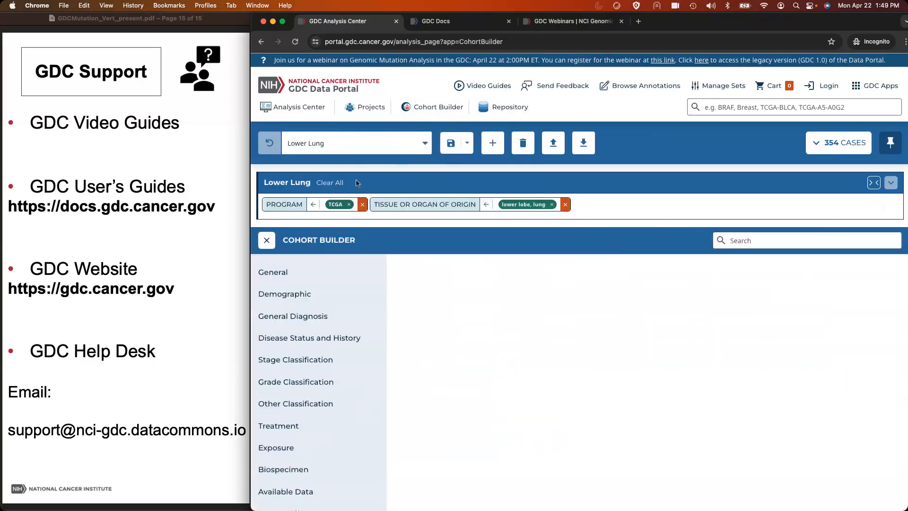
pyautogui.click(494, 144)
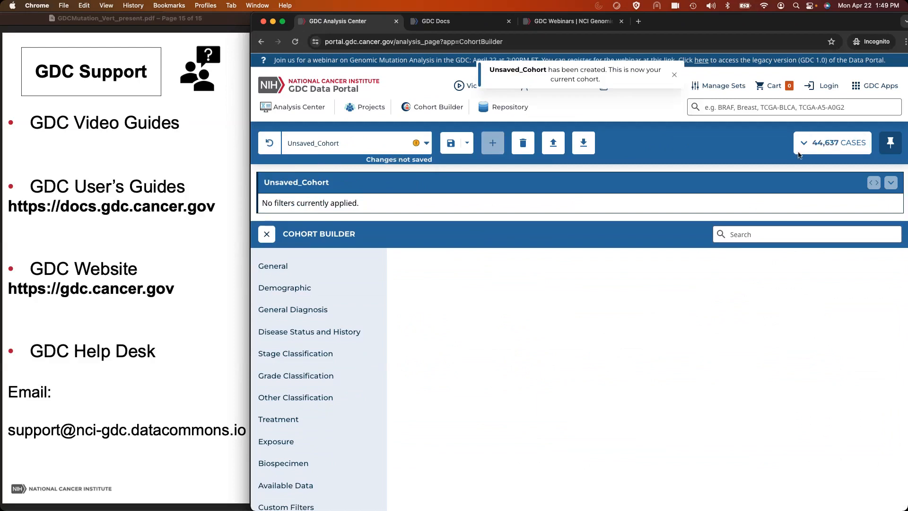
pyautogui.click(364, 263)
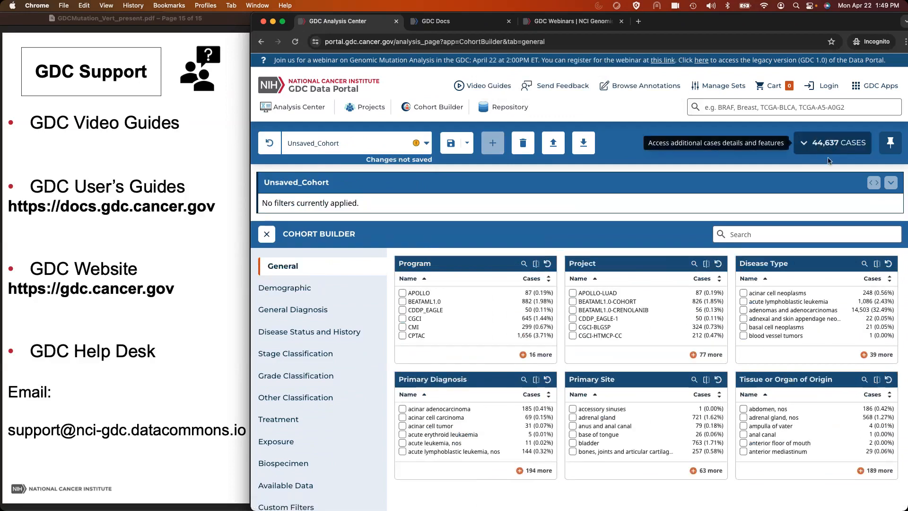
# Start importing a new cohort with the copied case ID TCGA-94-7943 and review the matched case in the Summary Table.
pyautogui.click(553, 143)
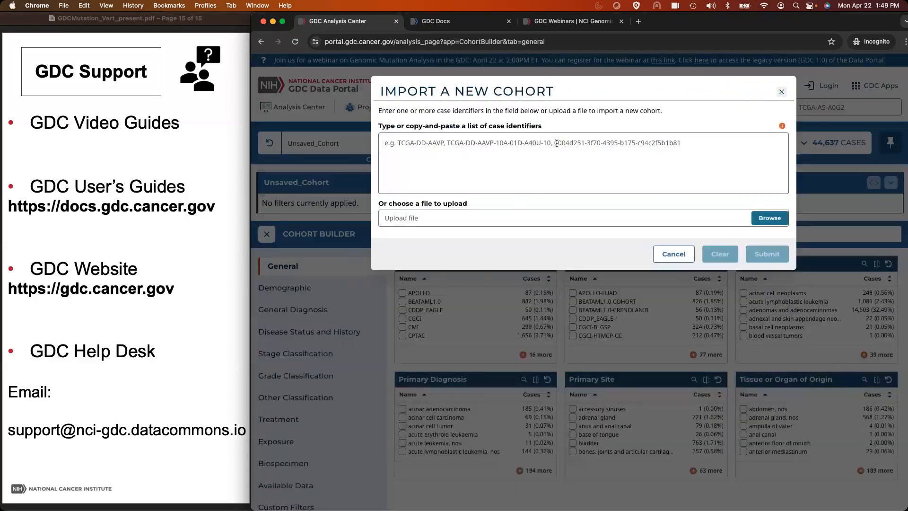
pyautogui.click(420, 150)
pyautogui.press('super+v')
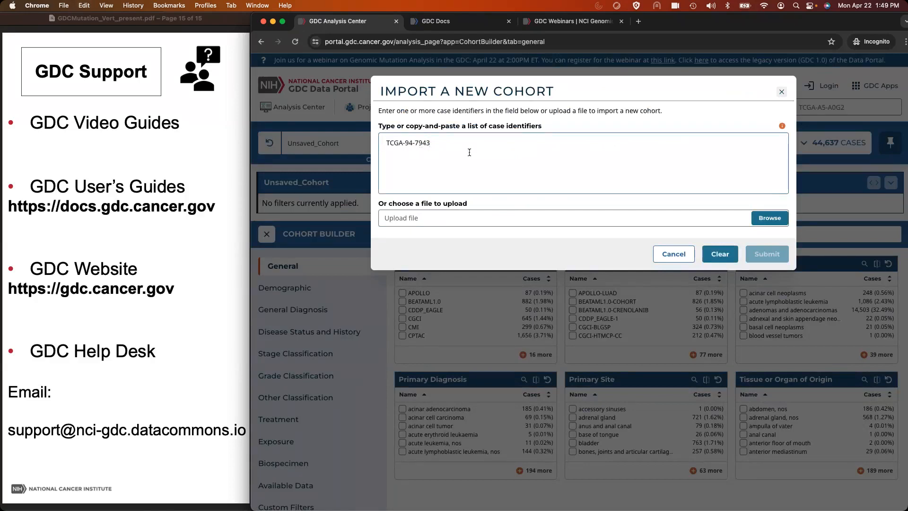
pyautogui.scroll(-3, 542, 257)
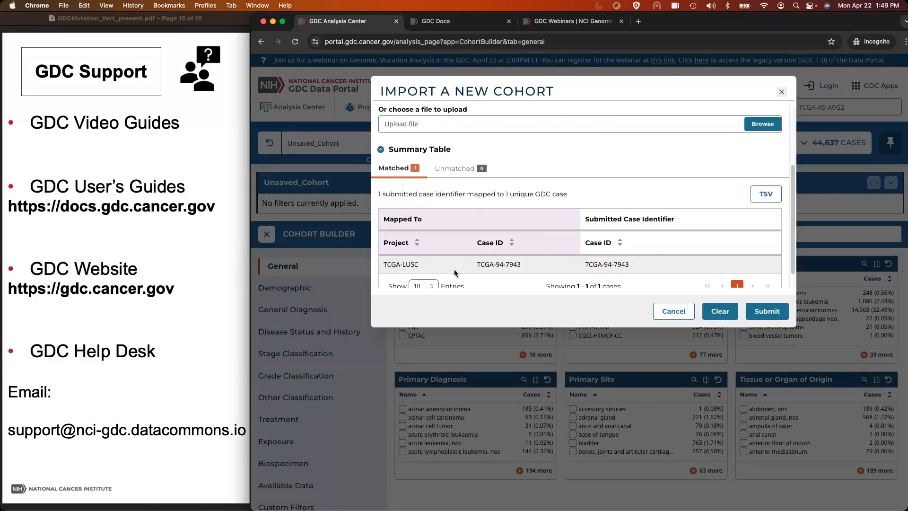
pyautogui.scroll(-1, 490, 218)
pyautogui.scroll(5, 470, 203)
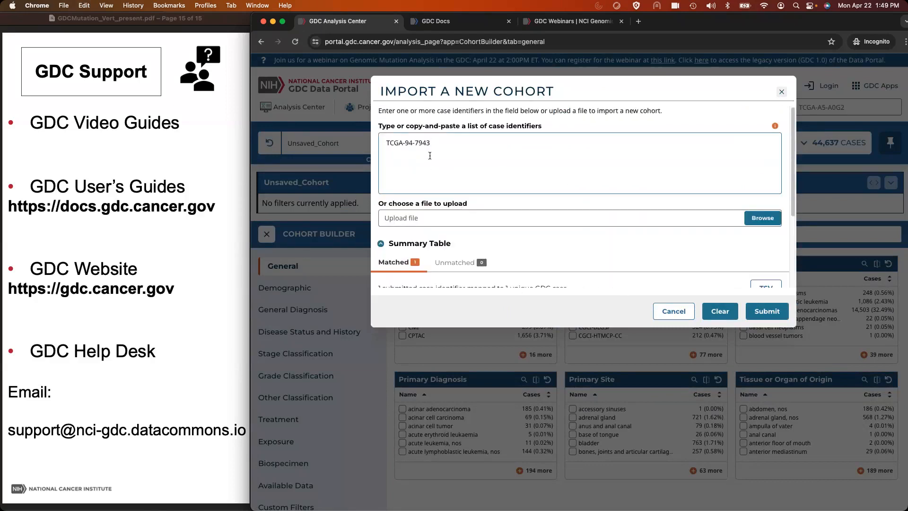
# Add "notacase" as a second case identifier and check the unmatched and matched identifiers in the Summary Table.
pyautogui.write('tacase')
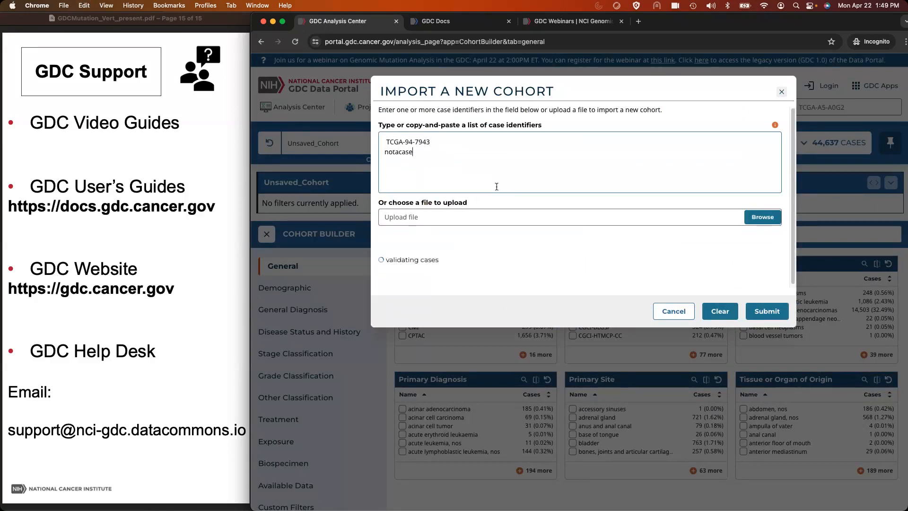
pyautogui.scroll(-2, 454, 189)
pyautogui.click(456, 210)
pyautogui.scroll(-1, 484, 239)
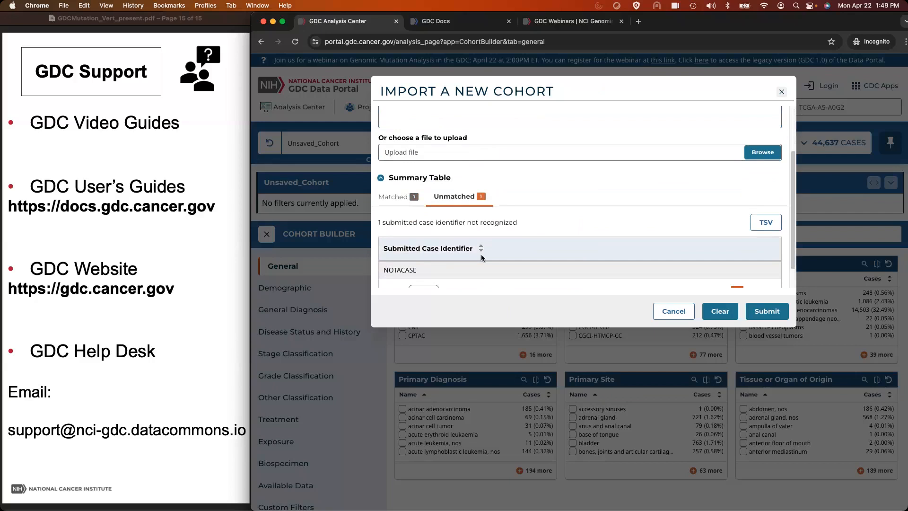
pyautogui.click(405, 199)
pyautogui.scroll(-2, 543, 243)
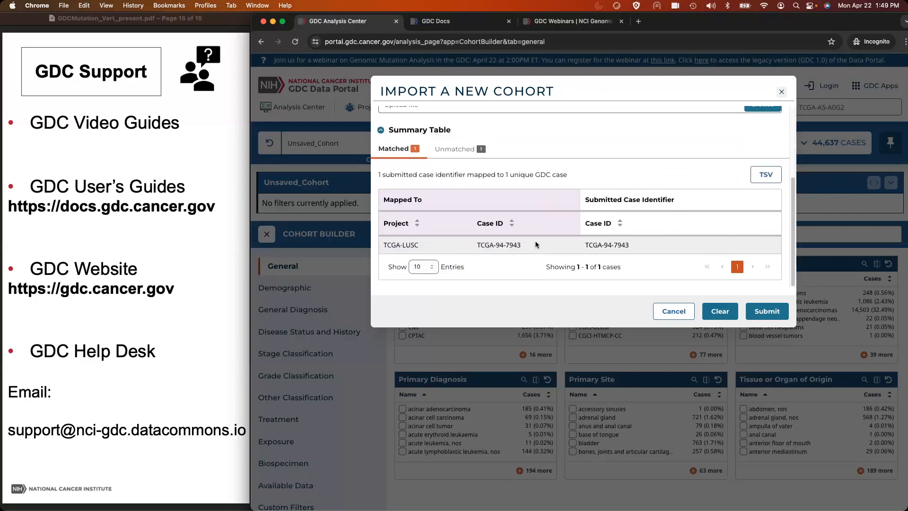
# Submit the cohort import and save the new cohort as OneCase.
pyautogui.click(775, 312)
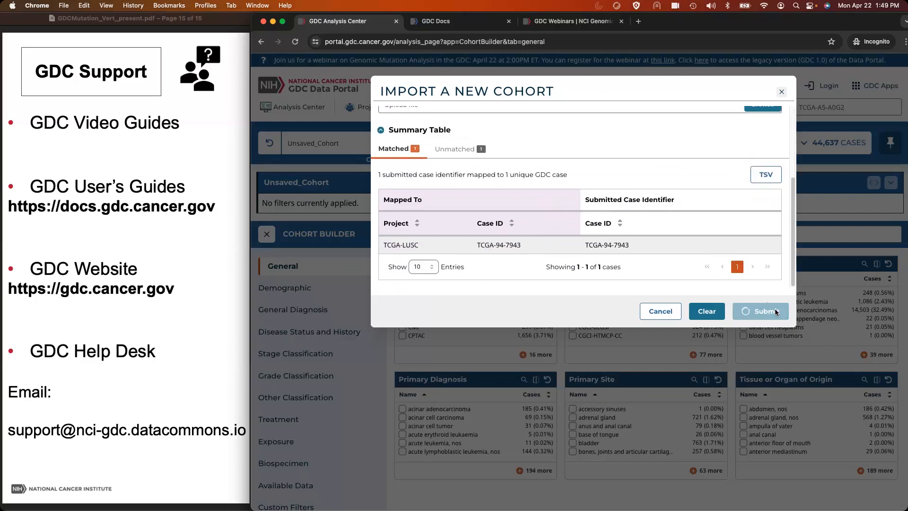
pyautogui.write('OneC')
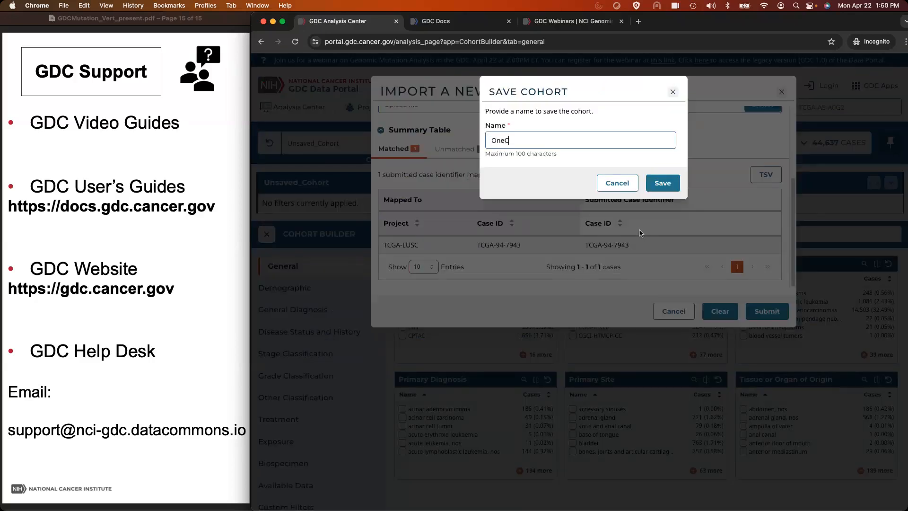
pyautogui.write('ase')
pyautogui.click(661, 184)
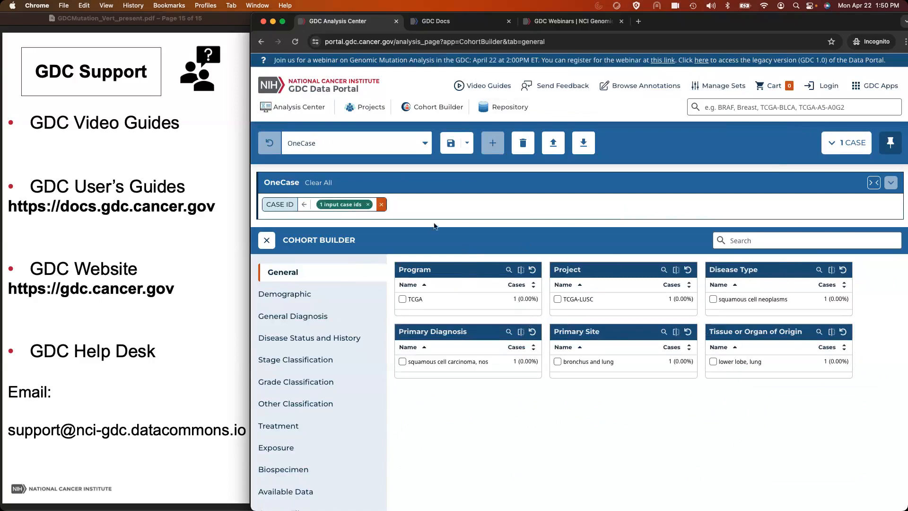
# Examine the OneCase cohort's case summary, including file counts, clinical data and biospecimen samples, and collapse the case details.
pyautogui.click(834, 145)
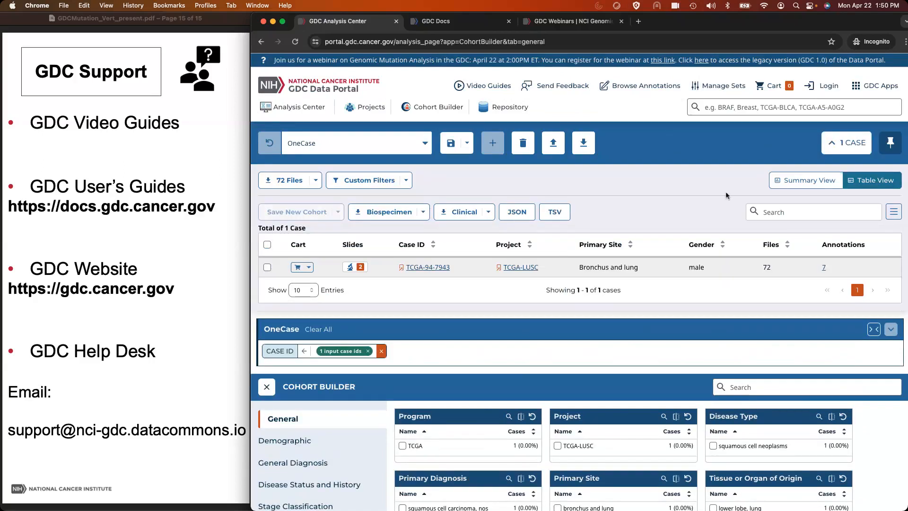
pyautogui.click(433, 268)
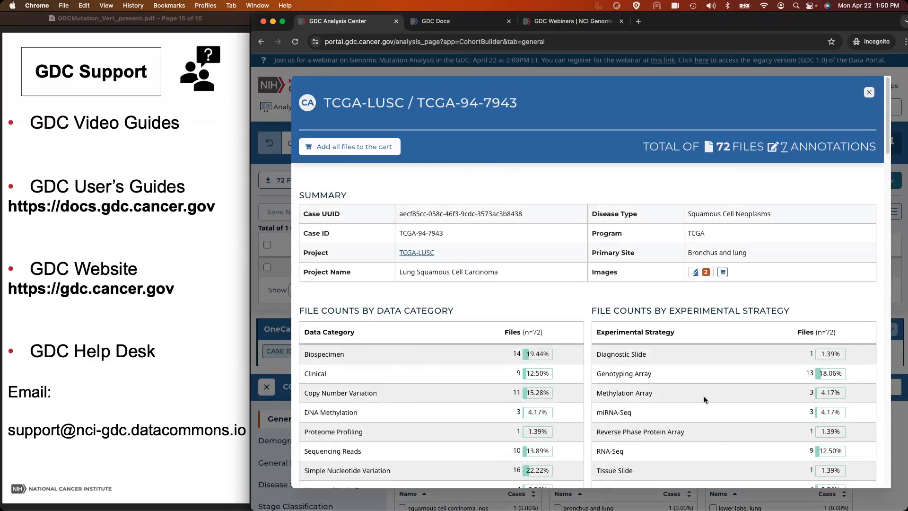
pyautogui.scroll(-3, 626, 410)
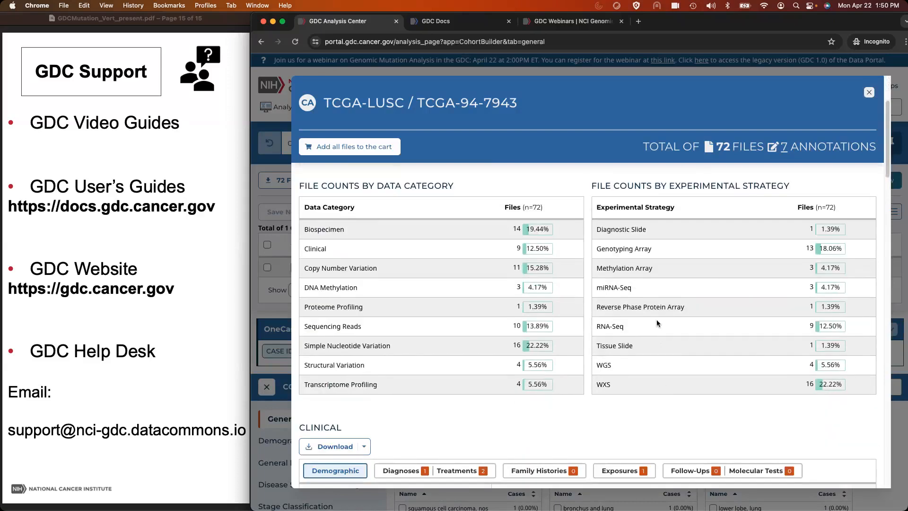
pyautogui.scroll(-7, 656, 320)
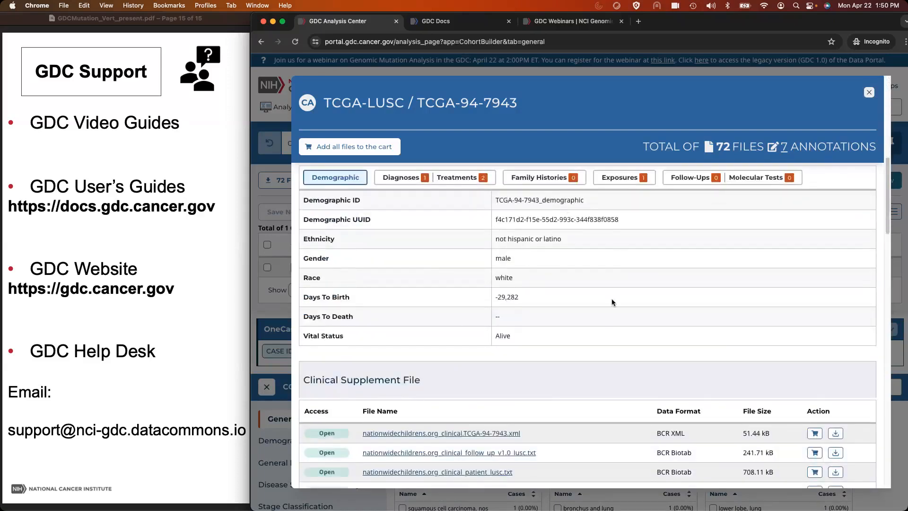
pyautogui.scroll(-5, 611, 298)
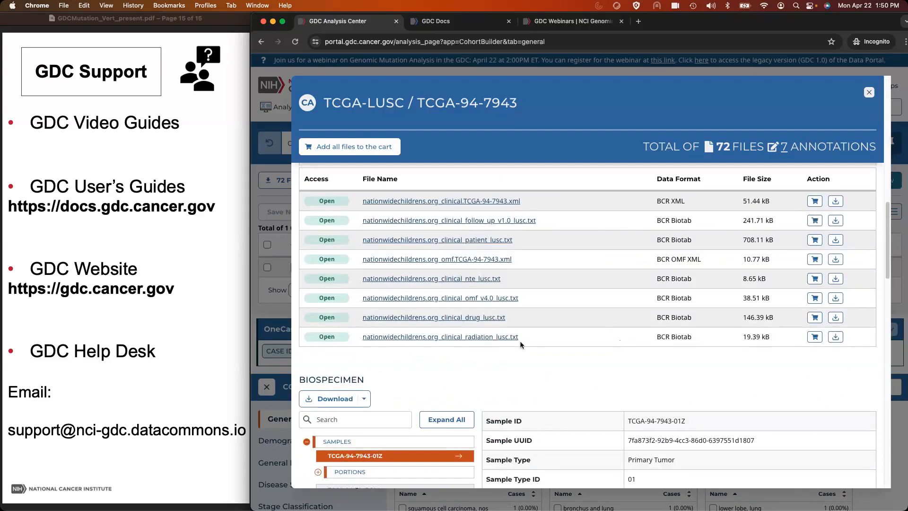
pyautogui.scroll(-6, 520, 341)
pyautogui.scroll(1, 432, 358)
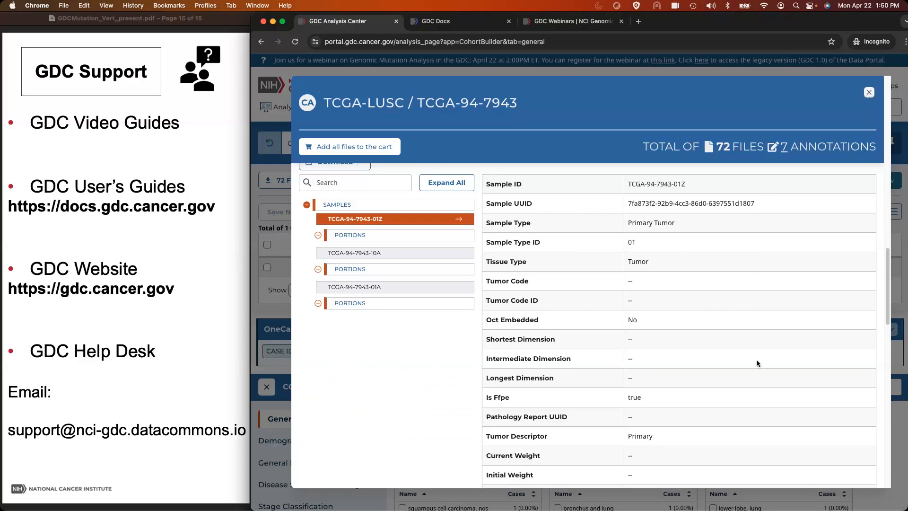
pyautogui.click(870, 93)
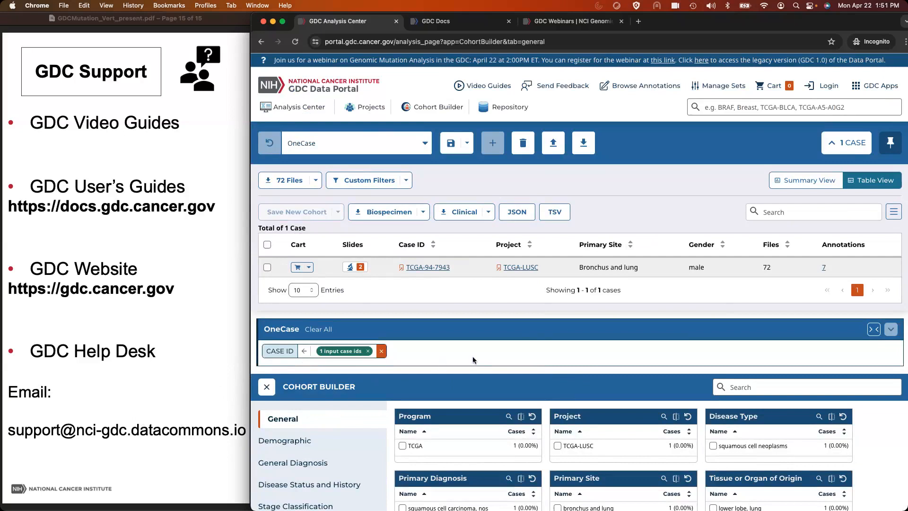
pyautogui.click(834, 152)
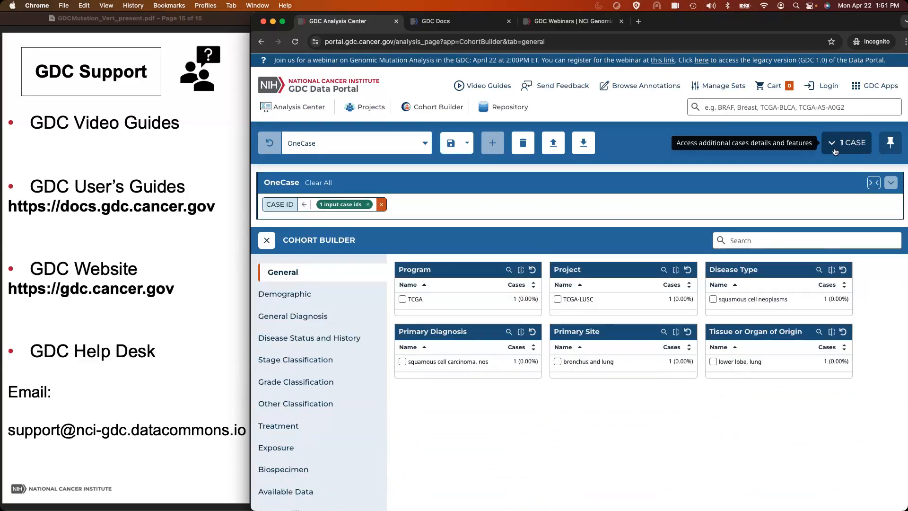